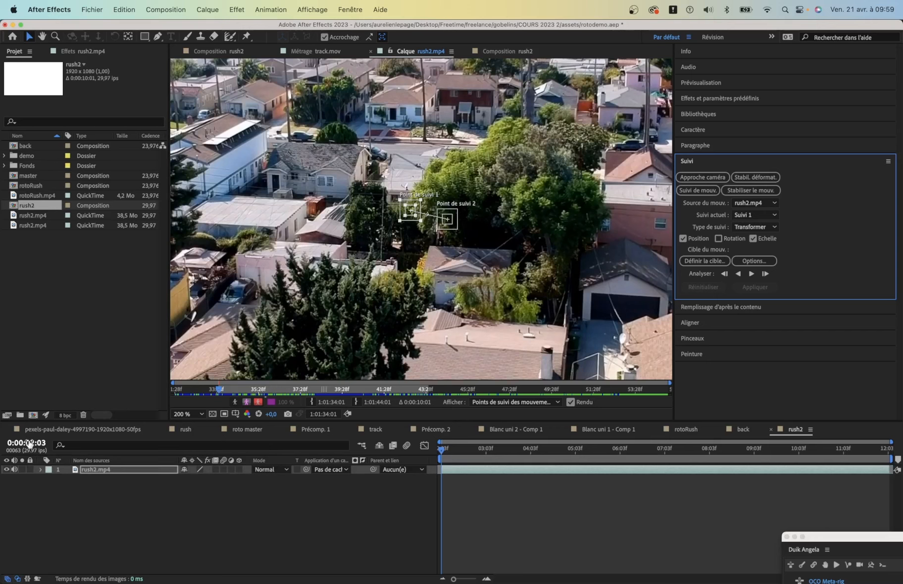
Scrub through the opening seconds of the rush2 footage to examine the camera movement
{"action": "left_click", "coordinate": [29, 445]}
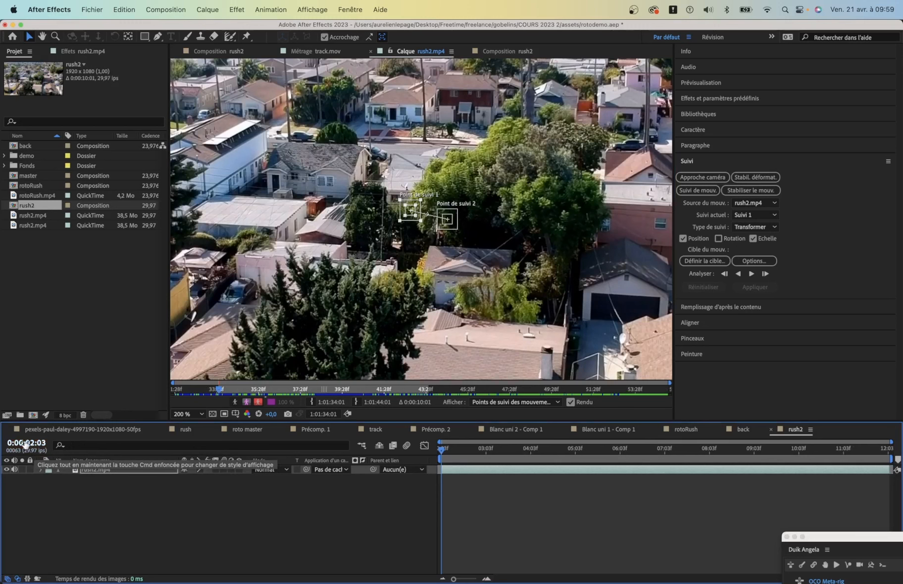
{"action": "left_click", "coordinate": [22, 444], "text": "super"}
{"action": "left_click_drag", "start_coordinate": [516, 451], "coordinate": [498, 451]}
{"action": "left_click", "coordinate": [35, 450], "text": "super"}
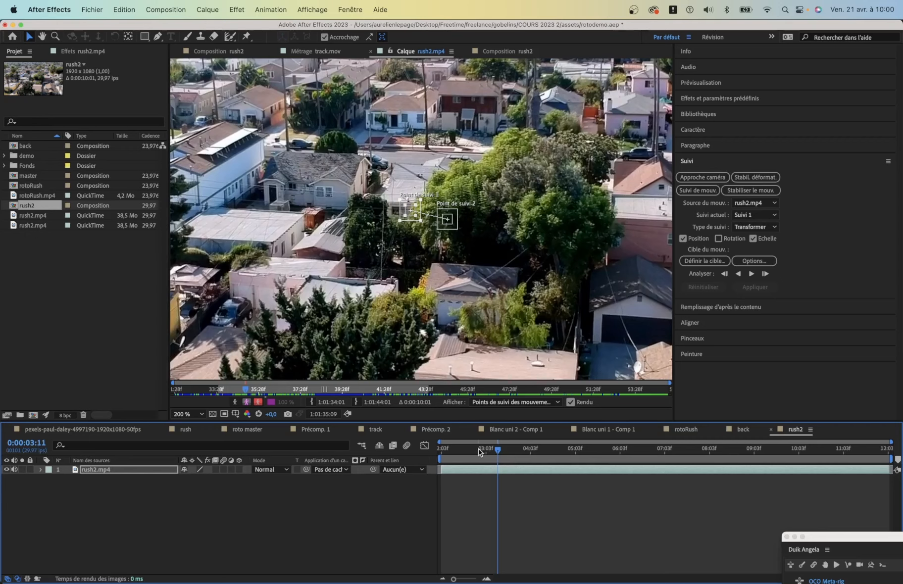
{"action": "key", "text": "space"}
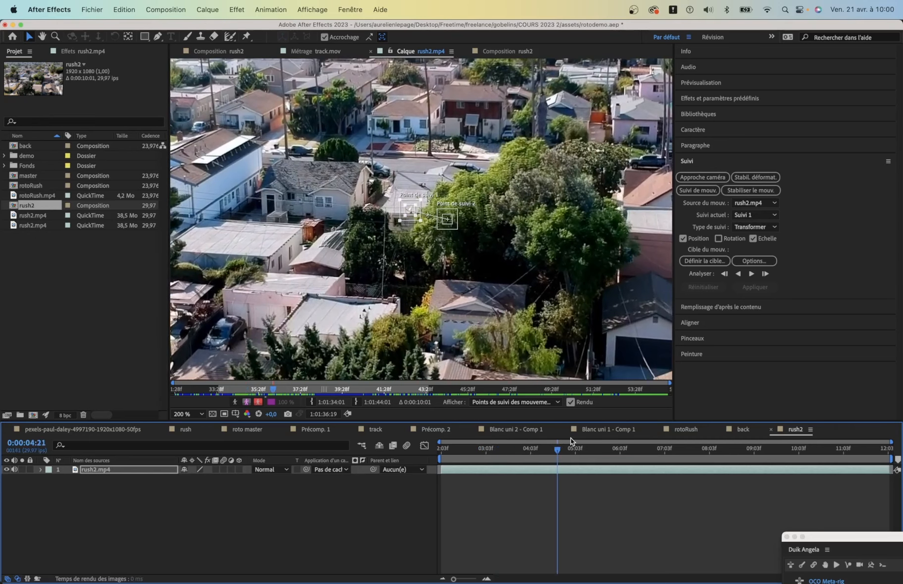
Place Track Point 1 on the white house's front door and Track Point 2 on the red house's entrance at the shot's first frame
{"action": "scroll", "coordinate": [412, 202], "scroll_direction": "up", "scroll_amount": 1}
{"action": "left_click_drag", "start_coordinate": [414, 200], "coordinate": [444, 200]}
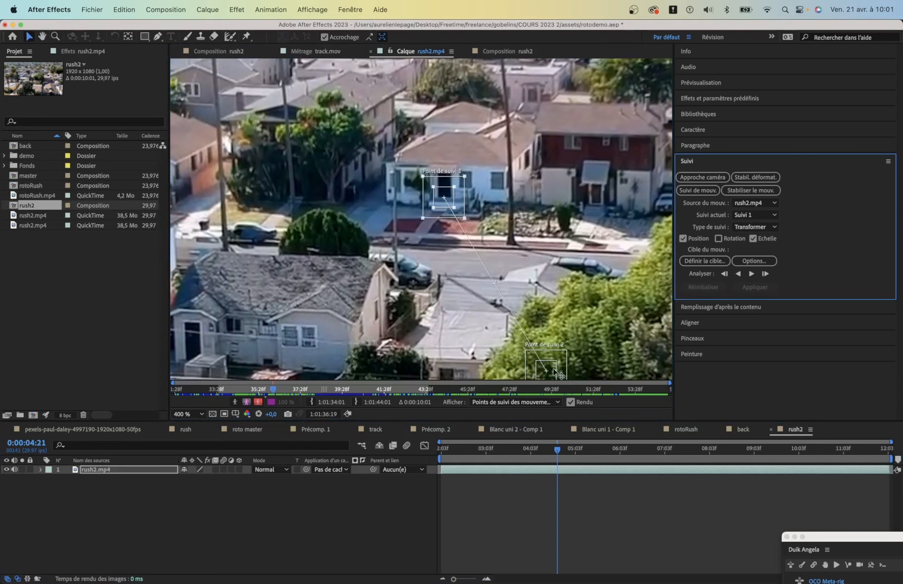
{"action": "left_click_drag", "start_coordinate": [554, 375], "coordinate": [597, 190]}
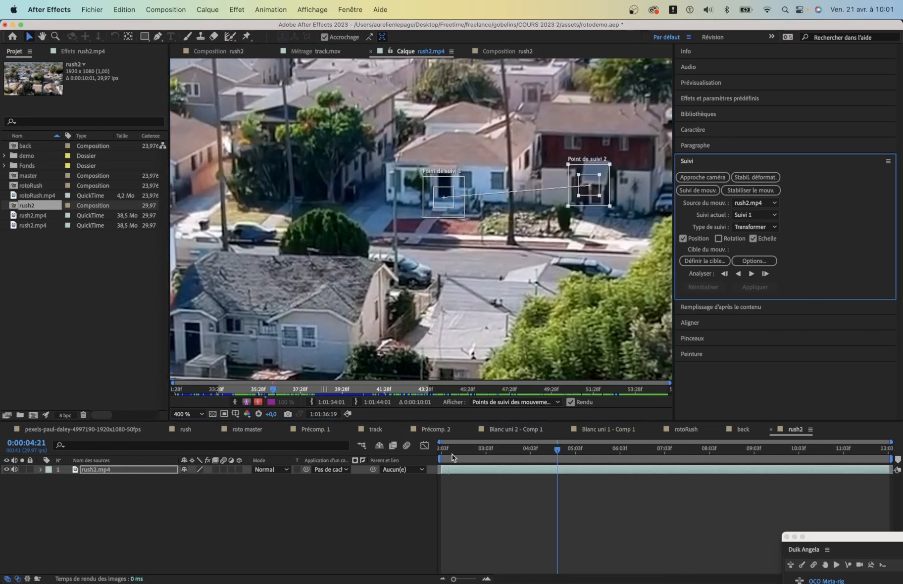
{"action": "left_click_drag", "start_coordinate": [448, 452], "coordinate": [439, 451]}
{"action": "left_click_drag", "start_coordinate": [445, 192], "coordinate": [439, 171]}
{"action": "left_click_drag", "start_coordinate": [591, 185], "coordinate": [589, 174]}
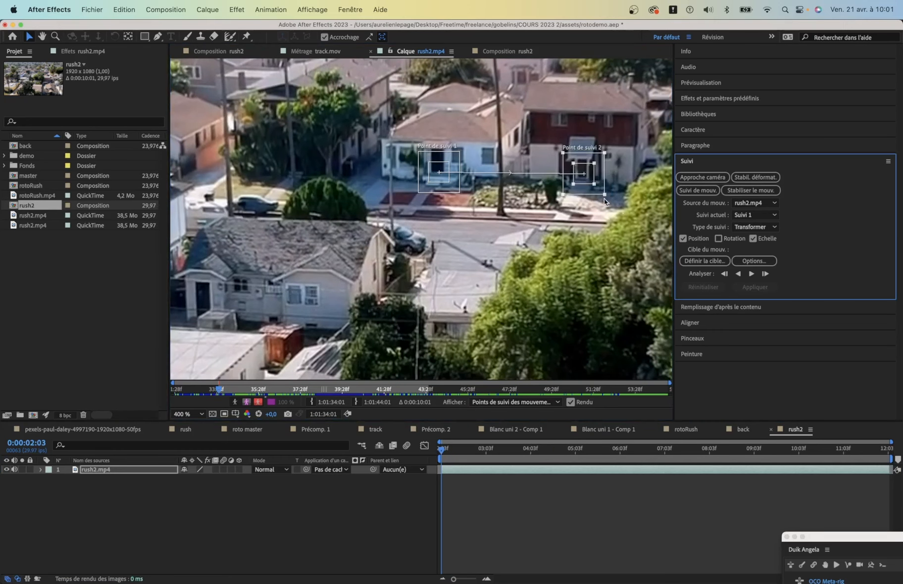
Analyze both track points forward from the first frame, and return to the start of the shot
{"action": "left_click", "coordinate": [752, 274]}
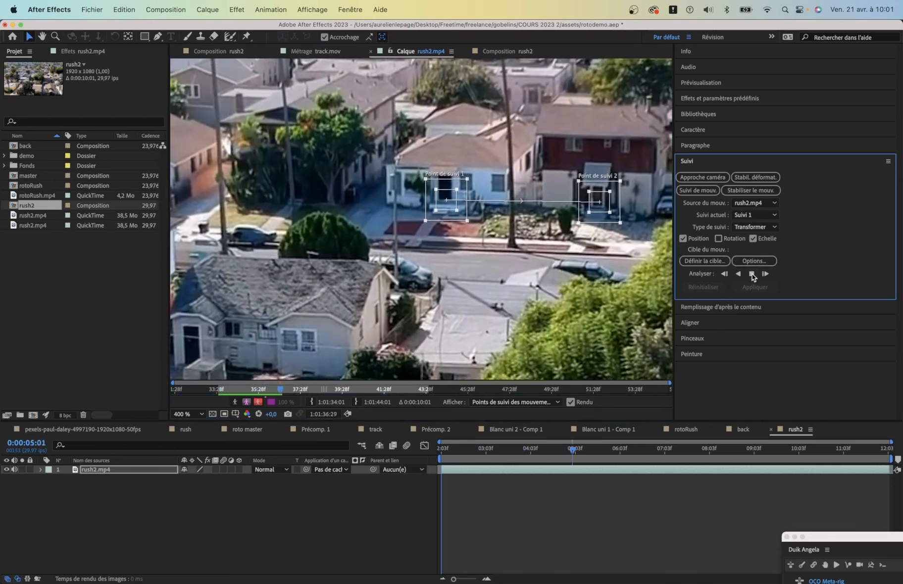
{"action": "left_click", "coordinate": [752, 274]}
{"action": "left_click_drag", "start_coordinate": [448, 448], "coordinate": [395, 441]}
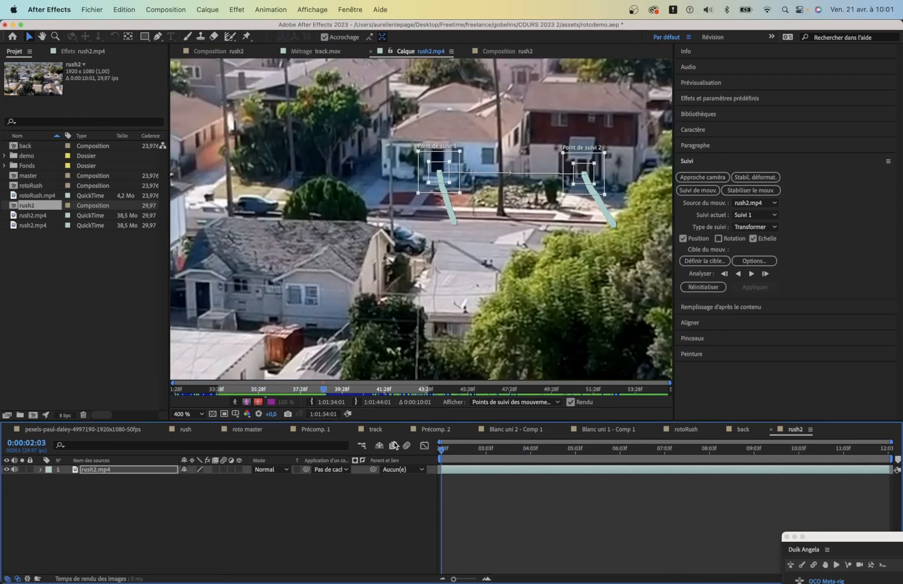
Move Track Point 1 up to the white house's roof edge and run the forward motion analysis again
{"action": "left_click_drag", "start_coordinate": [439, 171], "coordinate": [459, 146]}
{"action": "key", "text": "super+z"}
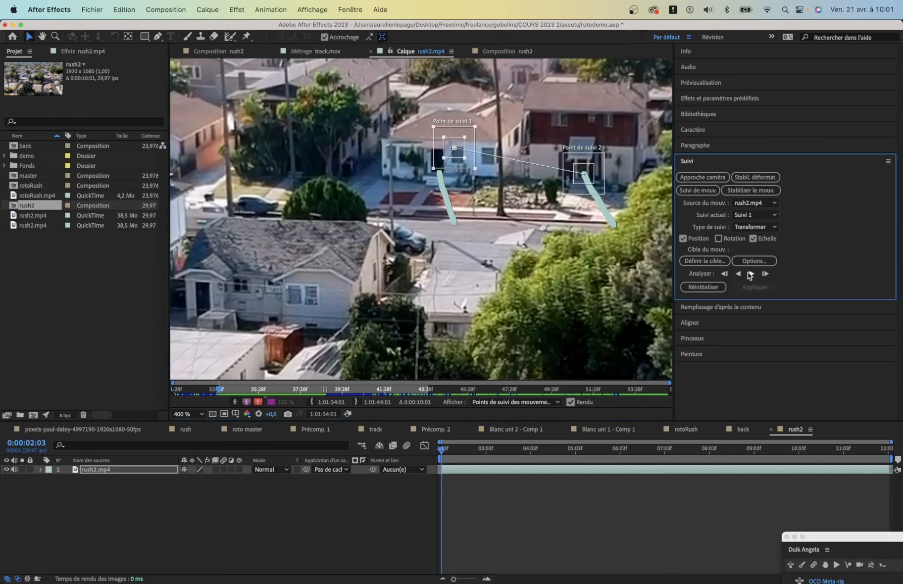
{"action": "left_click", "coordinate": [751, 273]}
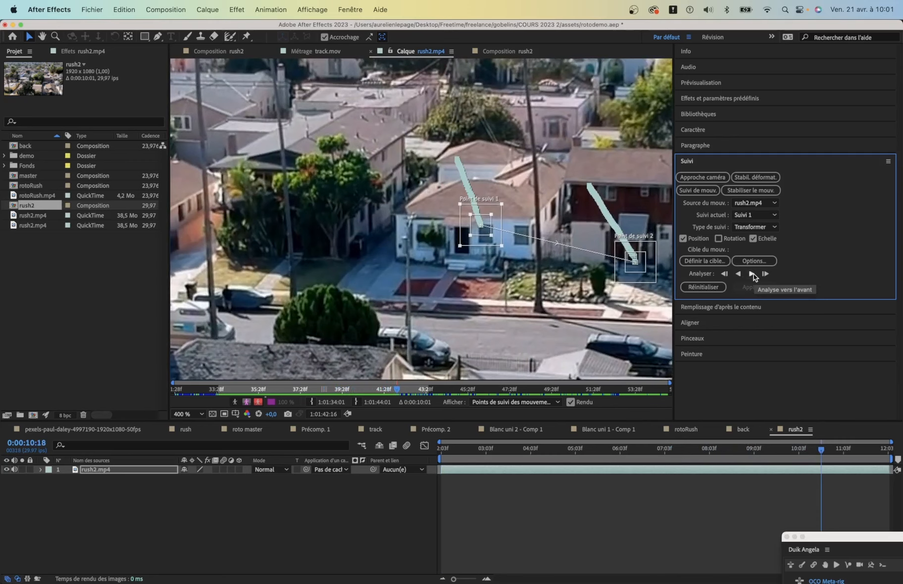
Inspect the tracked paths and continue the forward analysis through to the end of the shot
{"action": "scroll", "coordinate": [472, 242], "scroll_direction": "down", "scroll_amount": 2}
{"action": "scroll", "coordinate": [470, 241], "scroll_direction": "down", "scroll_amount": 5}
{"action": "scroll", "coordinate": [409, 225], "scroll_direction": "up", "scroll_amount": 5}
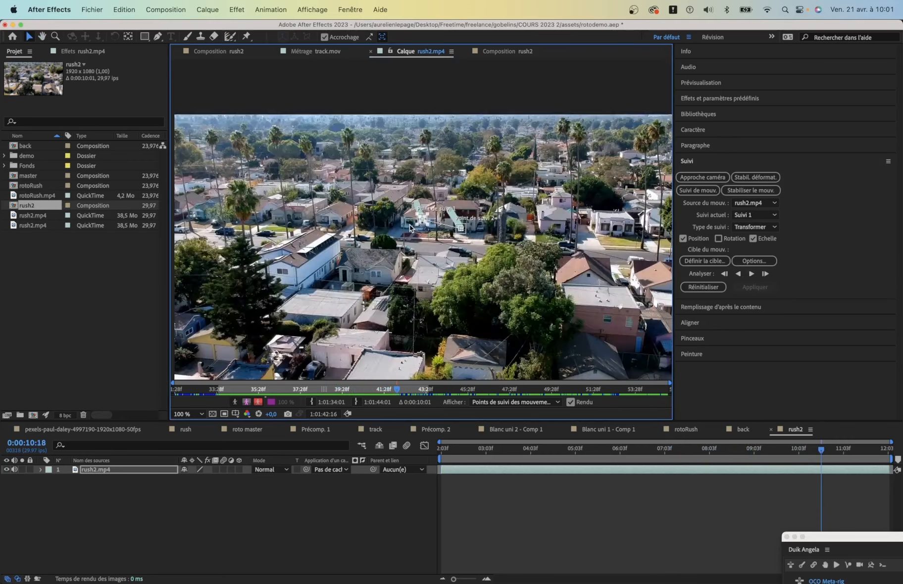
{"action": "left_click", "coordinate": [751, 274]}
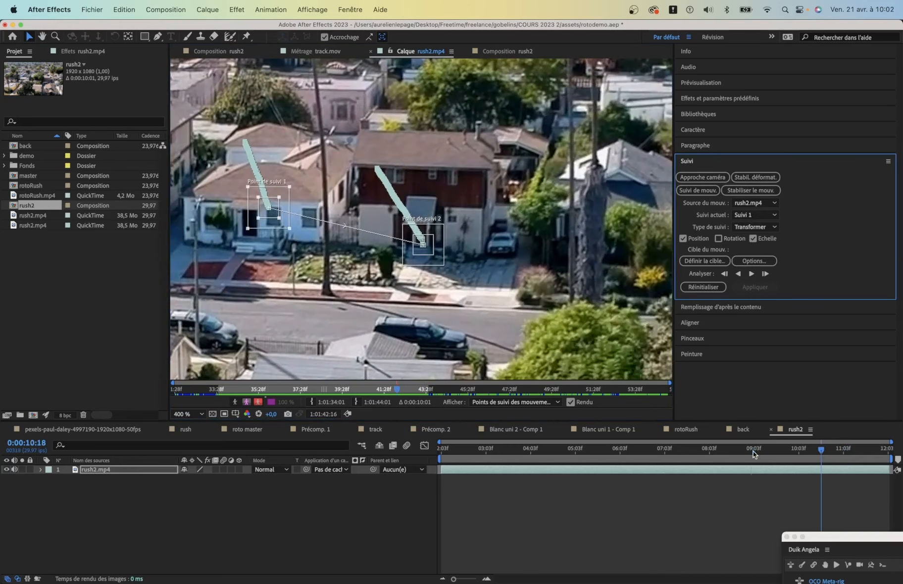
{"action": "left_click_drag", "start_coordinate": [753, 451], "coordinate": [772, 448]}
{"action": "left_click", "coordinate": [752, 273]}
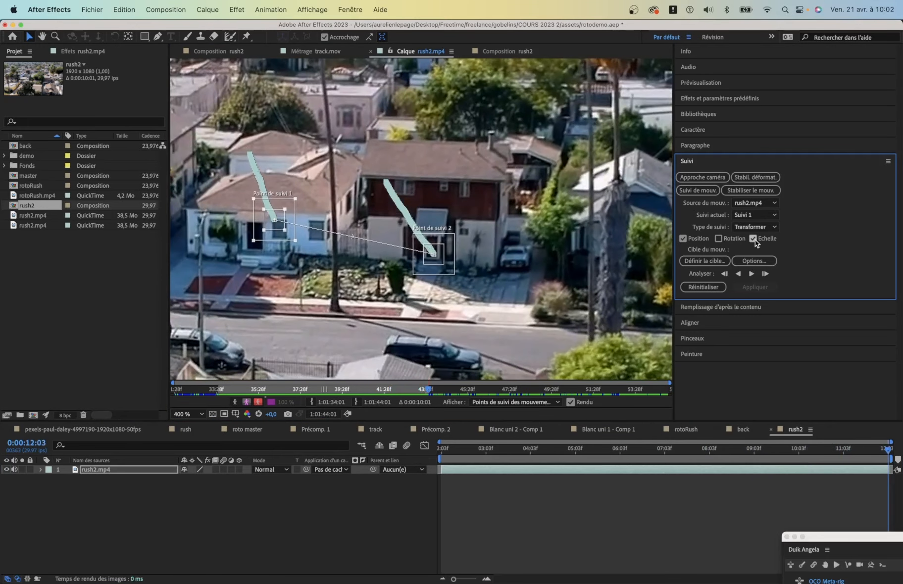
Create a null object in the rush2 composition with the playhead at the first frame
{"action": "left_click_drag", "start_coordinate": [860, 449], "coordinate": [352, 470]}
{"action": "left_click", "coordinate": [183, 414]}
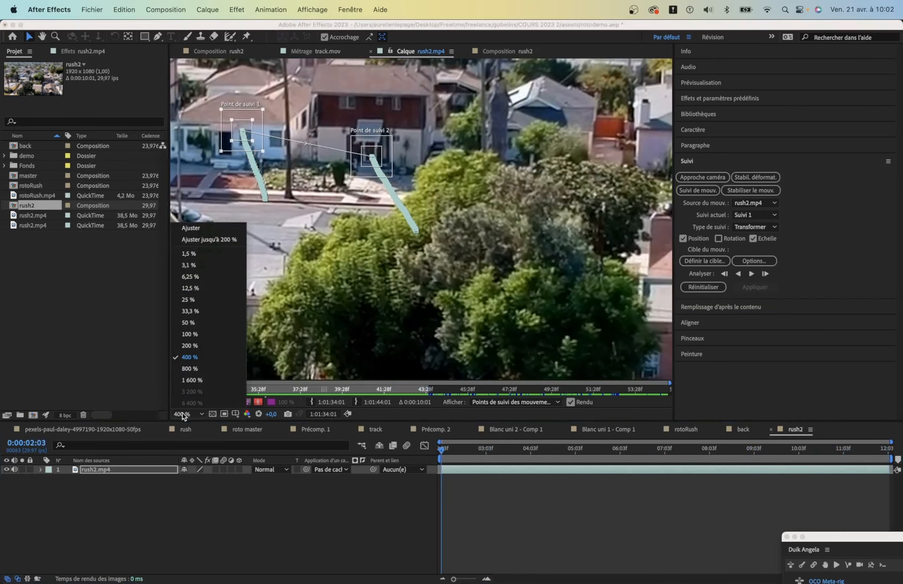
{"action": "left_click", "coordinate": [200, 229]}
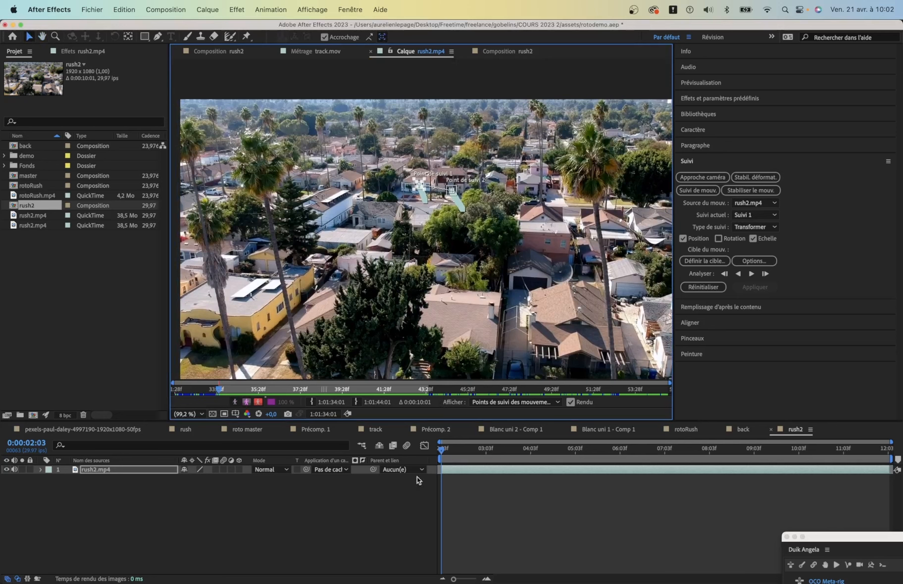
{"action": "right_click", "coordinate": [321, 535]}
{"action": "mouse_move", "coordinate": [420, 447]}
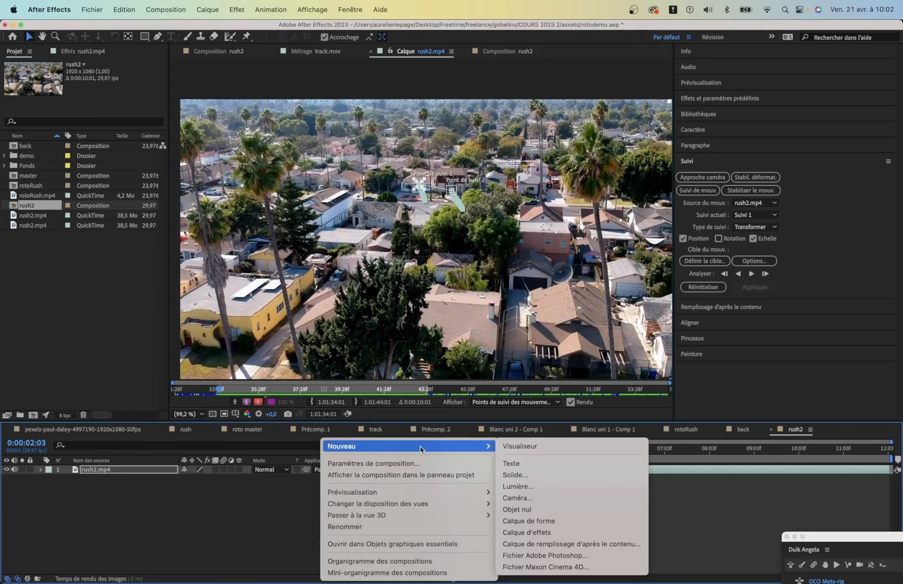
{"action": "left_click", "coordinate": [520, 508]}
Set Nul 4 as the motion target and apply the tracking data to it in X and Y
{"action": "left_click", "coordinate": [710, 260]}
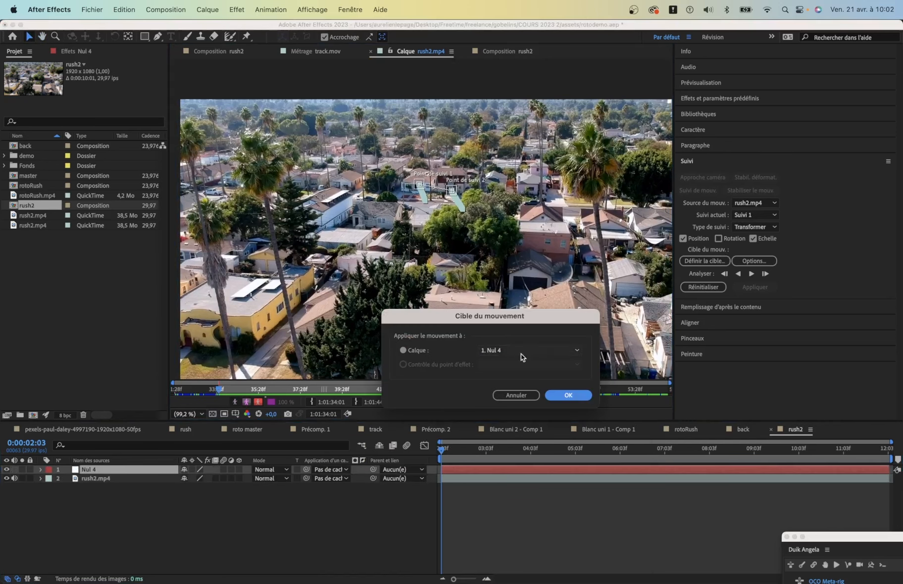
{"action": "left_click", "coordinate": [570, 394]}
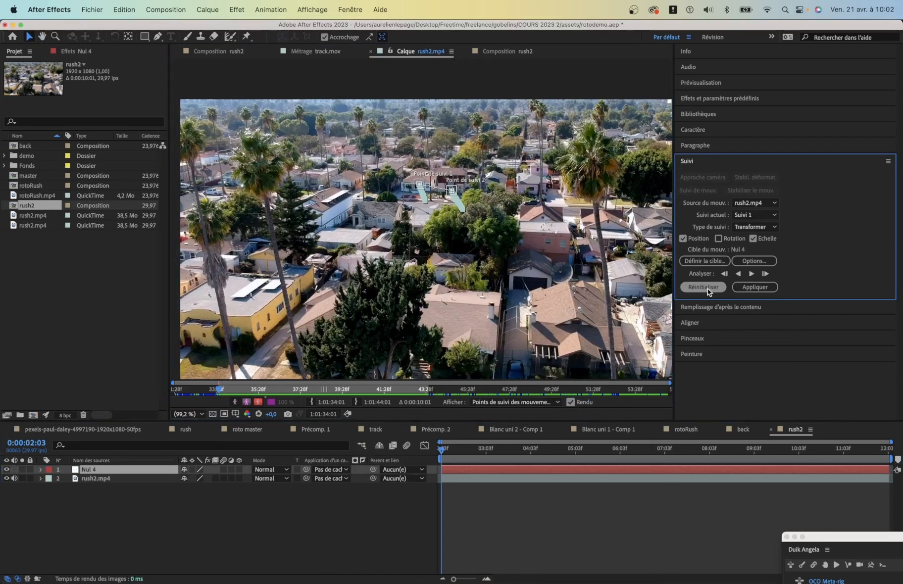
{"action": "left_click", "coordinate": [774, 287]}
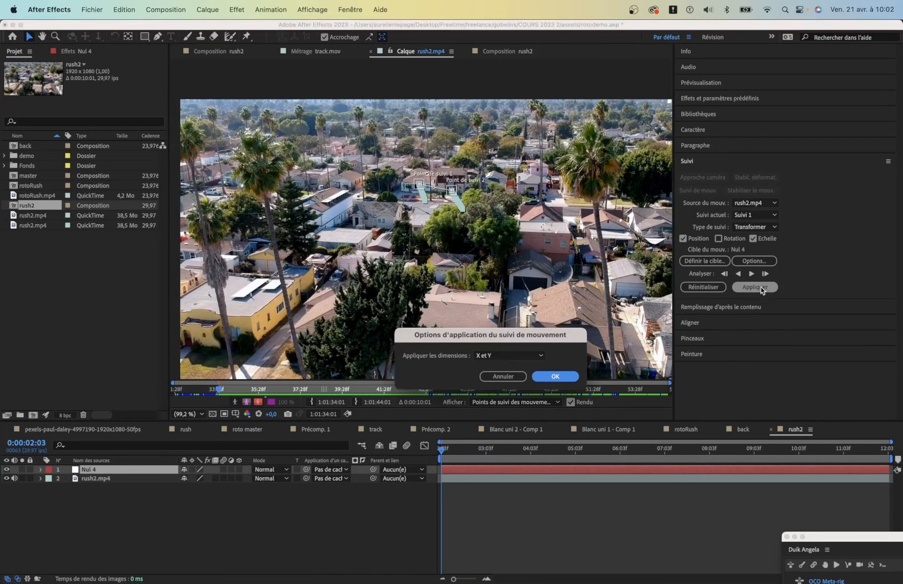
{"action": "left_click", "coordinate": [567, 376]}
Add a text layer reading "à vendre" to the rush2 composition
{"action": "left_click", "coordinate": [255, 561]}
{"action": "left_click", "coordinate": [171, 36]}
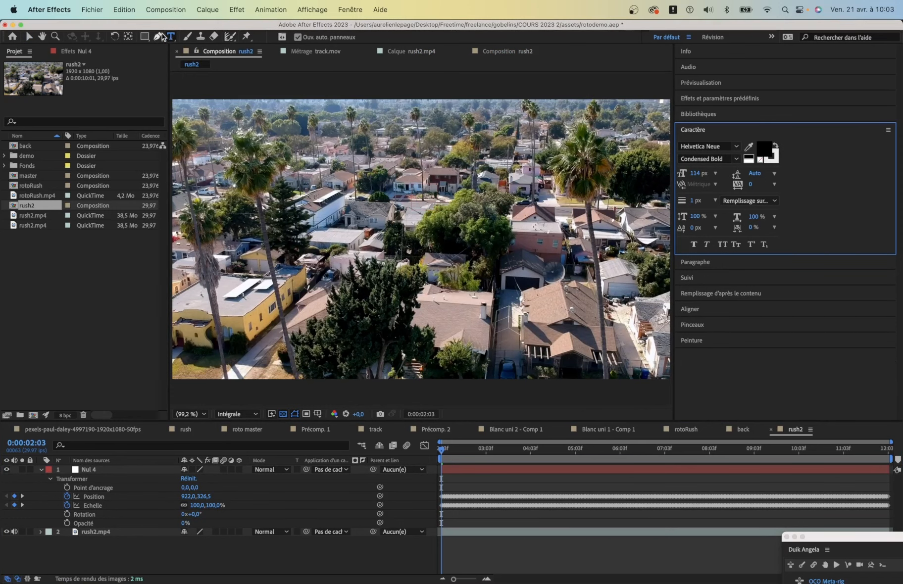
{"action": "key", "text": "super+alt+shift+t"}
{"action": "type", "text": "à vensdre"}
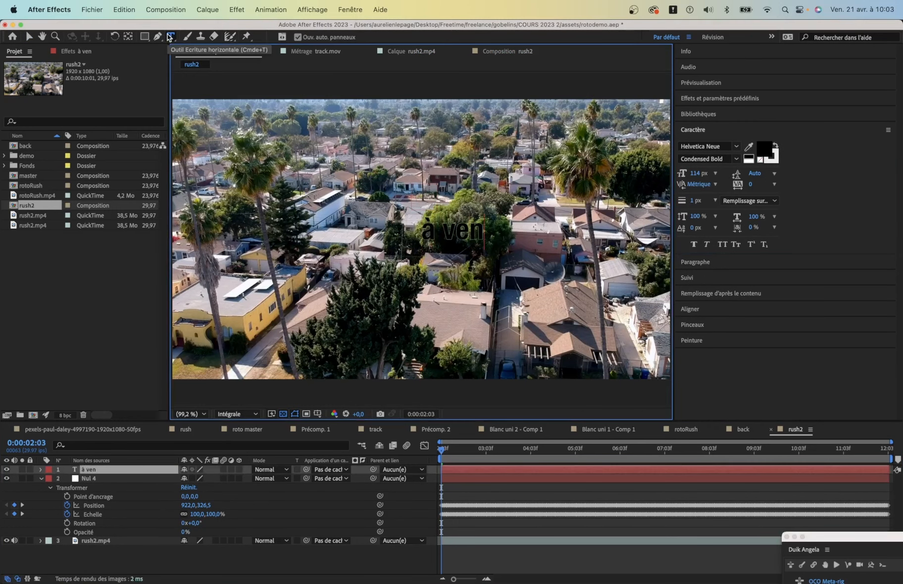
{"action": "key", "text": "Left"}
{"action": "key", "text": "Left"}
{"action": "key", "text": "Left"}
{"action": "key", "text": "BackSpace"}
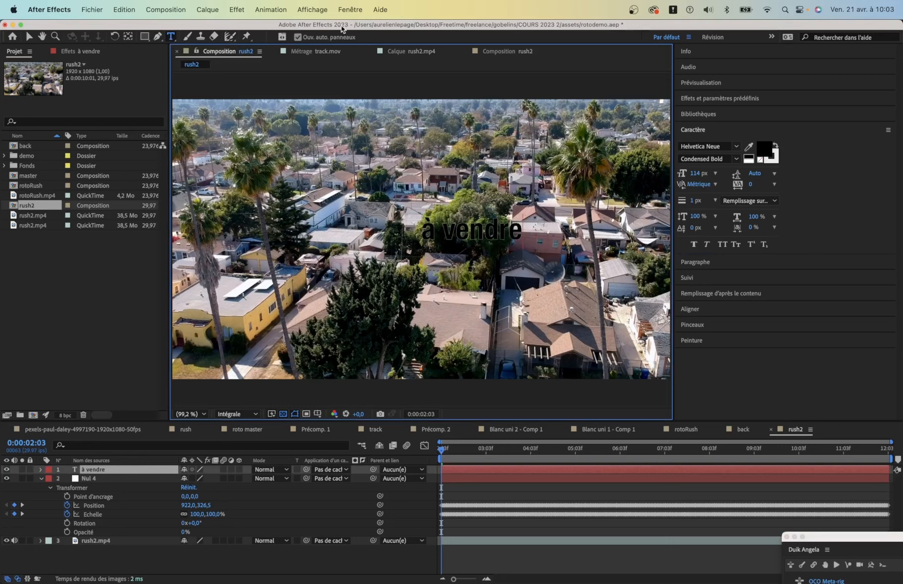
Position the "à vendre" text above the tracked houses and scale it to 68%
{"action": "left_click", "coordinate": [29, 36]}
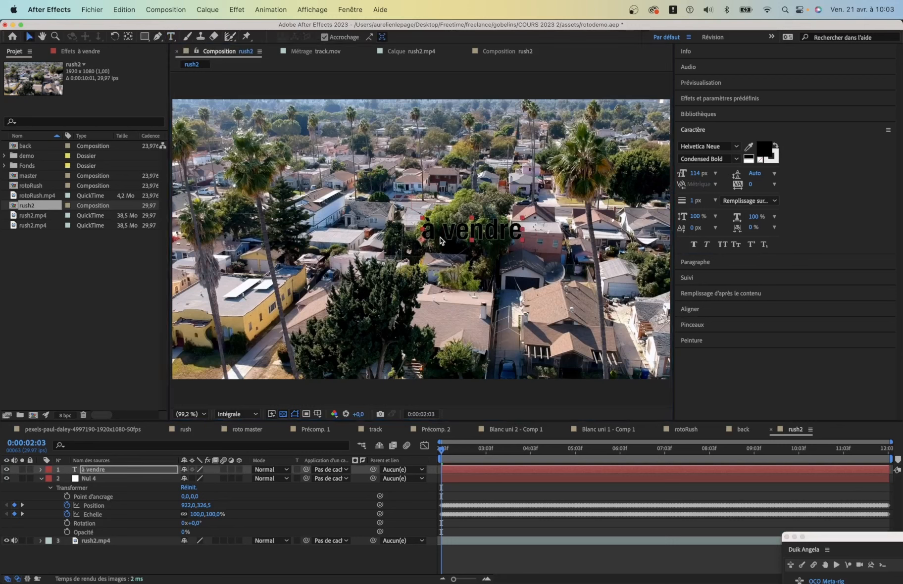
{"action": "left_click_drag", "start_coordinate": [470, 246], "coordinate": [416, 177]}
{"action": "key", "text": "w"}
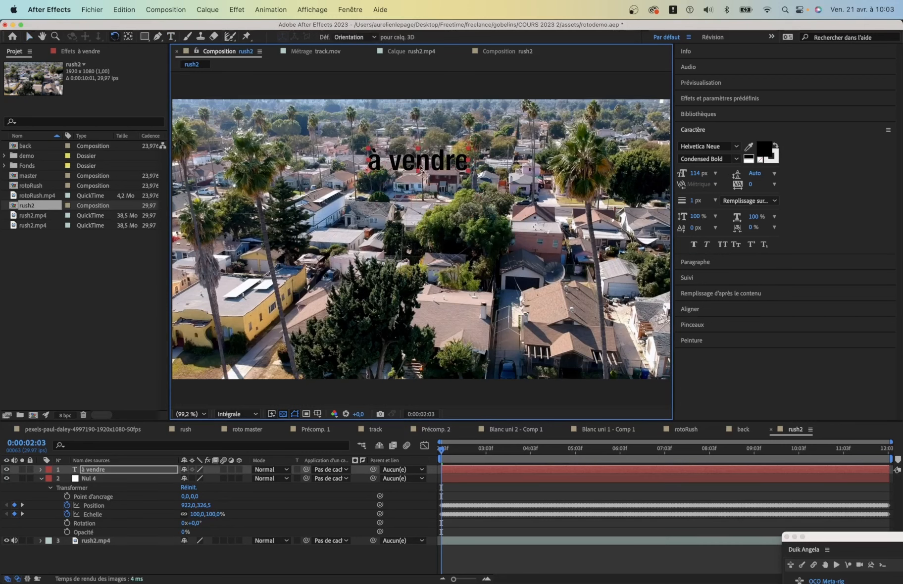
{"action": "key", "text": "s"}
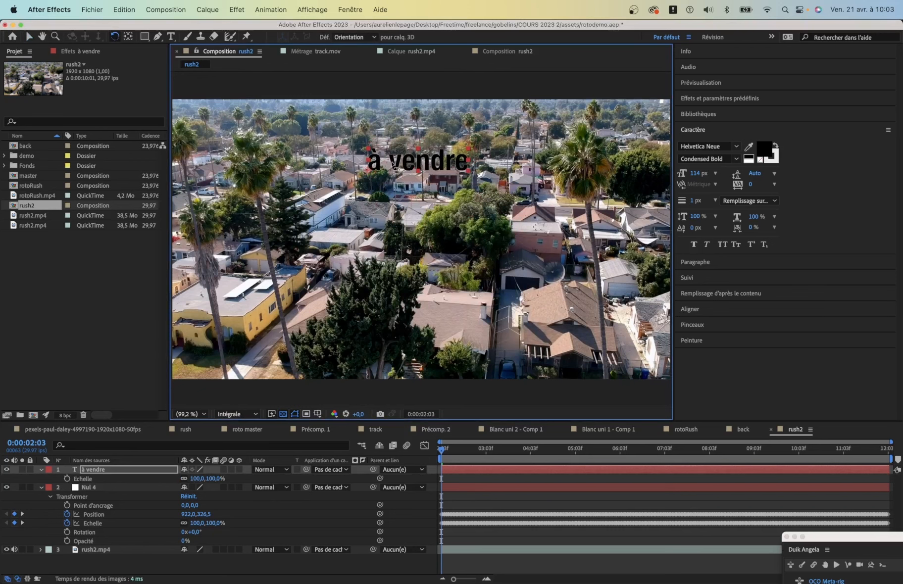
{"action": "key", "text": "v"}
{"action": "left_click_drag", "start_coordinate": [409, 166], "coordinate": [460, 153]}
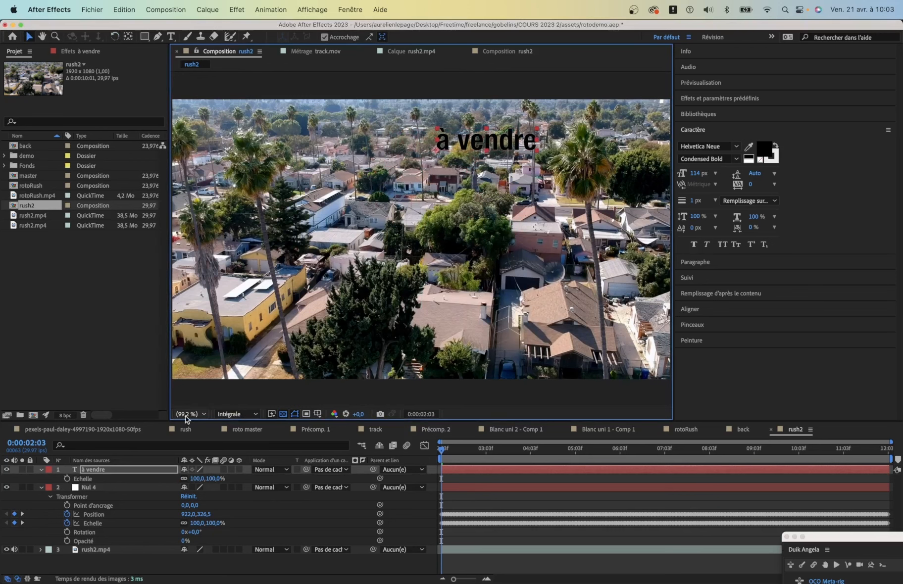
{"action": "mouse_move", "coordinate": [198, 479]}
{"action": "left_mouse_down"}
{"action": "mouse_move", "coordinate": [173, 479]}
{"action": "mouse_move", "coordinate": [182, 478]}
{"action": "left_mouse_up"}
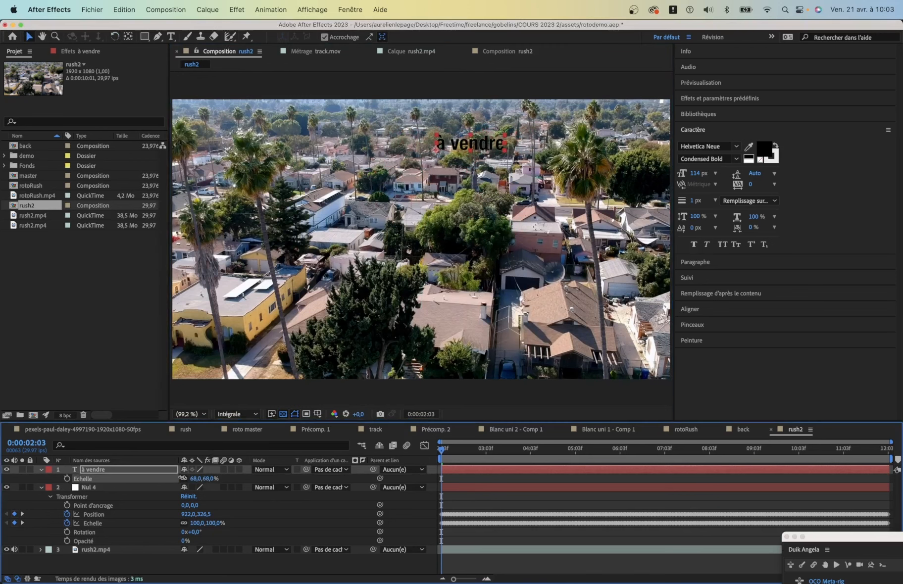
{"action": "scroll", "coordinate": [462, 151], "scroll_direction": "up", "scroll_amount": 2}
{"action": "left_click_drag", "start_coordinate": [463, 151], "coordinate": [432, 296]}
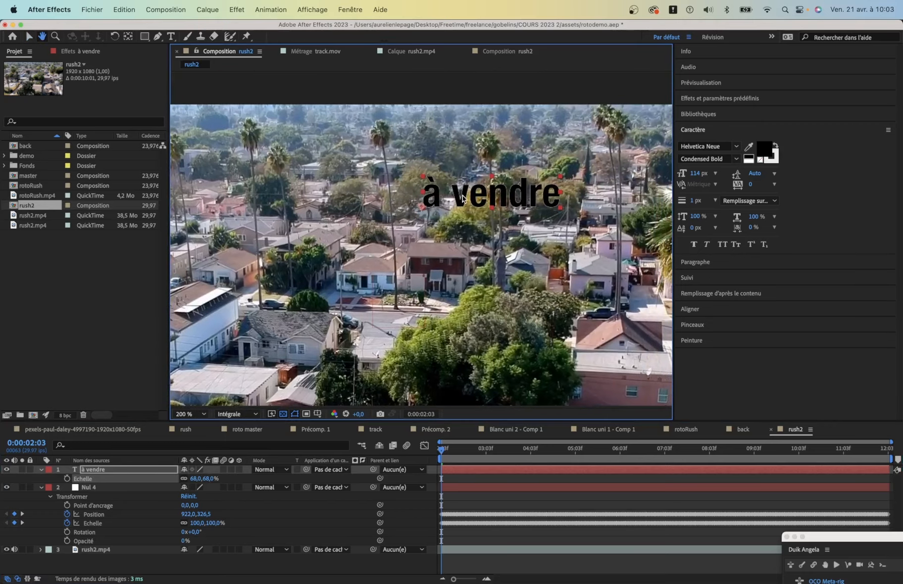
Parent the "à vendre" layer to Nul 4 and preview the text following the footage
{"action": "left_click_drag", "start_coordinate": [373, 470], "coordinate": [118, 488]}
{"action": "key", "text": "space"}
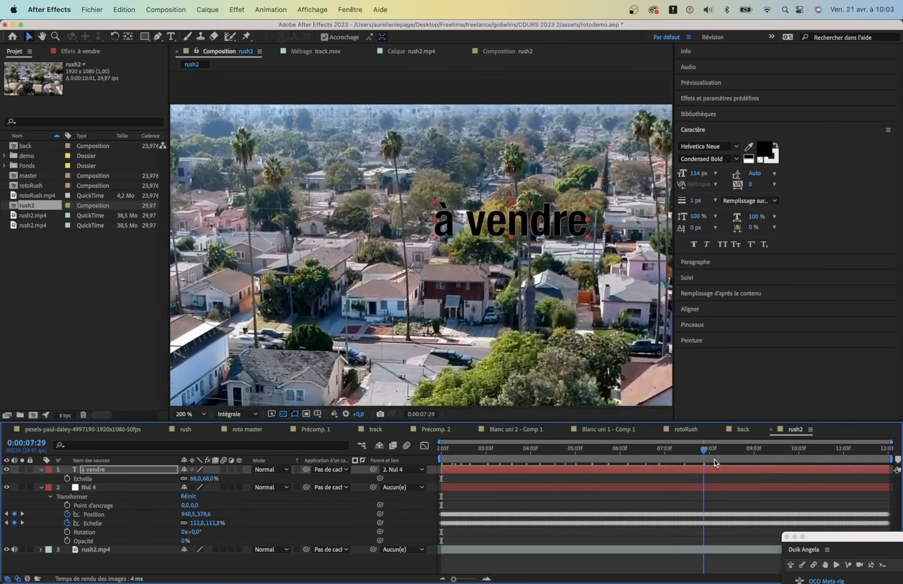
{"action": "key", "text": "space"}
{"action": "left_click", "coordinate": [185, 415]}
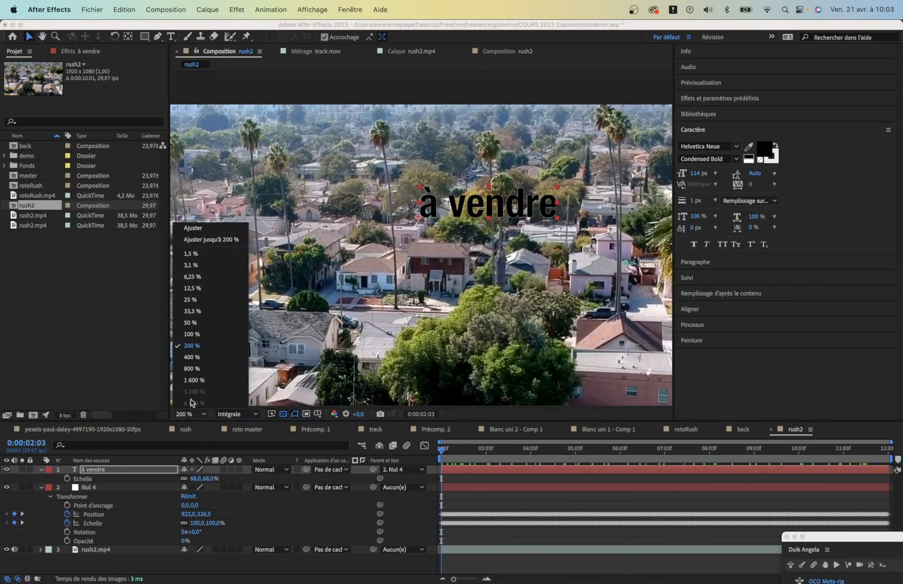
{"action": "left_click", "coordinate": [220, 235]}
{"action": "key", "text": "space"}
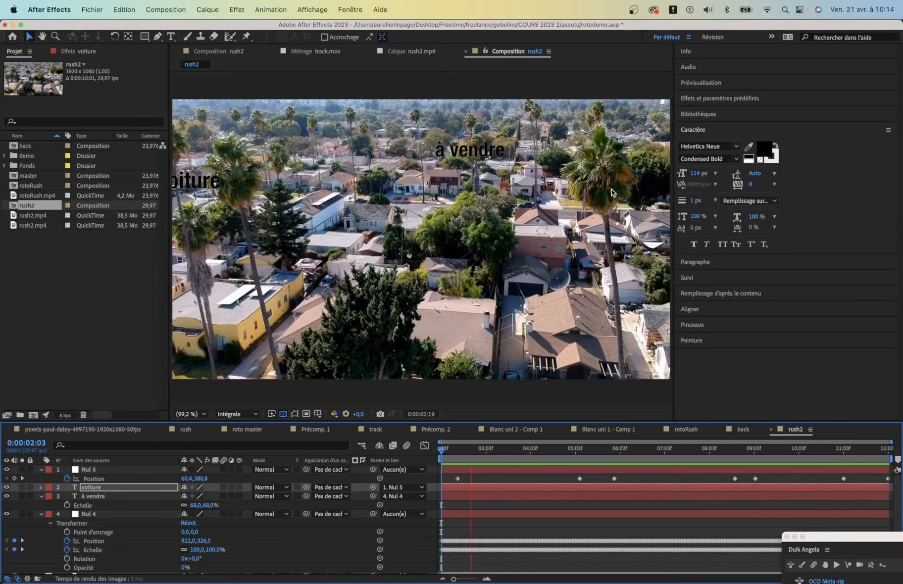
Return to the start of the rush2 composition and add the Accentuation effect to the rush2.mp4 layer
{"action": "key", "text": "space"}
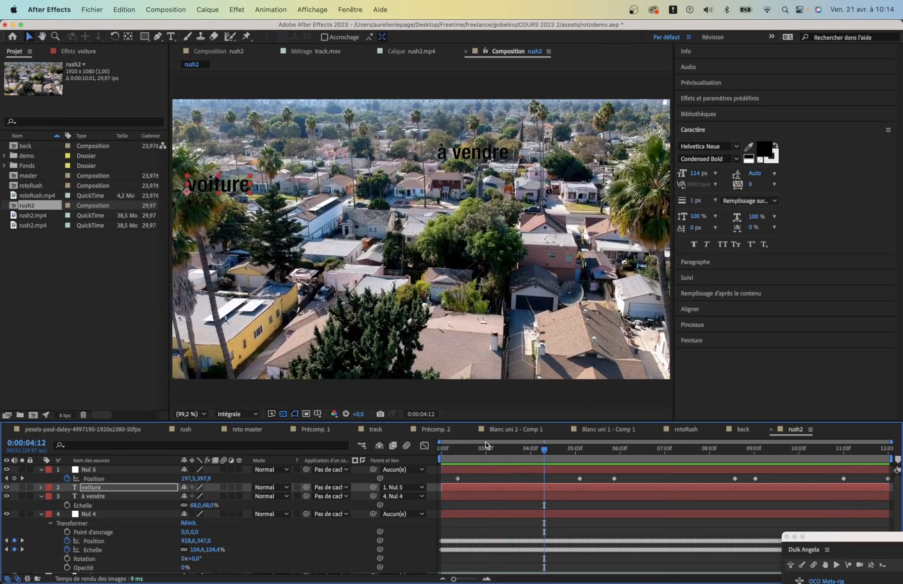
{"action": "left_click_drag", "start_coordinate": [453, 444], "coordinate": [441, 448]}
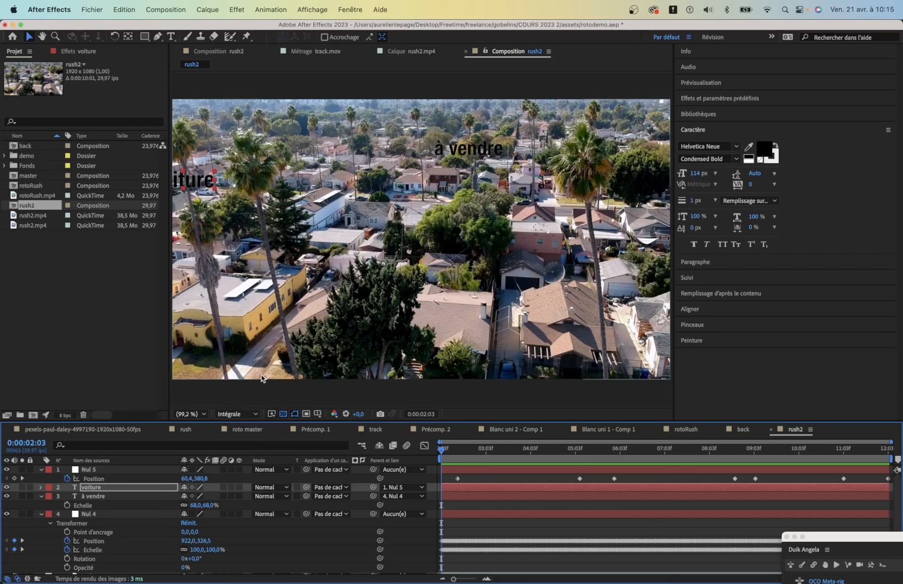
{"action": "scroll", "coordinate": [173, 513], "scroll_direction": "down", "scroll_amount": 1}
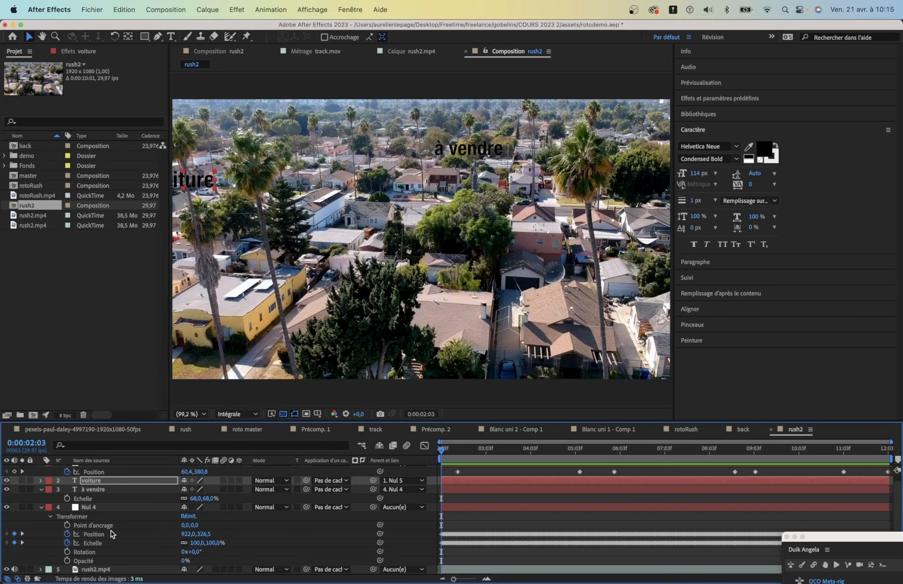
{"action": "left_click", "coordinate": [95, 570]}
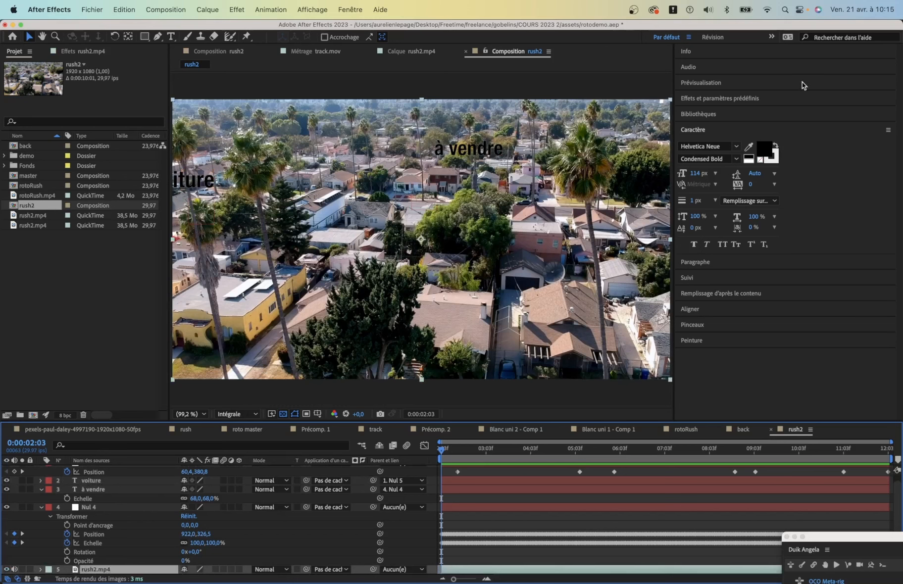
{"action": "left_click", "coordinate": [724, 99]}
{"action": "left_click", "coordinate": [718, 112]}
{"action": "type", "text": "acc"}
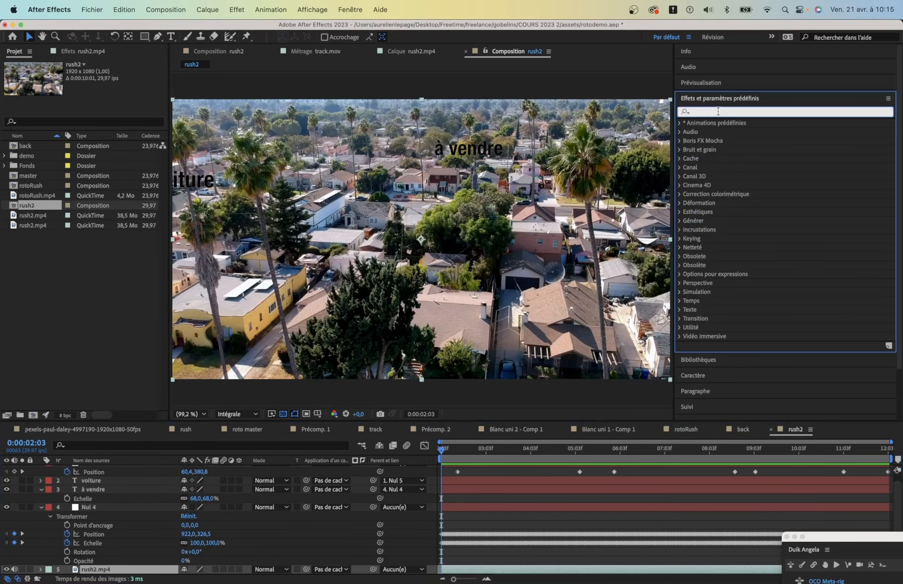
{"action": "type", "text": "en"}
{"action": "double_click", "coordinate": [719, 132]}
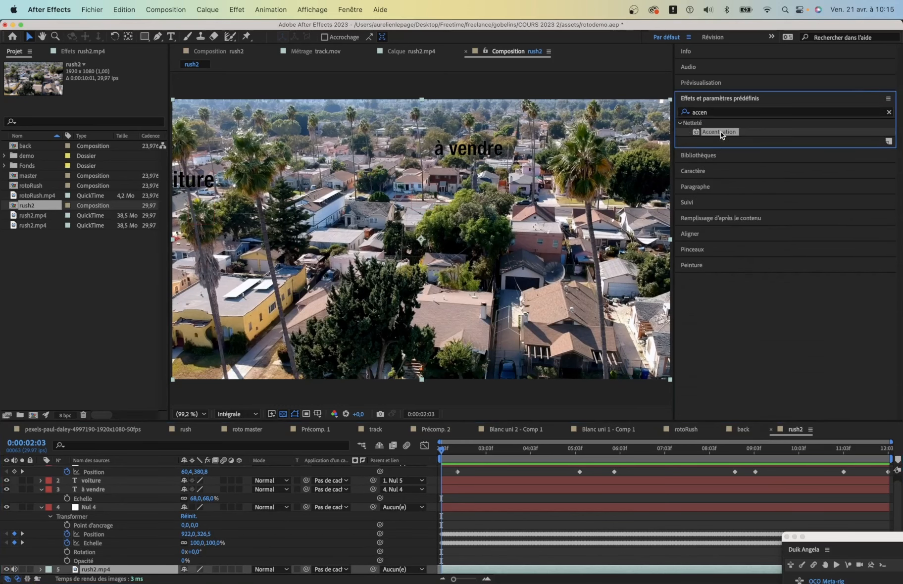
Set the Accentuation effect's gain to 156 on the rush2.mp4 layer
{"action": "key", "text": "period"}
{"action": "key", "text": "period"}
{"action": "scroll", "coordinate": [337, 163], "scroll_direction": "up", "scroll_amount": 2}
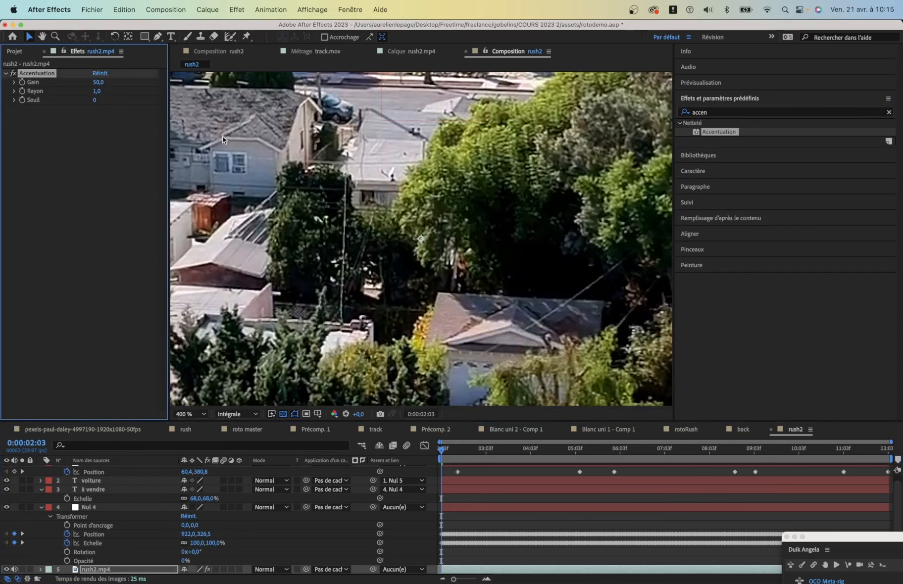
{"action": "left_click_drag", "start_coordinate": [102, 81], "coordinate": [156, 89]}
Add the Plus net effect to the rush2.mp4 layer and set its intensity to 38
{"action": "left_click", "coordinate": [734, 113]}
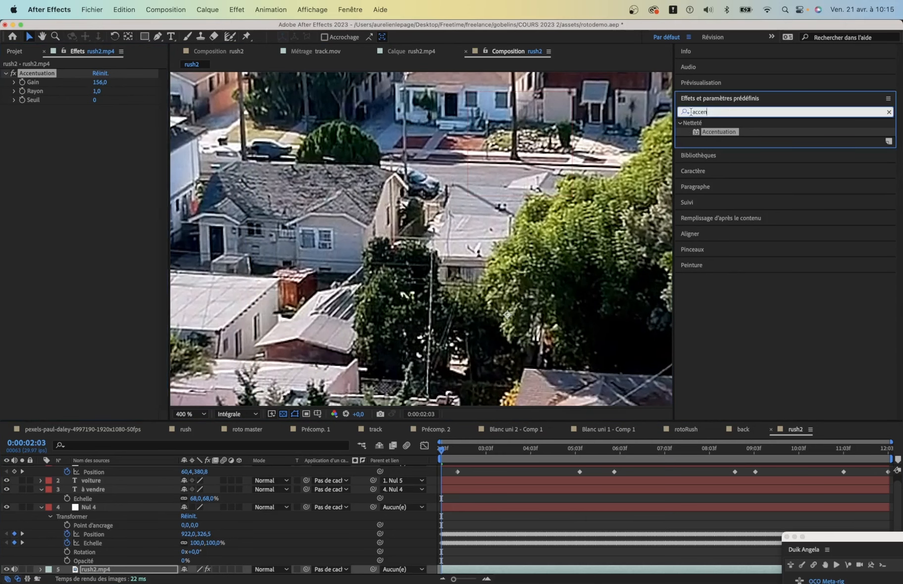
{"action": "type", "text": "plus. et"}
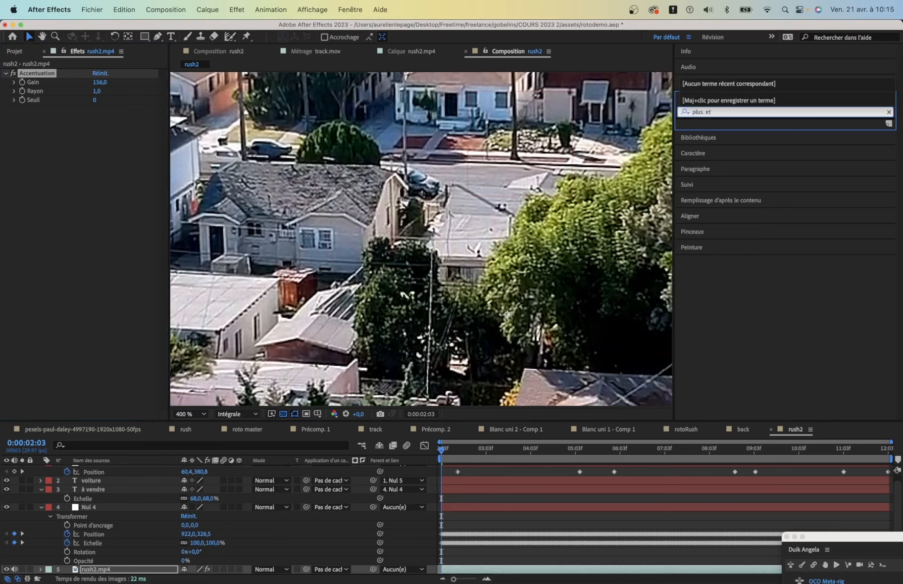
{"action": "key", "text": "BackSpace"}
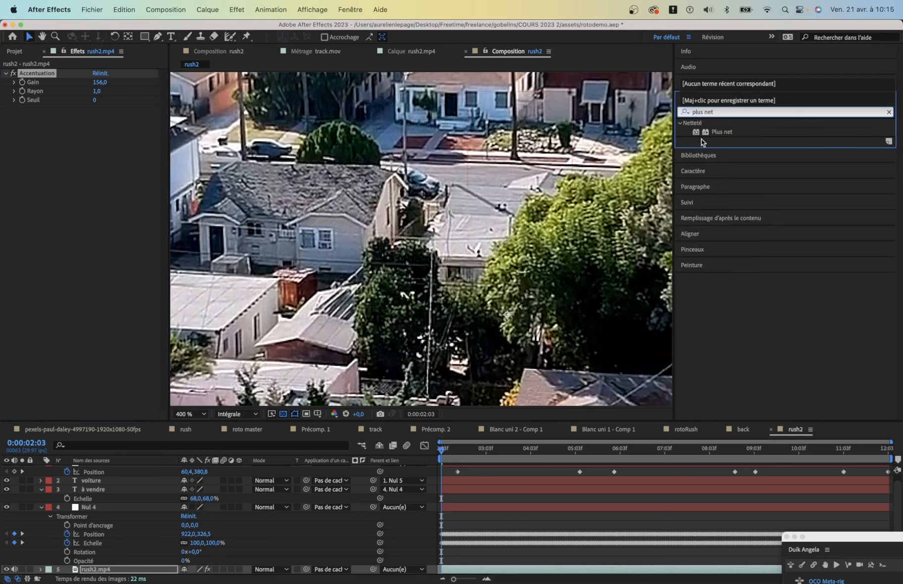
{"action": "left_click_drag", "start_coordinate": [722, 132], "coordinate": [614, 128]}
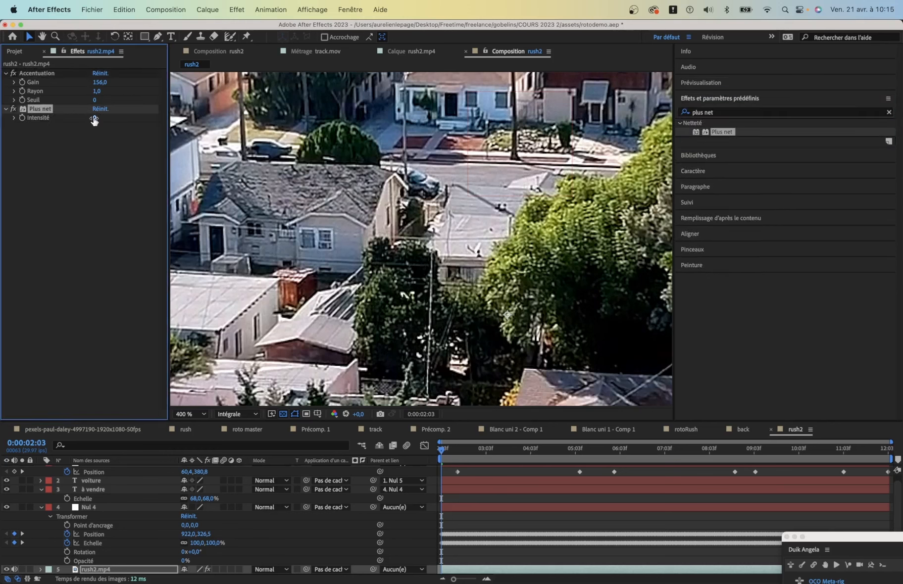
{"action": "left_click_drag", "start_coordinate": [94, 118], "coordinate": [99, 118]}
{"action": "left_click_drag", "start_coordinate": [453, 117], "coordinate": [414, 198]}
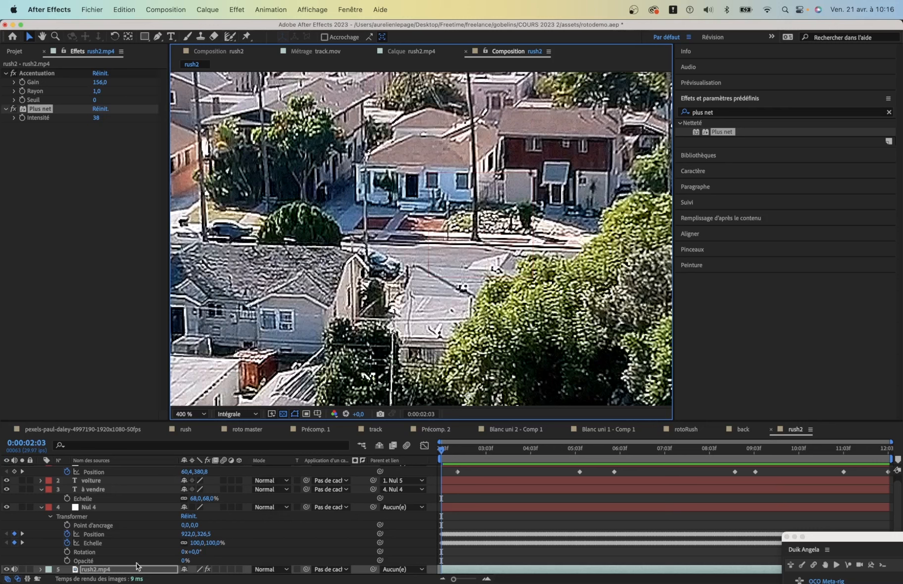
Precompose the rush2.mp4 layer, transferring all its attributes into the new composition rush2.mp4 - Comp 1
{"action": "right_click", "coordinate": [108, 573]}
{"action": "left_click", "coordinate": [139, 509]}
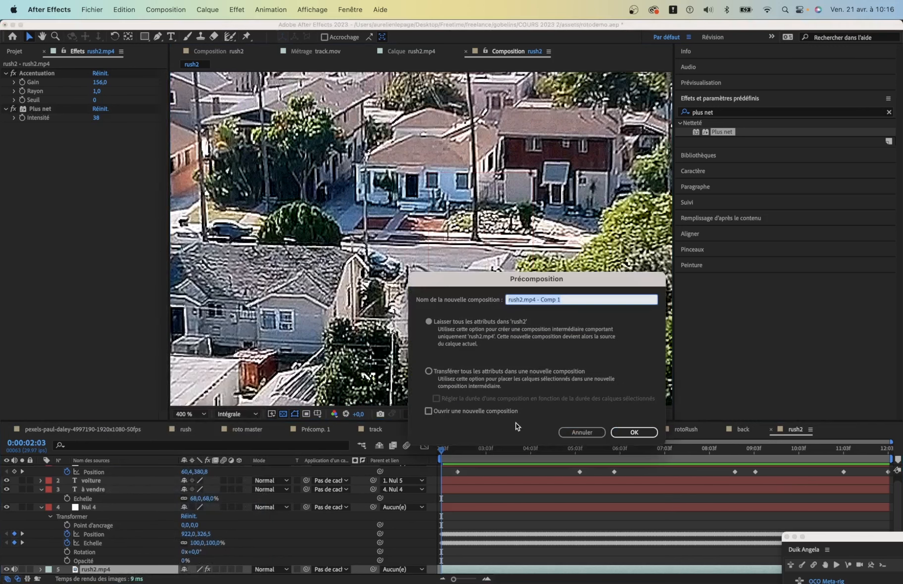
{"action": "left_click", "coordinate": [475, 374]}
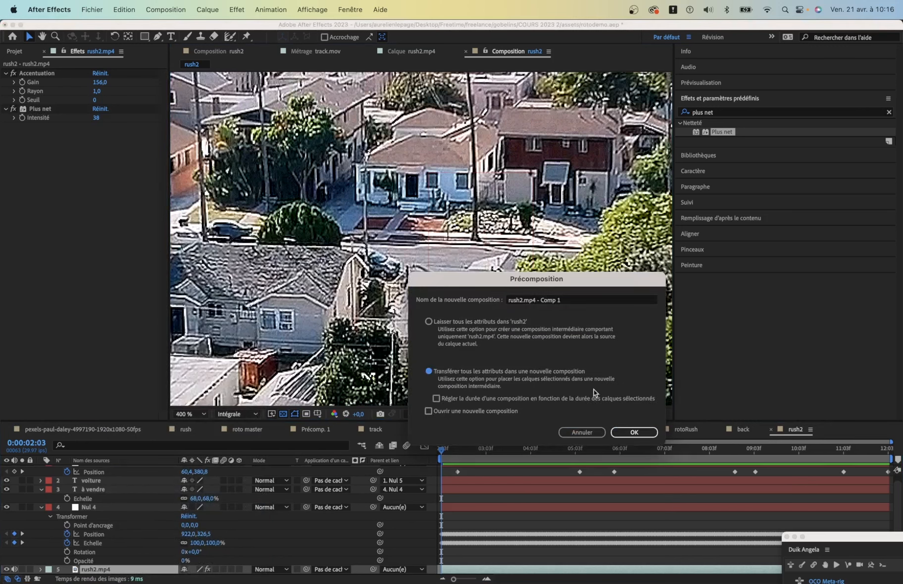
{"action": "left_click", "coordinate": [635, 433]}
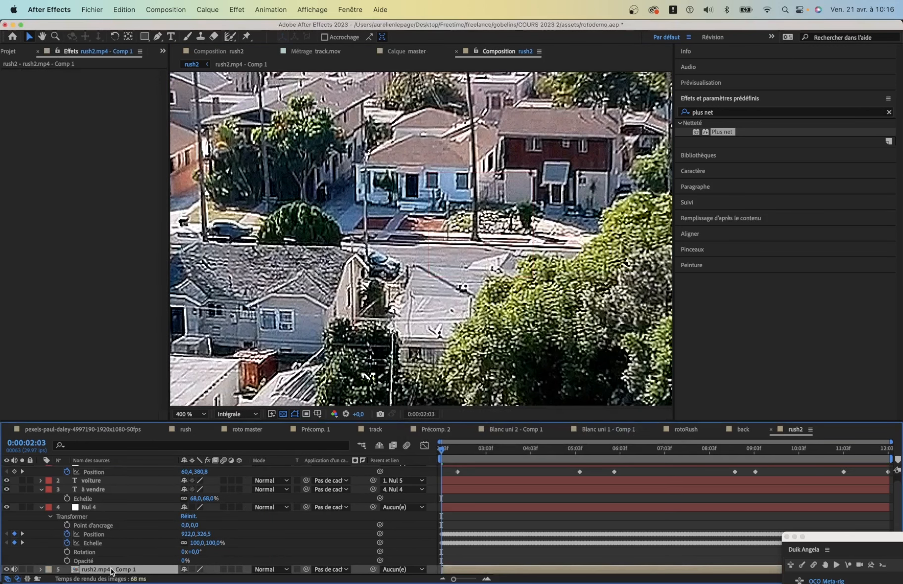
Start motion tracking on rush2.mp4 - Comp 1 and place the first track point beside the light-blue house's front door
{"action": "left_click", "coordinate": [687, 202]}
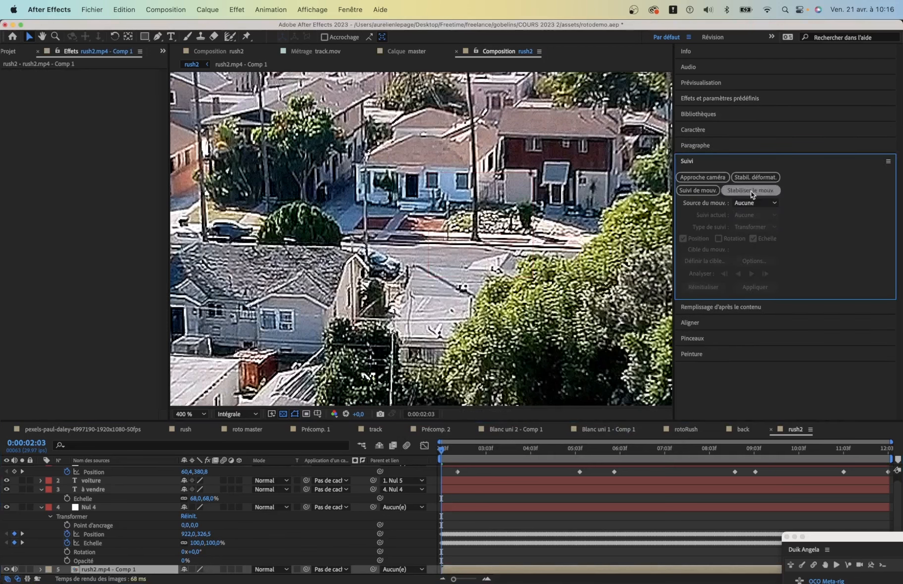
{"action": "left_click", "coordinate": [705, 189]}
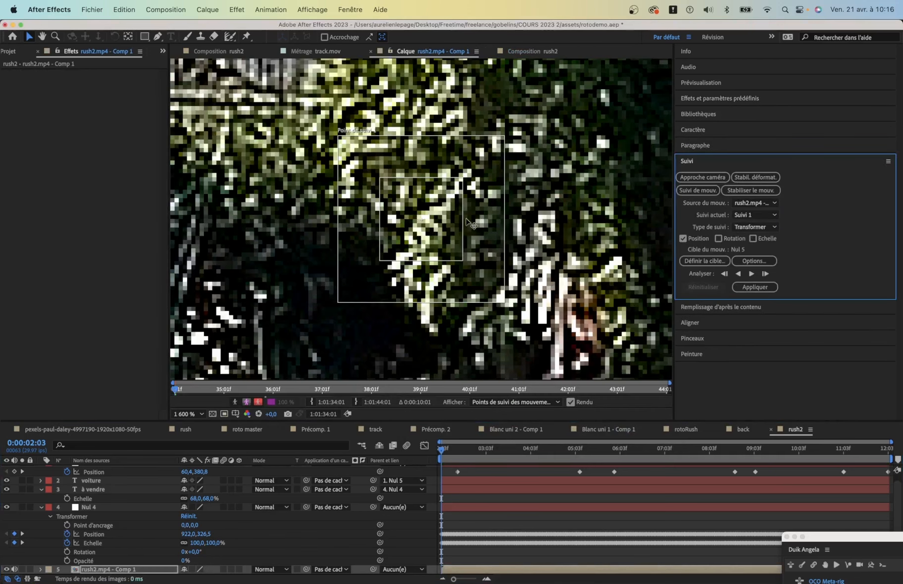
{"action": "scroll", "coordinate": [403, 187], "scroll_direction": "up", "scroll_amount": 1}
{"action": "left_click_drag", "start_coordinate": [403, 188], "coordinate": [376, 97]}
{"action": "key", "text": "space"}
{"action": "left_click_drag", "start_coordinate": [533, 116], "coordinate": [483, 192]}
{"action": "scroll", "coordinate": [542, 183], "scroll_direction": "up", "scroll_amount": 1}
{"action": "key", "text": "space"}
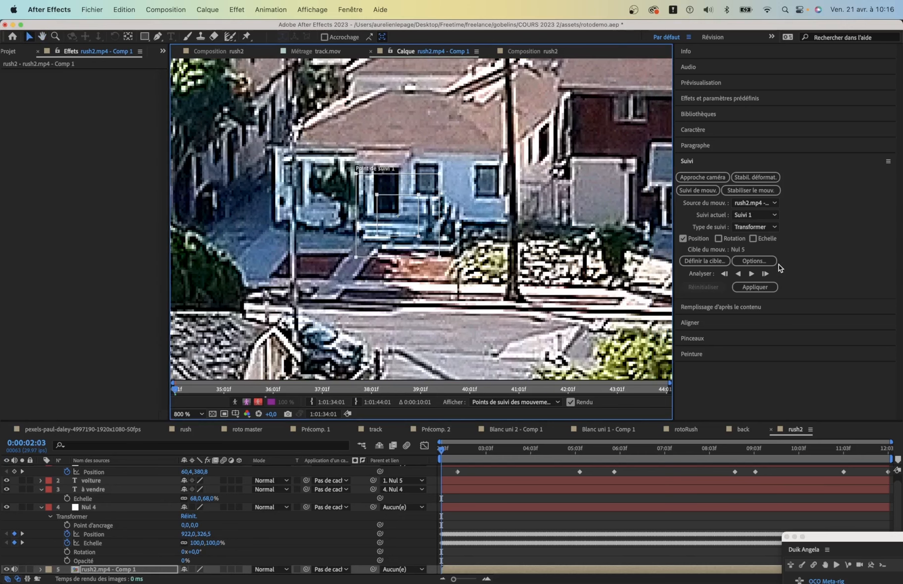
Track scale as well, with point 1 on the blue house's window and point 2 on the red house's facade, and analyze forward
{"action": "left_click", "coordinate": [753, 238]}
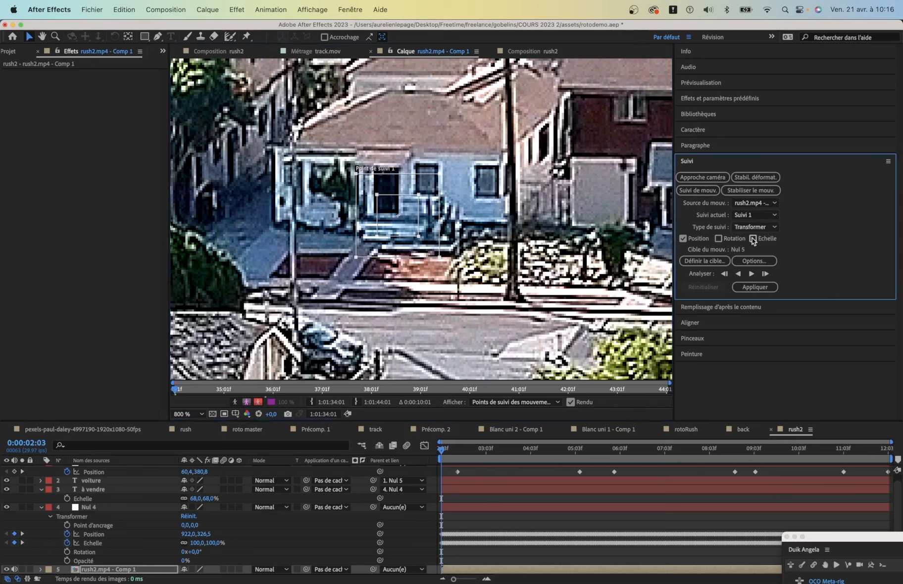
{"action": "left_click_drag", "start_coordinate": [532, 217], "coordinate": [637, 161]}
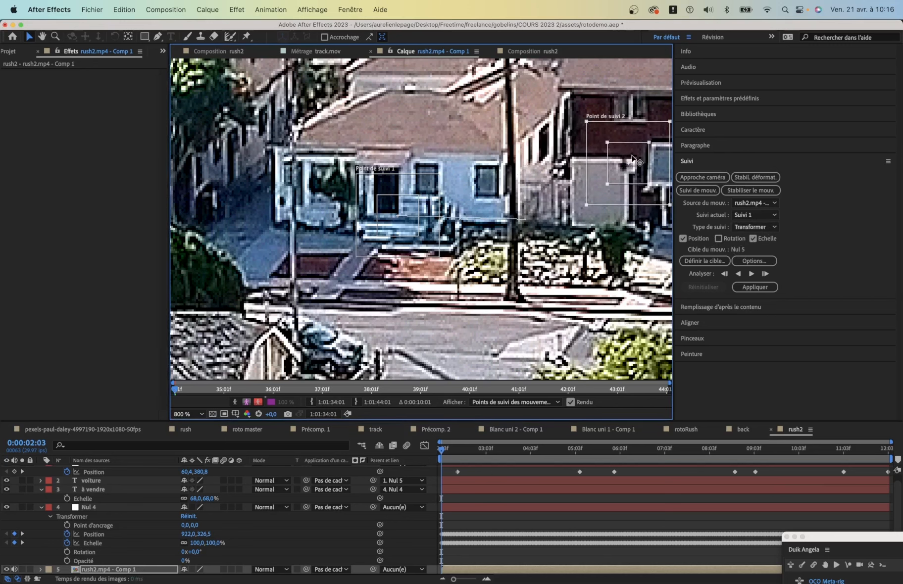
{"action": "left_click_drag", "start_coordinate": [408, 227], "coordinate": [439, 177]}
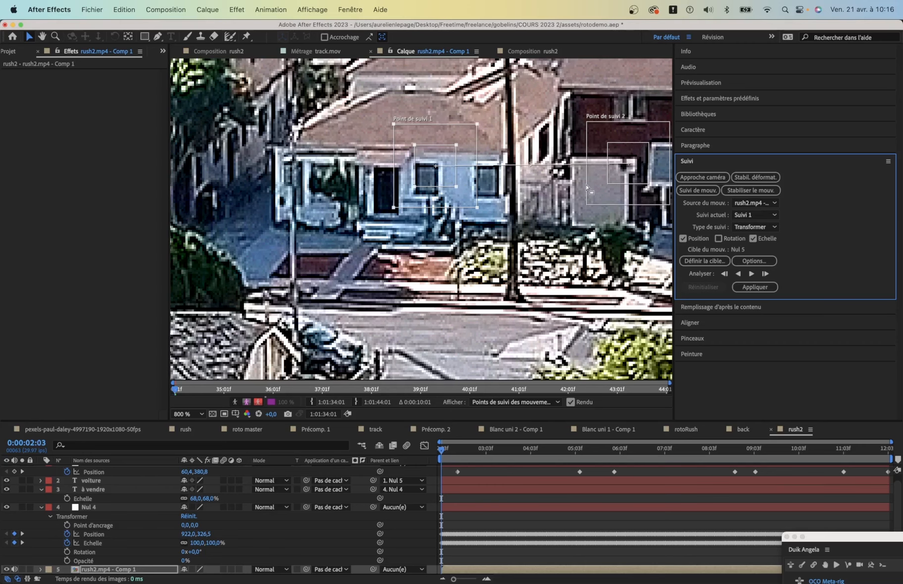
{"action": "left_click_drag", "start_coordinate": [580, 165], "coordinate": [468, 176]}
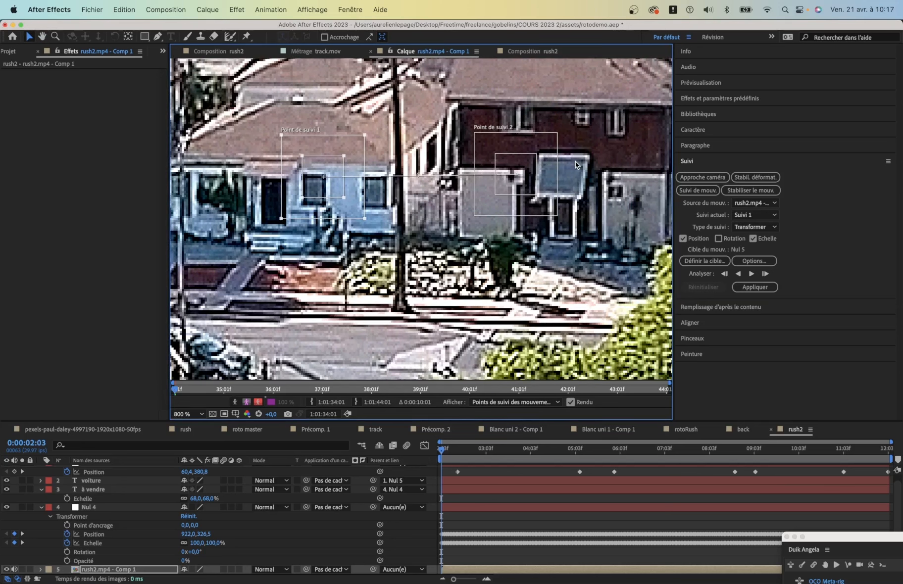
{"action": "left_click", "coordinate": [752, 274]}
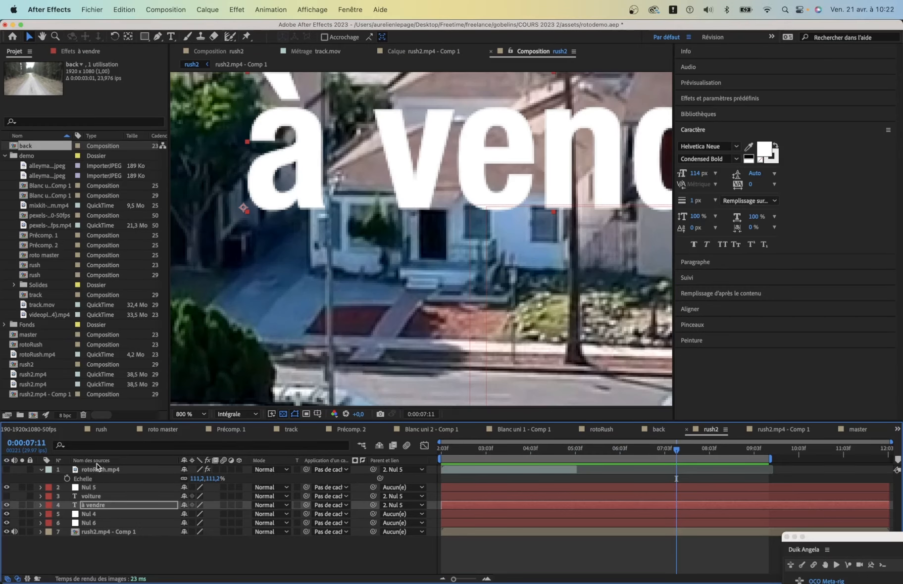
Delete the rotoRush.mp4, null and text layers from rush2, keeping only rush2.mp4 - Comp 1
{"action": "scroll", "coordinate": [423, 229], "scroll_direction": "down", "scroll_amount": 6}
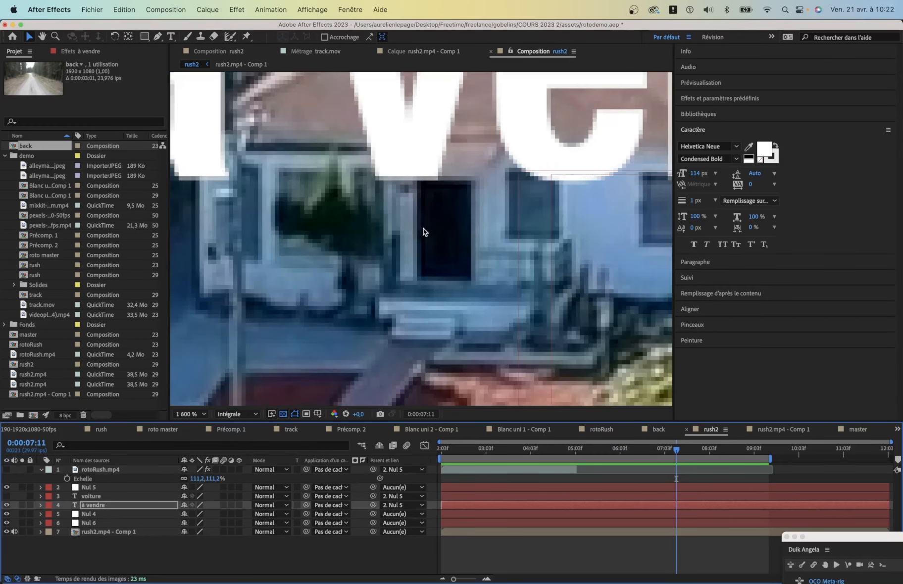
{"action": "scroll", "coordinate": [429, 241], "scroll_direction": "down", "scroll_amount": 1}
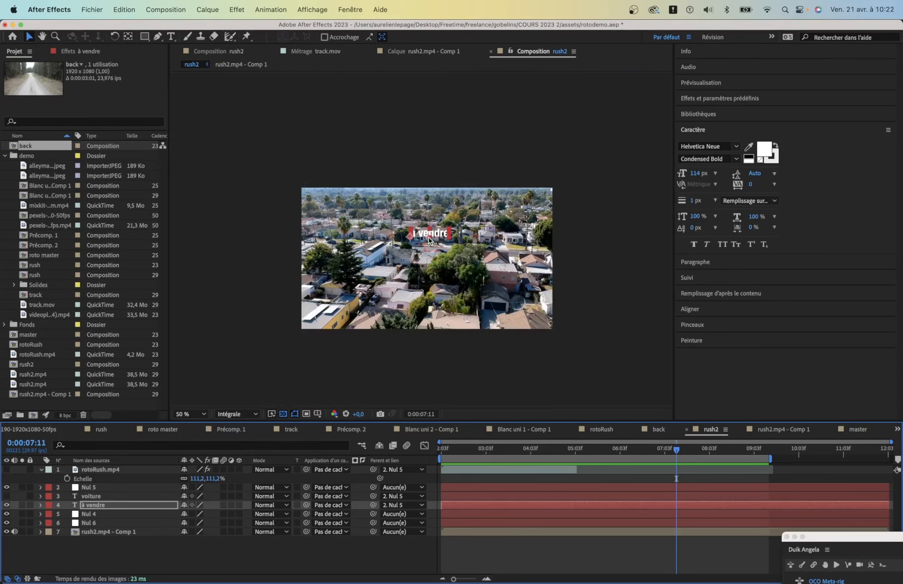
{"action": "scroll", "coordinate": [430, 243], "scroll_direction": "up", "scroll_amount": 1}
{"action": "left_click", "coordinate": [195, 411]}
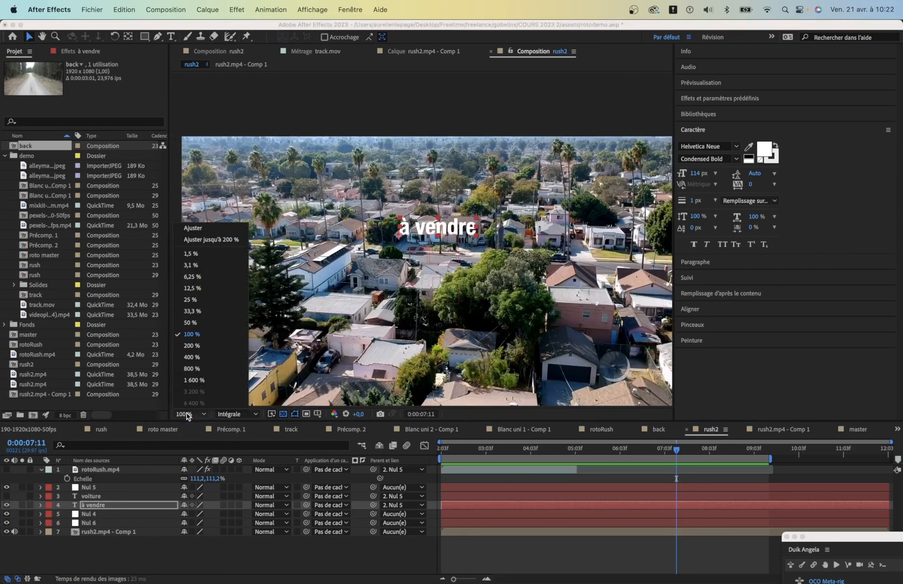
{"action": "left_click", "coordinate": [201, 241]}
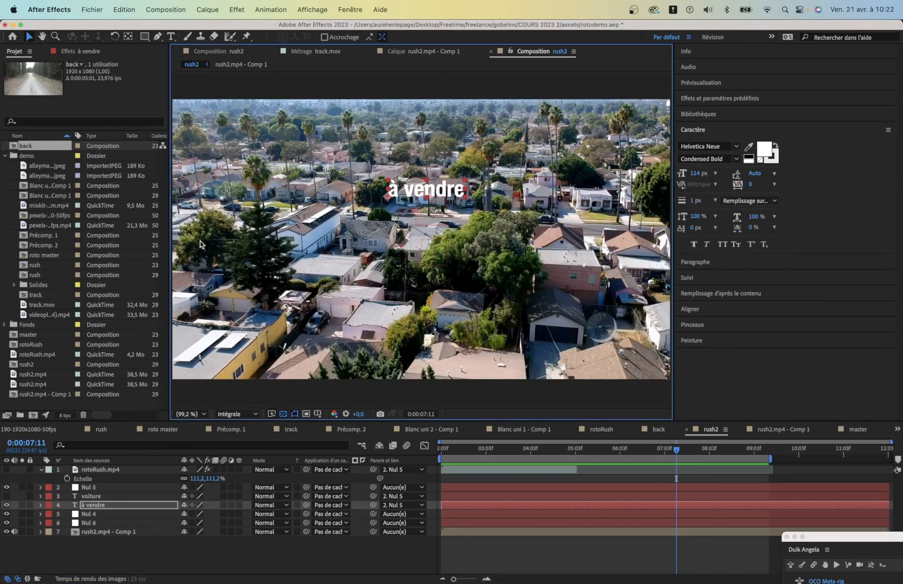
{"action": "left_click", "coordinate": [141, 550]}
{"action": "left_click", "coordinate": [115, 523]}
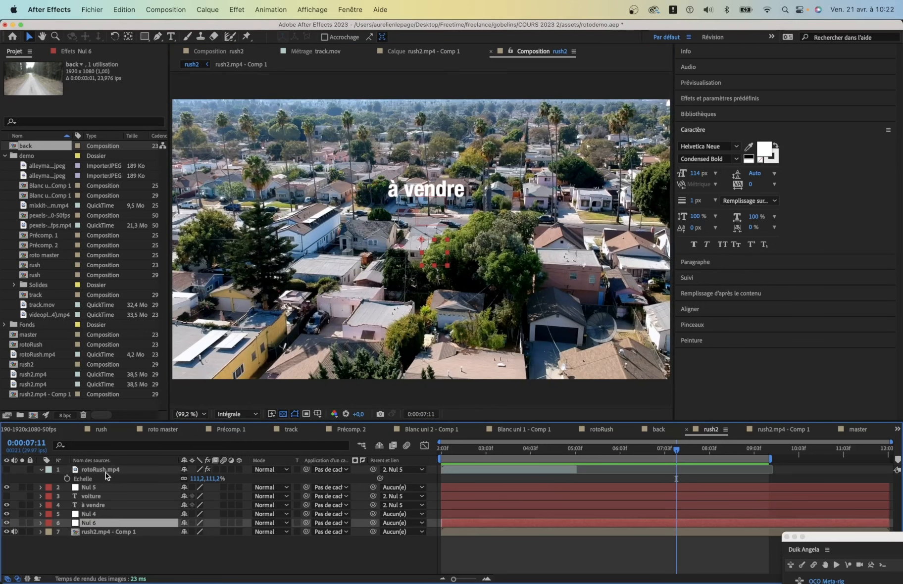
{"action": "left_click", "coordinate": [118, 469], "text": "shift"}
{"action": "key", "text": "Delete"}
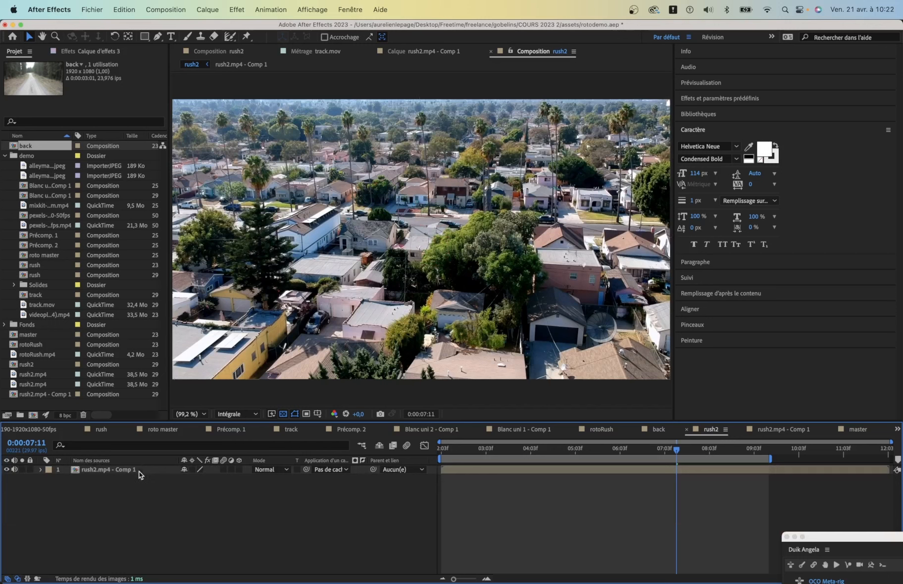
Close the floating Duik Angela panel and return to the start of rush2 with rush2.mp4 - Comp 1 selected
{"action": "left_click", "coordinate": [139, 474]}
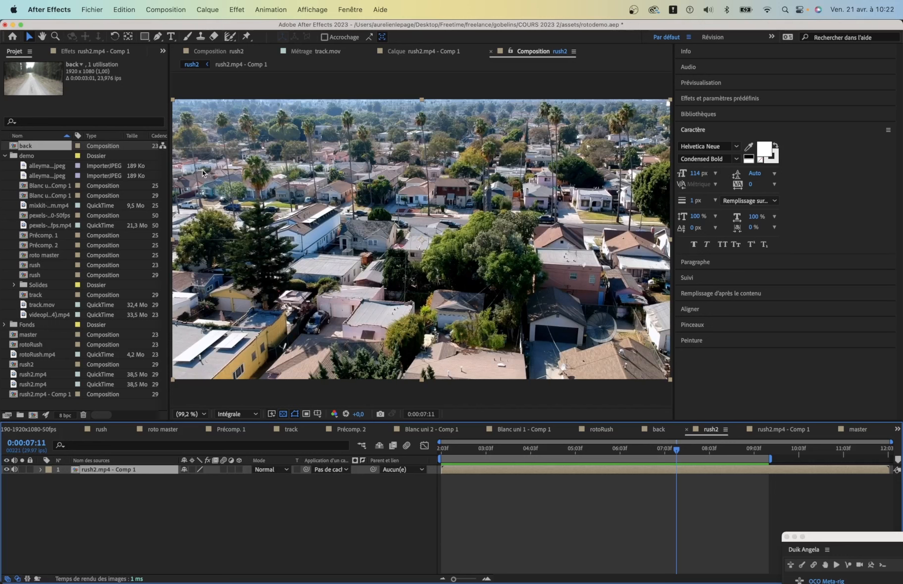
{"action": "left_click", "coordinate": [787, 538]}
{"action": "key", "text": "Home"}
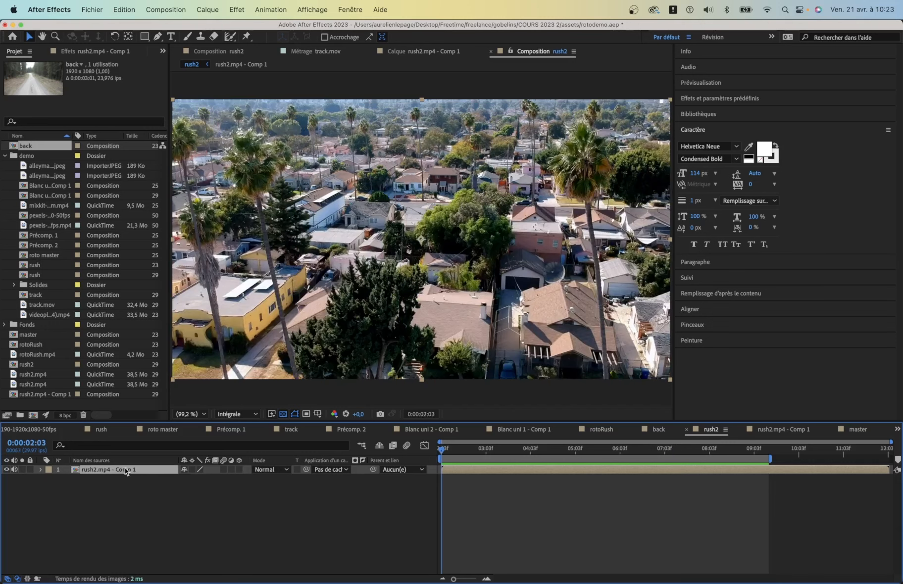
Review the keyframed tracking data of rush2.mp4 - Comp 1, and run the 3D camera tracker on that layer
{"action": "left_click", "coordinate": [714, 280]}
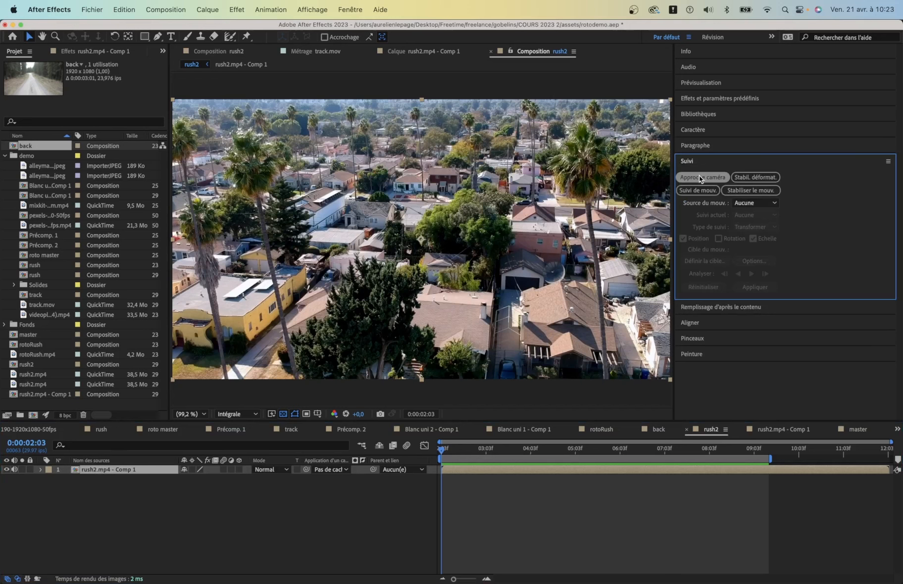
{"action": "left_click", "coordinate": [168, 503]}
{"action": "left_click", "coordinate": [123, 472]}
{"action": "key", "text": "u"}
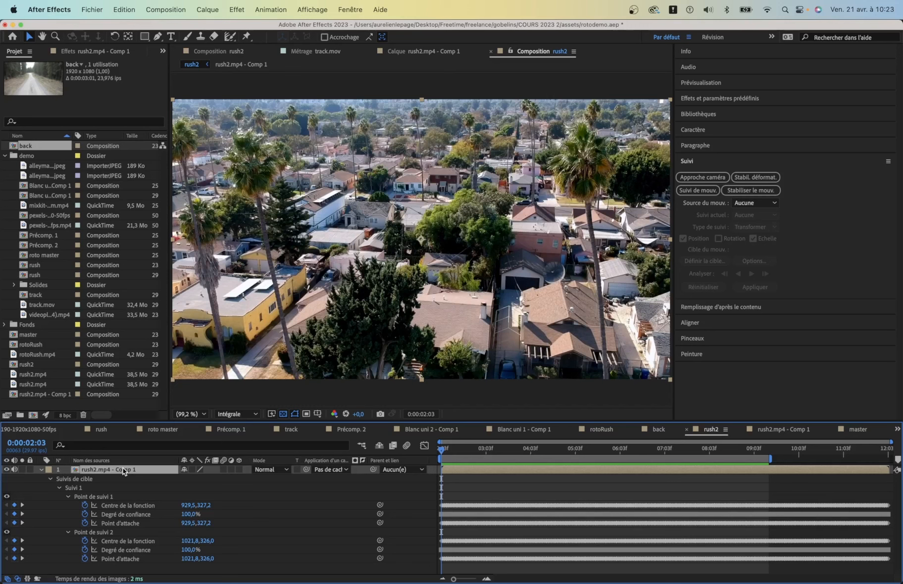
{"action": "left_click", "coordinate": [43, 470]}
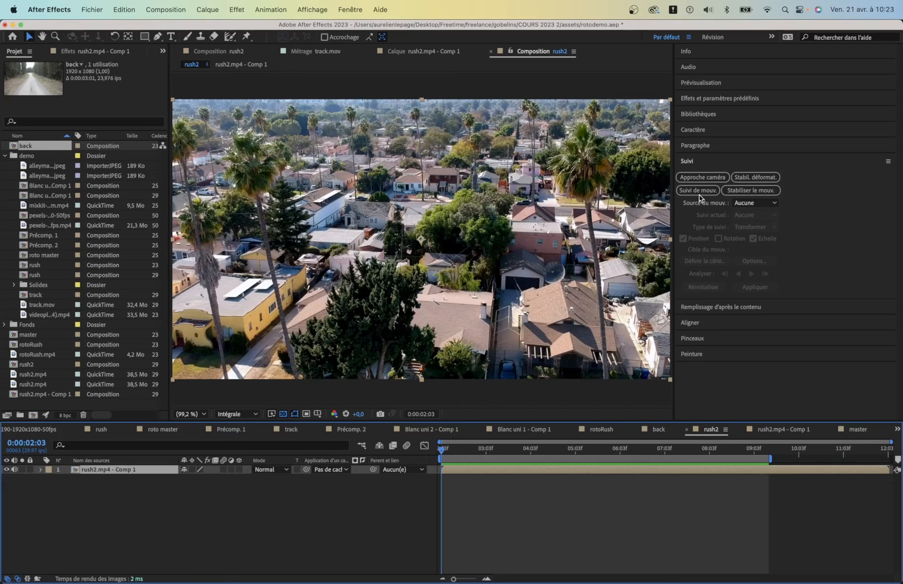
{"action": "left_click", "coordinate": [701, 179]}
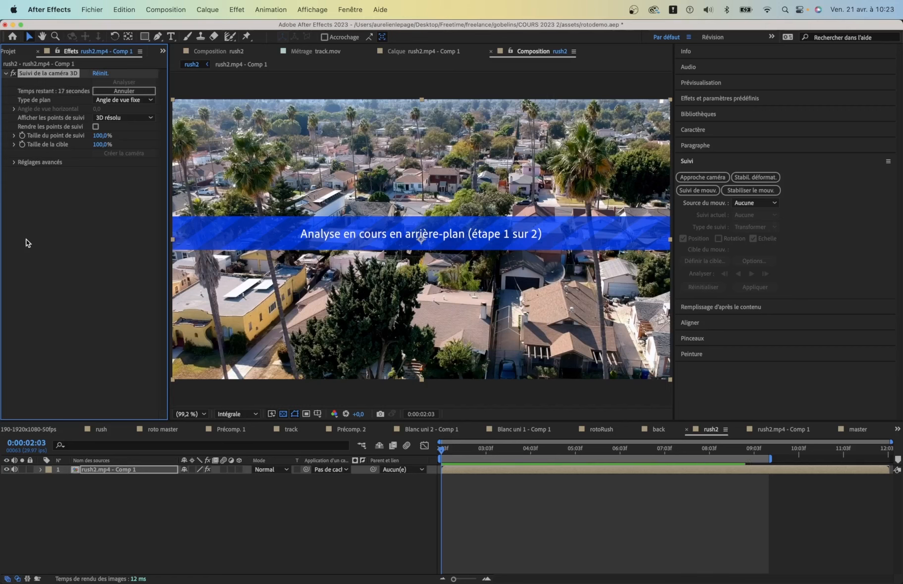
Examine the 3D camera tracker's advanced settings, its solve methods and its shot type options
{"action": "left_click", "coordinate": [37, 164]}
{"action": "left_click", "coordinate": [113, 171]}
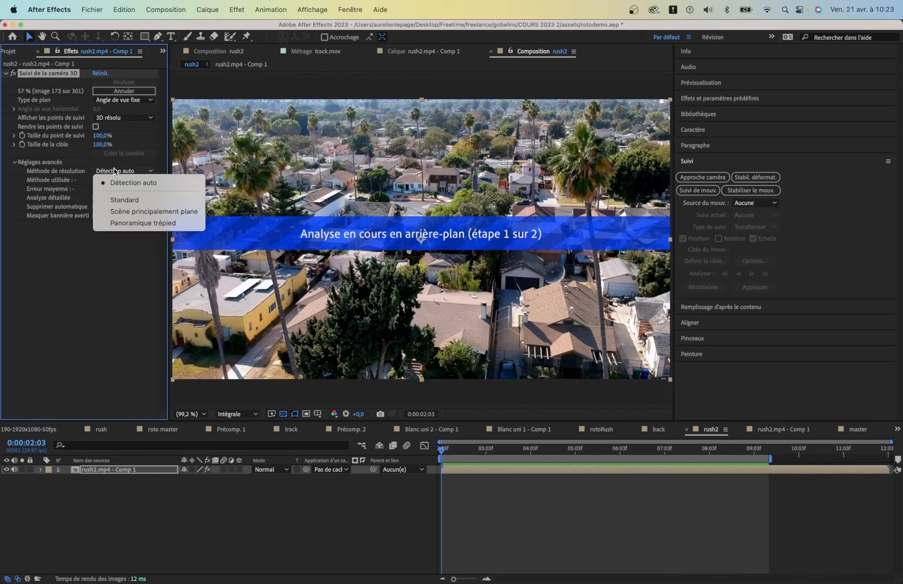
{"action": "left_click", "coordinate": [113, 104]}
{"action": "left_click", "coordinate": [119, 99]}
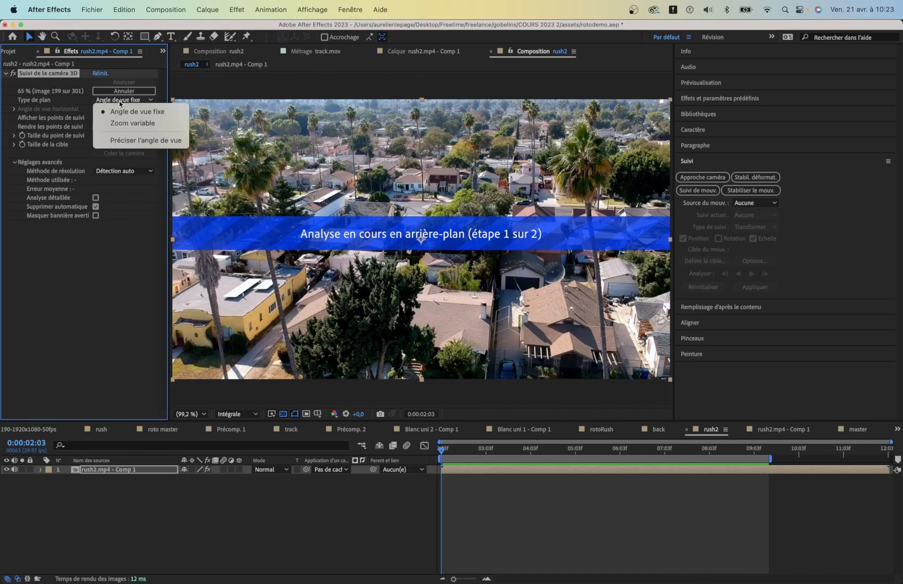
{"action": "left_click", "coordinate": [118, 190]}
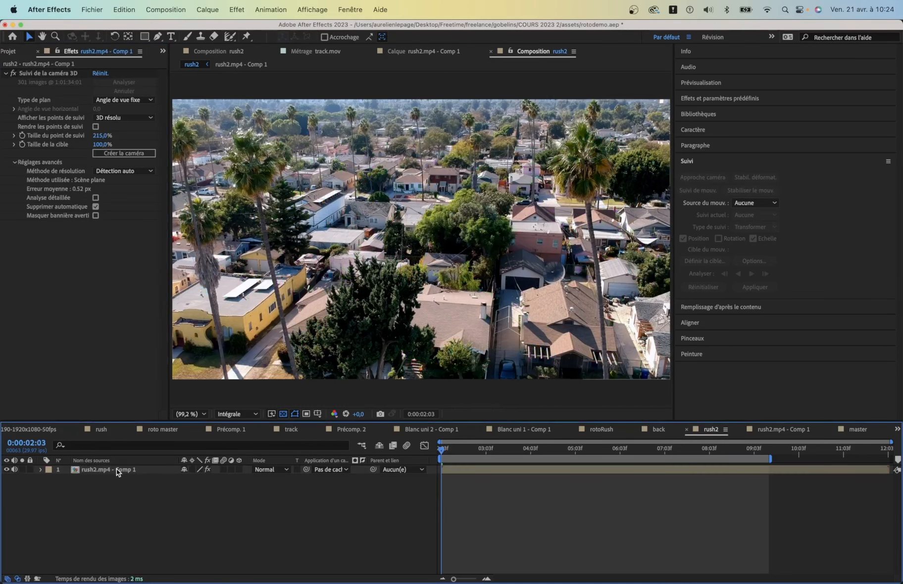
Show the track points of rush2.mp4 - Comp 1, with track point size 246% and target size 58%
{"action": "left_click", "coordinate": [116, 469]}
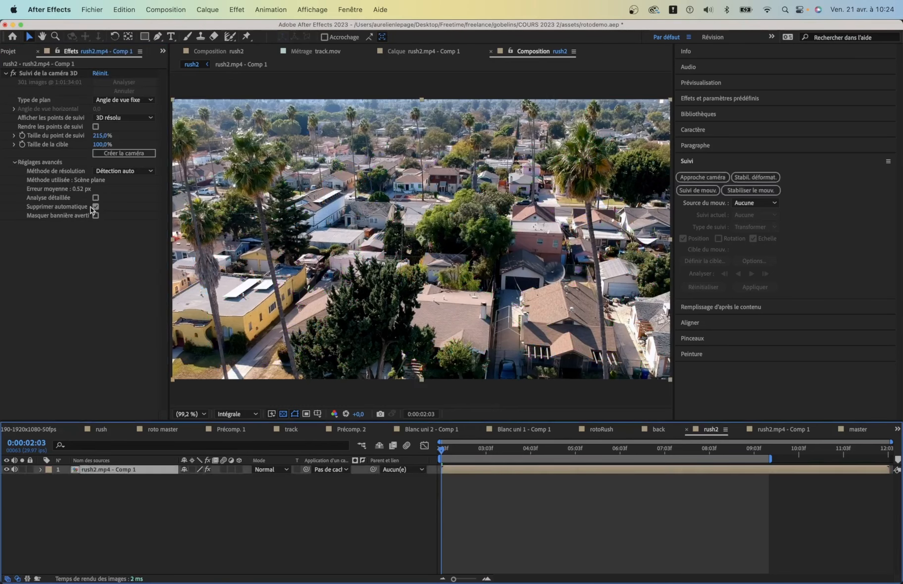
{"action": "left_click", "coordinate": [46, 74]}
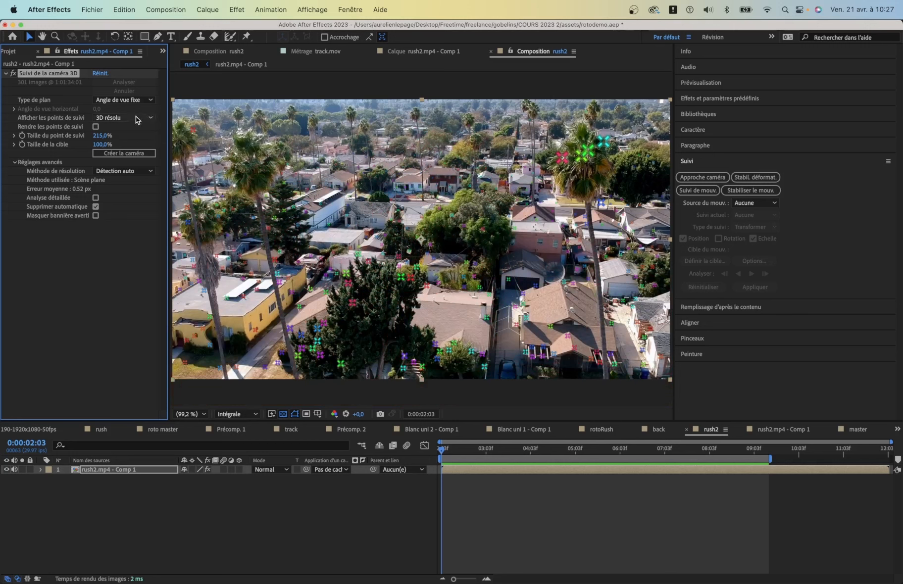
{"action": "left_click_drag", "start_coordinate": [110, 136], "coordinate": [121, 136]}
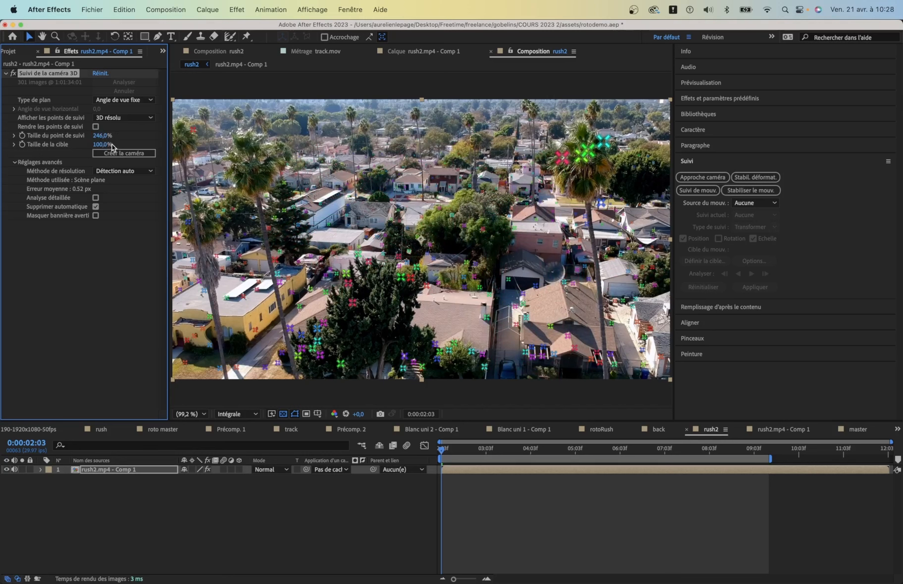
{"action": "left_click_drag", "start_coordinate": [101, 144], "coordinate": [80, 144]}
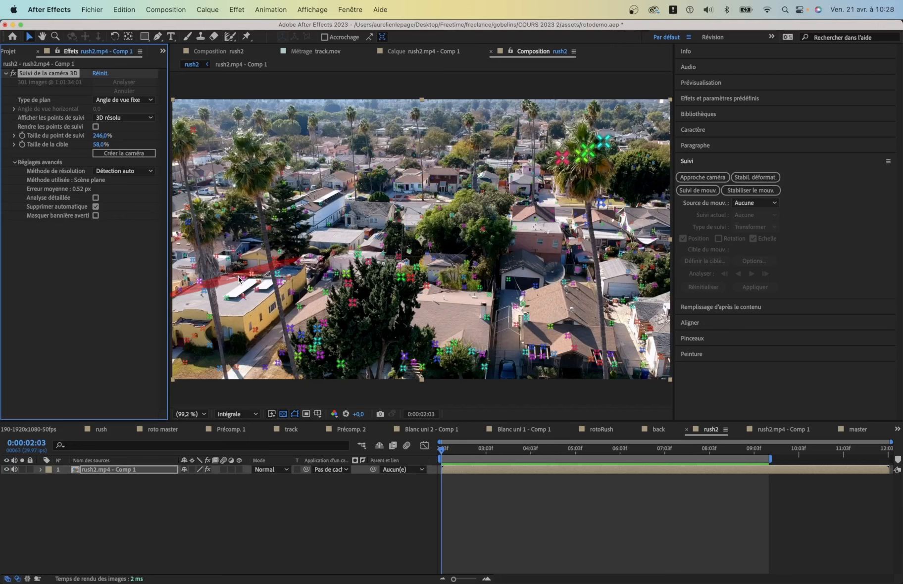
Select four track points around the solar panels on the yellow house's roof
{"action": "key", "text": "slash"}
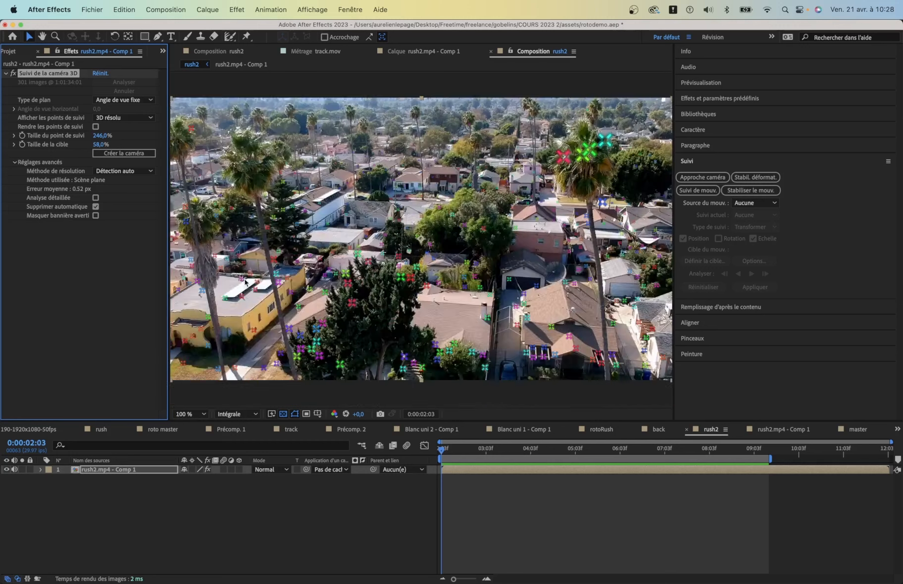
{"action": "scroll", "coordinate": [309, 264], "scroll_direction": "down", "scroll_amount": 1}
{"action": "scroll", "coordinate": [321, 261], "scroll_direction": "up", "scroll_amount": 1}
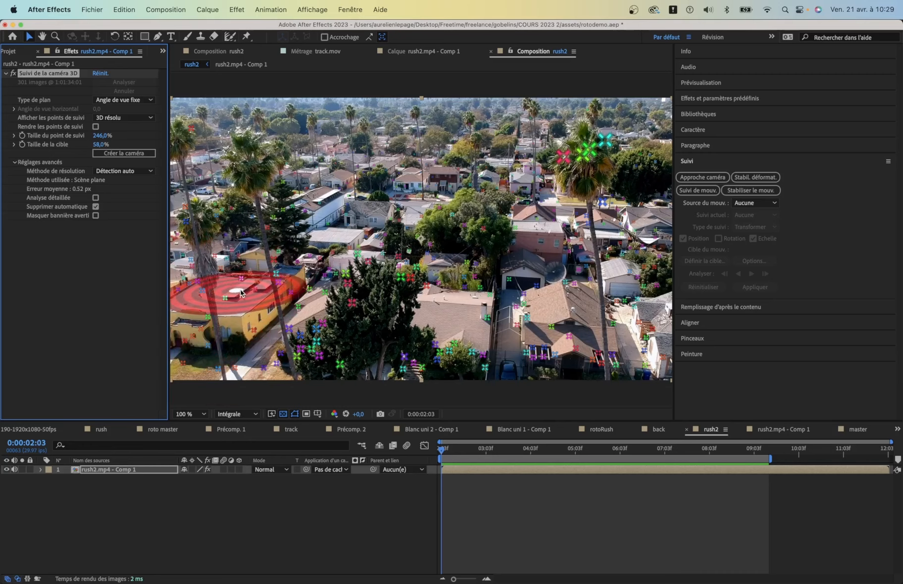
{"action": "scroll", "coordinate": [254, 292], "scroll_direction": "up", "scroll_amount": 2}
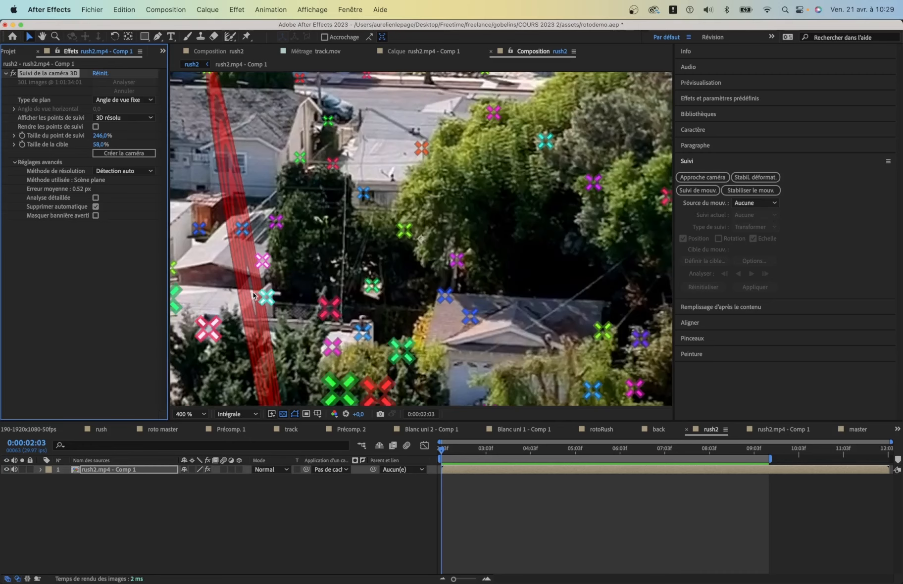
{"action": "key", "text": "space"}
{"action": "left_click_drag", "start_coordinate": [296, 288], "coordinate": [743, 268]}
{"action": "left_click_drag", "start_coordinate": [223, 263], "coordinate": [693, 262]}
{"action": "left_click_drag", "start_coordinate": [461, 267], "coordinate": [343, 187]}
{"action": "left_click", "coordinate": [373, 163]}
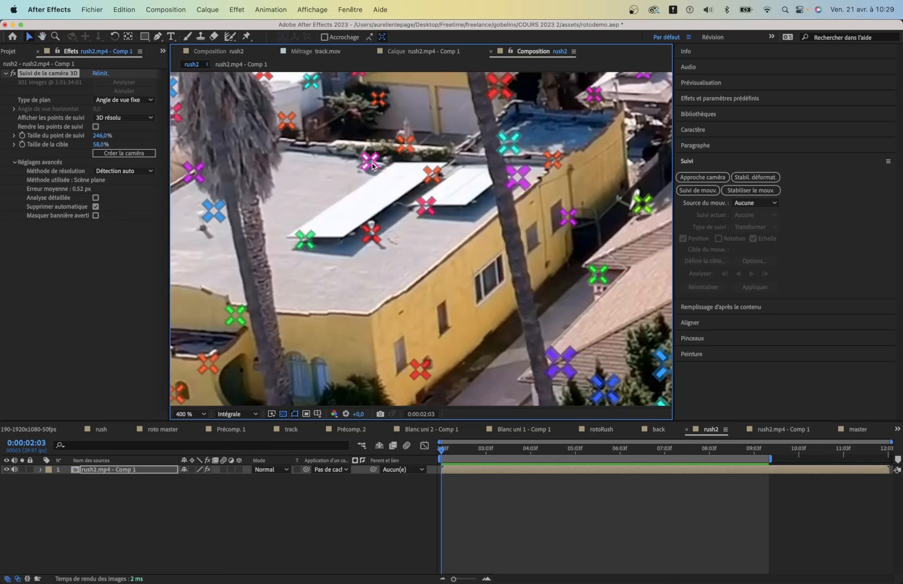
{"action": "left_click", "coordinate": [426, 204], "text": "shift"}
{"action": "left_click", "coordinate": [371, 233], "text": "shift"}
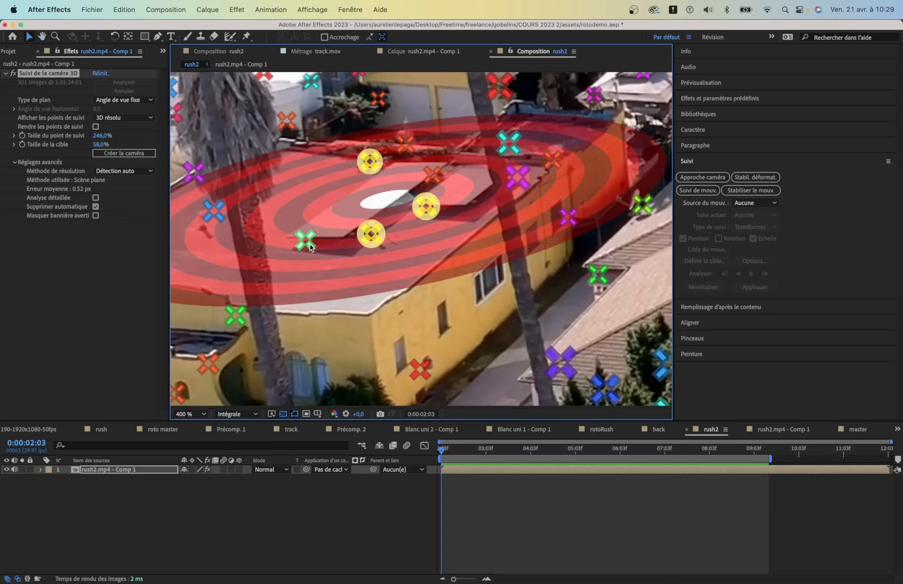
{"action": "left_click", "coordinate": [305, 240], "text": "shift"}
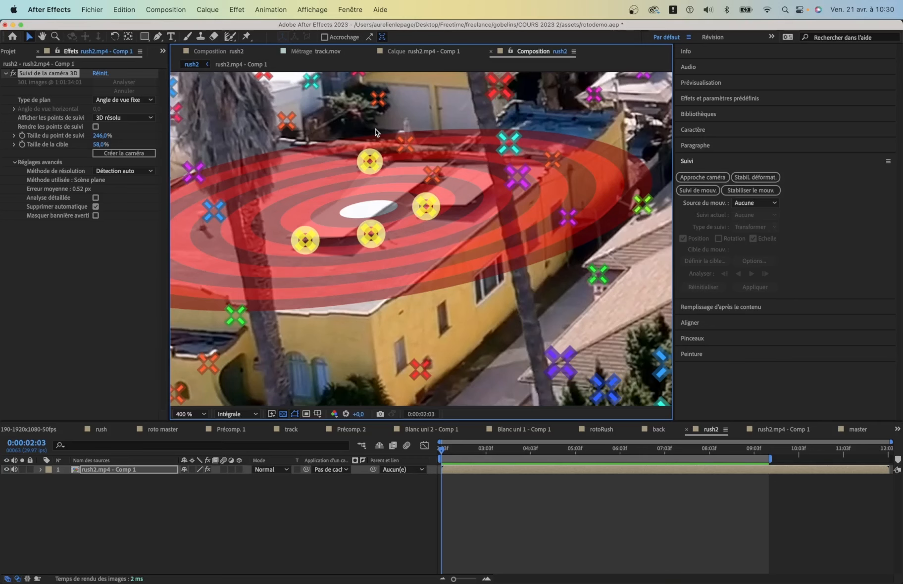
Fit the whole frame in the viewer and move to 0:00:06:05, checking the yellow roof's track points at 0:00:05:20 on the way
{"action": "scroll", "coordinate": [376, 129], "scroll_direction": "down", "scroll_amount": 4}
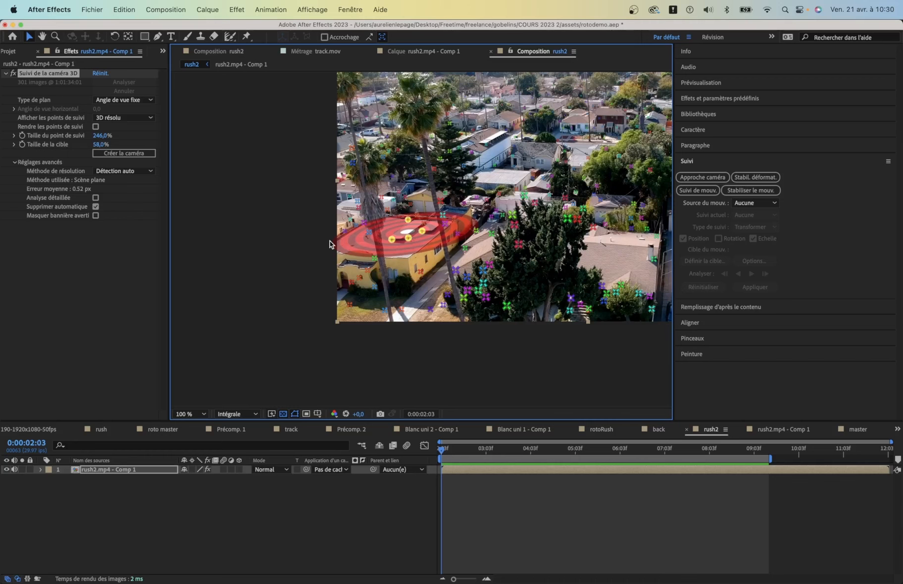
{"action": "left_click_drag", "start_coordinate": [468, 450], "coordinate": [585, 438]}
{"action": "key", "text": "Home"}
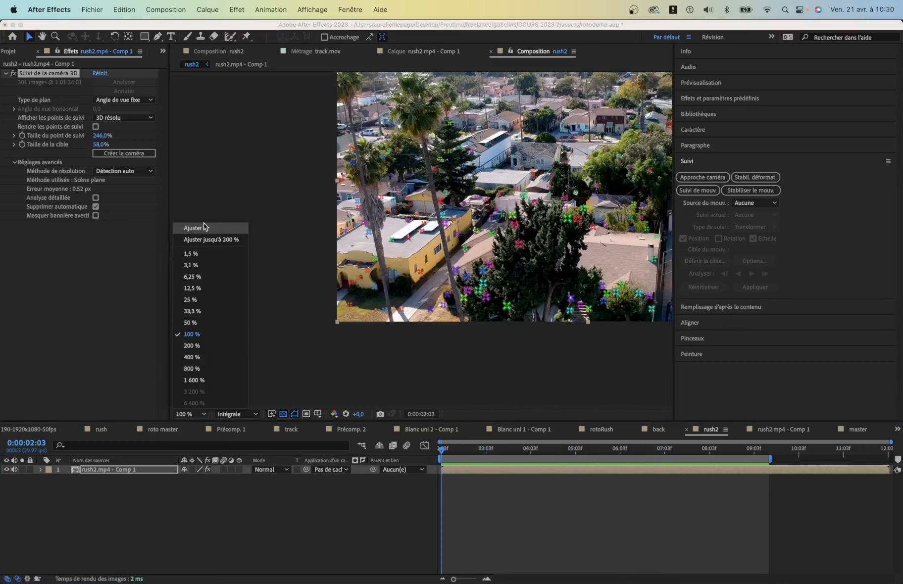
{"action": "left_click", "coordinate": [193, 228]}
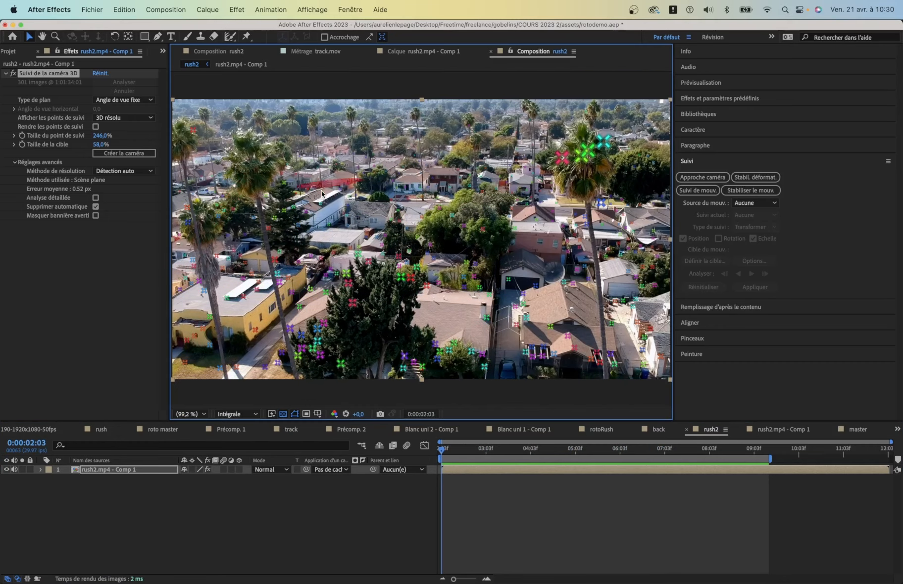
{"action": "left_click", "coordinate": [462, 451]}
{"action": "key", "text": "space"}
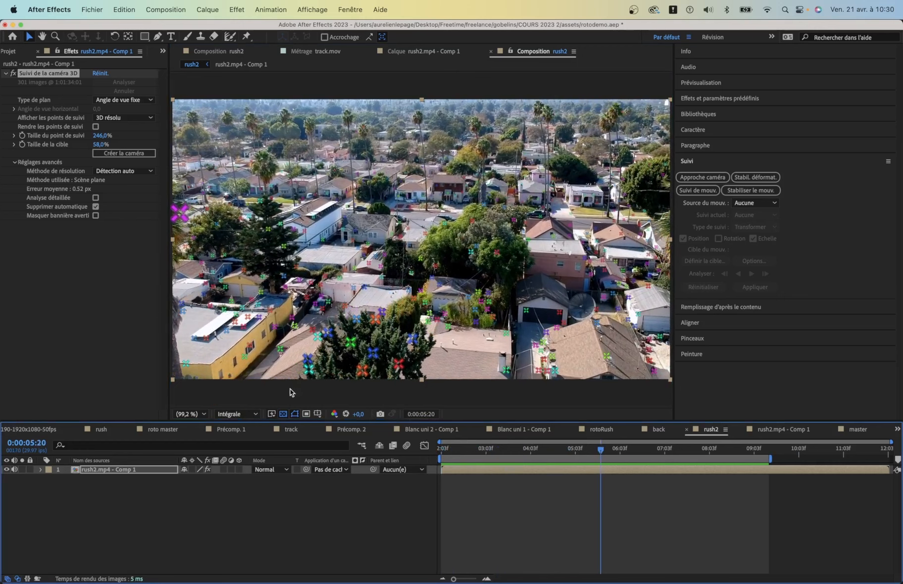
{"action": "left_click", "coordinate": [216, 327]}
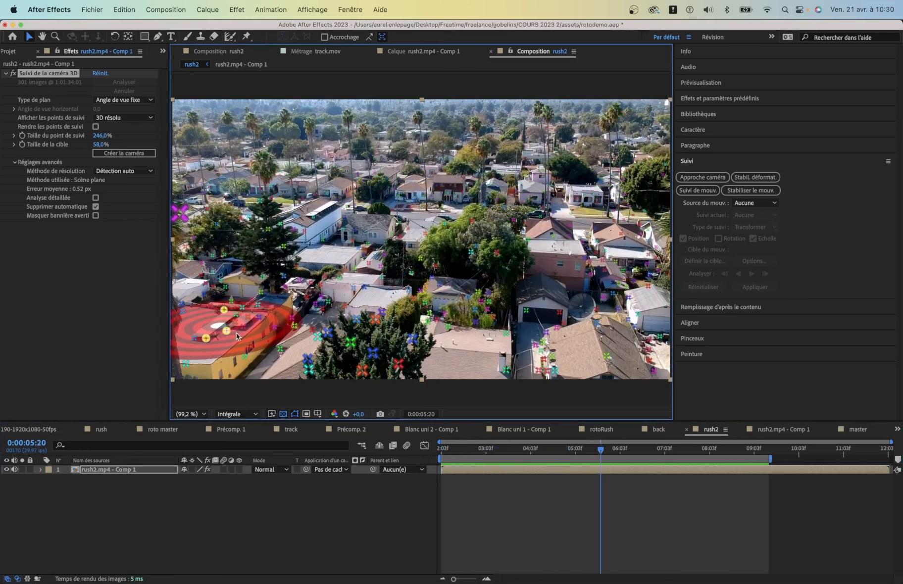
{"action": "left_click_drag", "start_coordinate": [589, 448], "coordinate": [622, 449]}
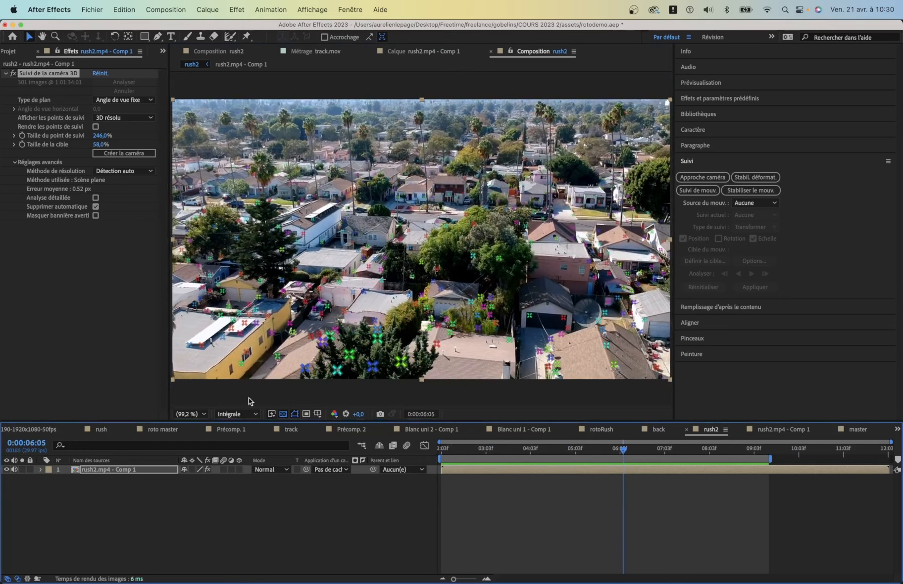
Try to select track points one by one across the yellow house's flat roof
{"action": "left_click", "coordinate": [208, 331]}
{"action": "left_click", "coordinate": [208, 352]}
{"action": "left_click", "coordinate": [202, 345]}
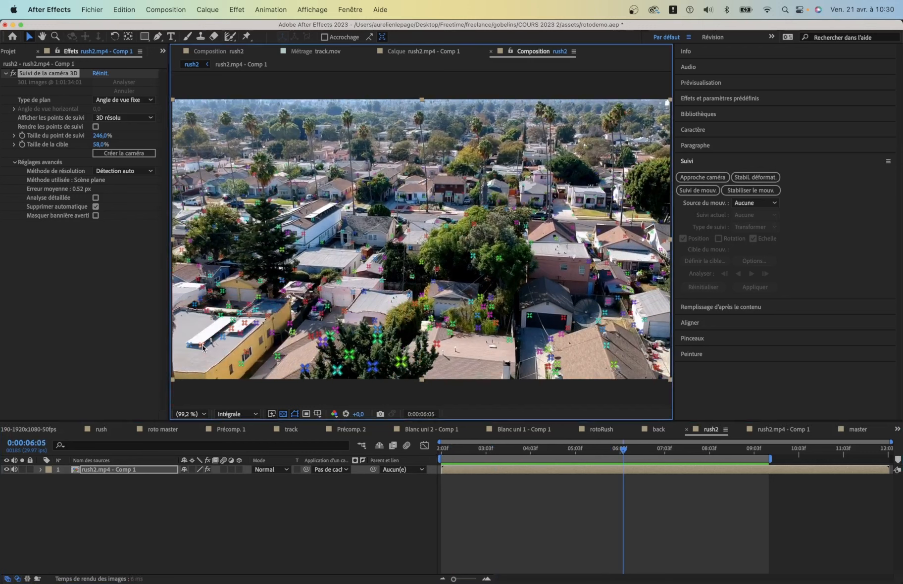
{"action": "left_click", "coordinate": [231, 329], "text": "shift"}
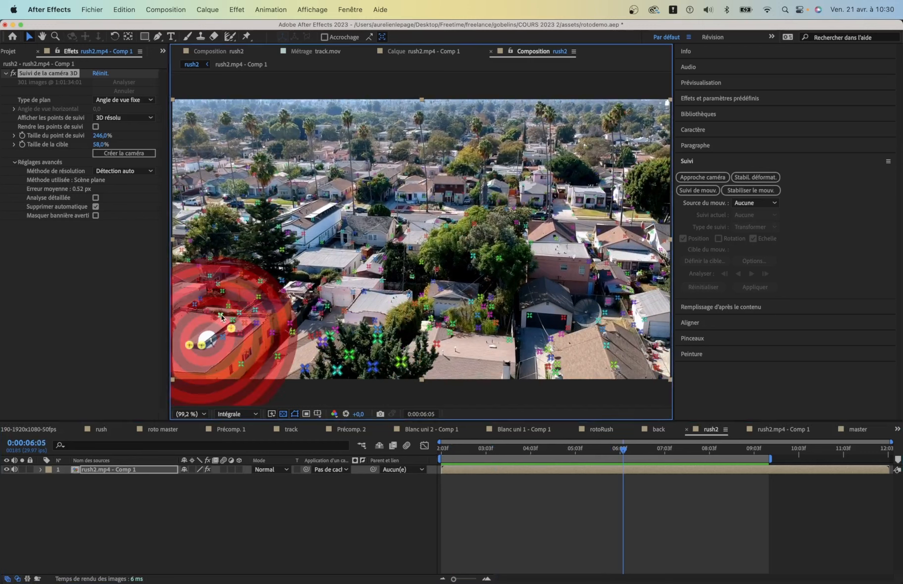
{"action": "left_click", "coordinate": [220, 317], "text": "shift"}
{"action": "left_click", "coordinate": [207, 310], "text": "shift"}
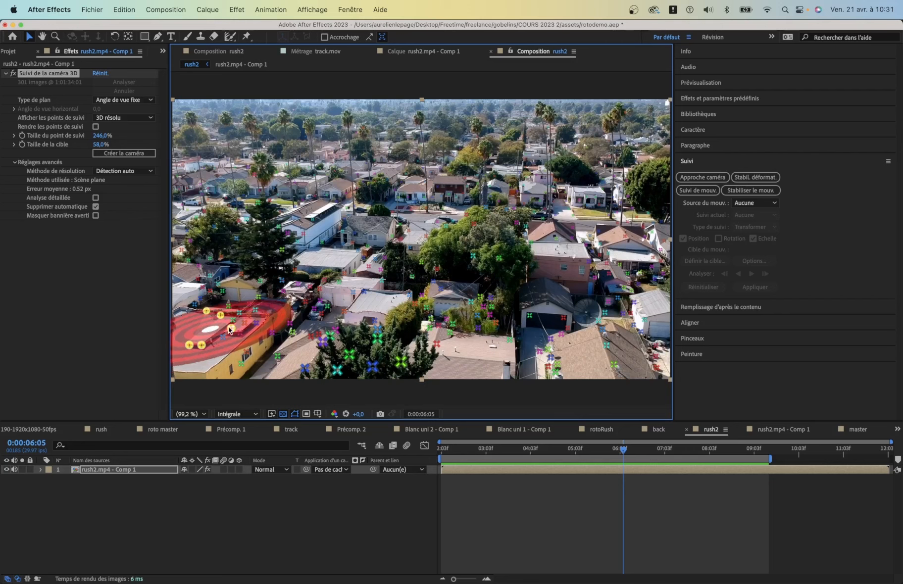
{"action": "left_click", "coordinate": [240, 333], "text": "shift"}
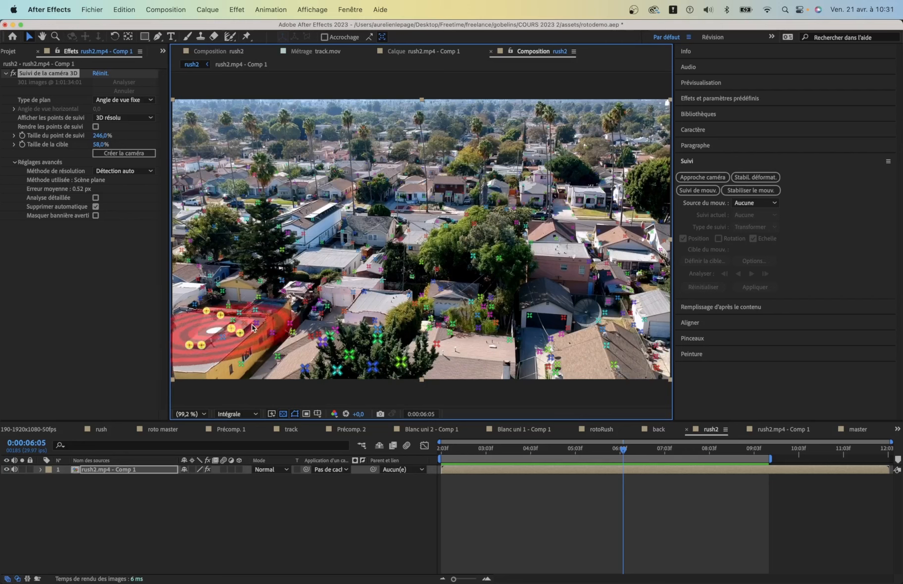
{"action": "left_click", "coordinate": [256, 324], "text": "shift"}
{"action": "left_click", "coordinate": [254, 328]}
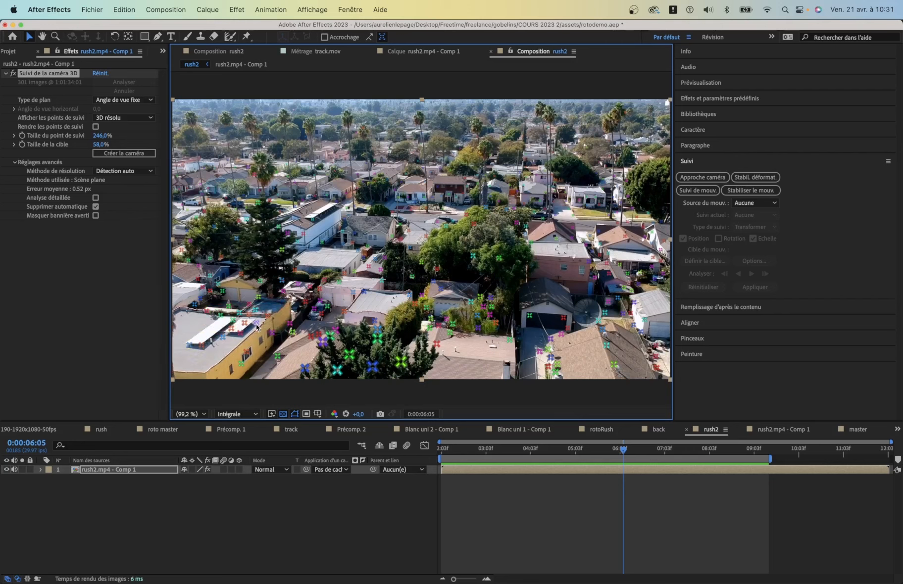
Select seven track points on the yellow house's roof and create a solid and camera from them
{"action": "left_click", "coordinate": [239, 333]}
{"action": "mouse_move", "coordinate": [184, 339]}
{"action": "left_mouse_down"}
{"action": "mouse_move", "coordinate": [194, 353]}
{"action": "mouse_move", "coordinate": [250, 361]}
{"action": "mouse_move", "coordinate": [194, 366]}
{"action": "left_mouse_up"}
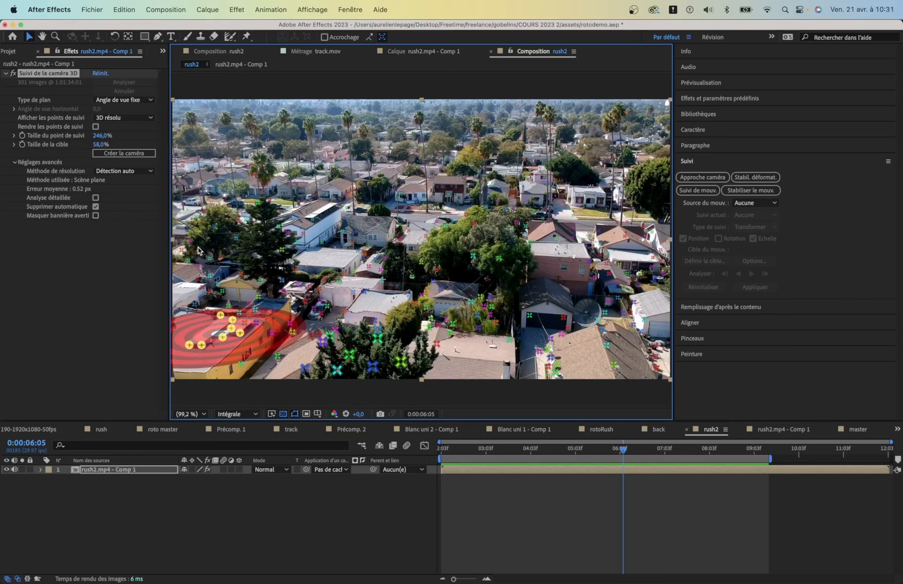
{"action": "right_click", "coordinate": [224, 333]}
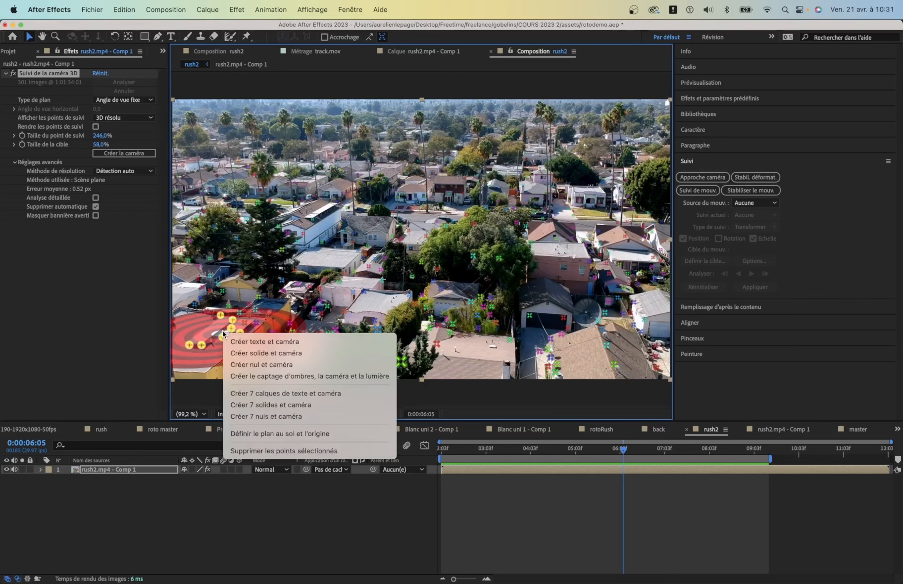
{"action": "left_click", "coordinate": [249, 354]}
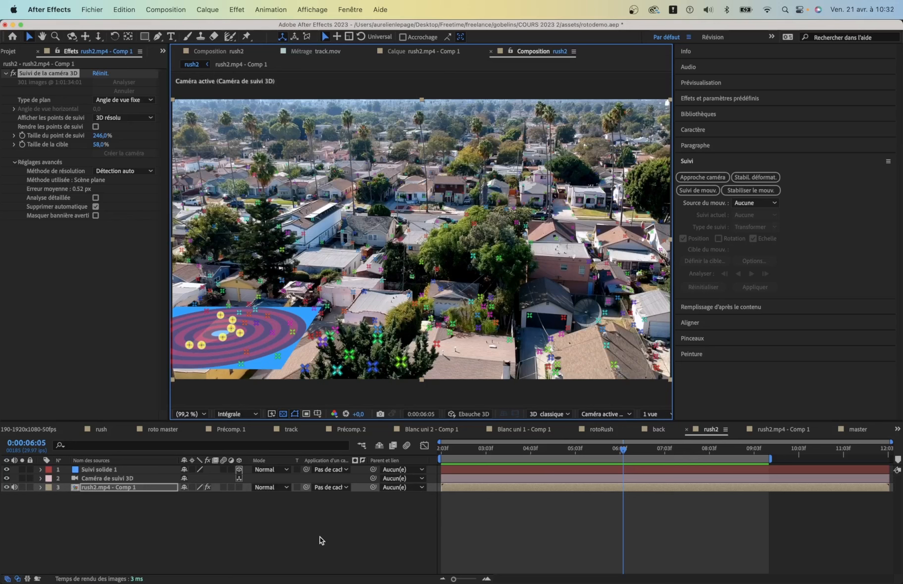
Preview the tracked solid over the footage from the start of rush2
{"action": "left_click", "coordinate": [199, 540]}
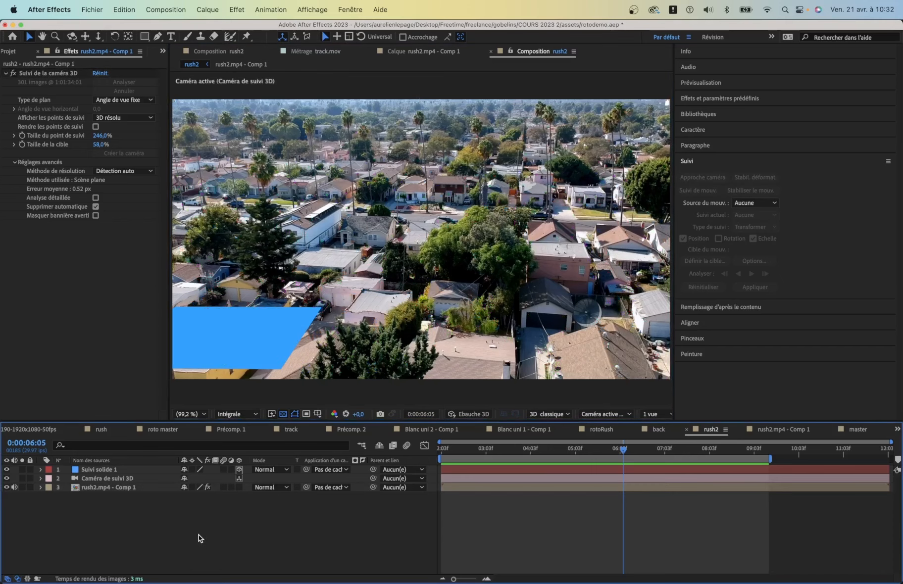
{"action": "left_click_drag", "start_coordinate": [490, 449], "coordinate": [427, 465]}
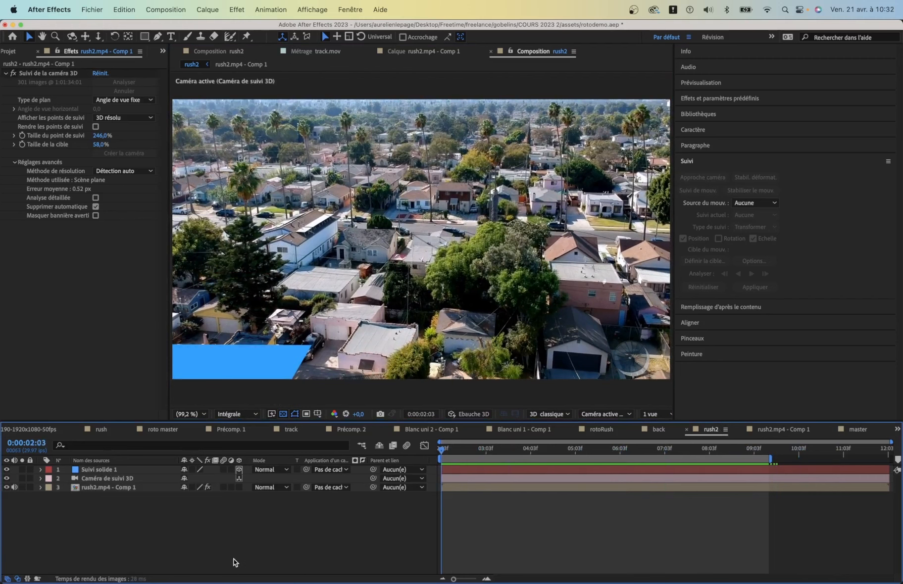
{"action": "key", "text": "space"}
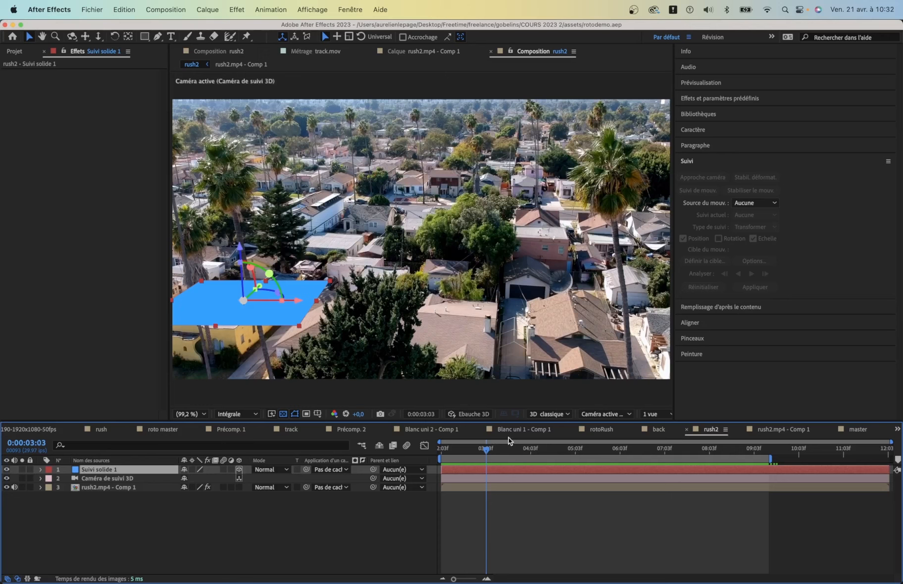
Scale Suivi solide 1 down to 37% and shift it along its X axis on the yellow house's roof
{"action": "key", "text": "s"}
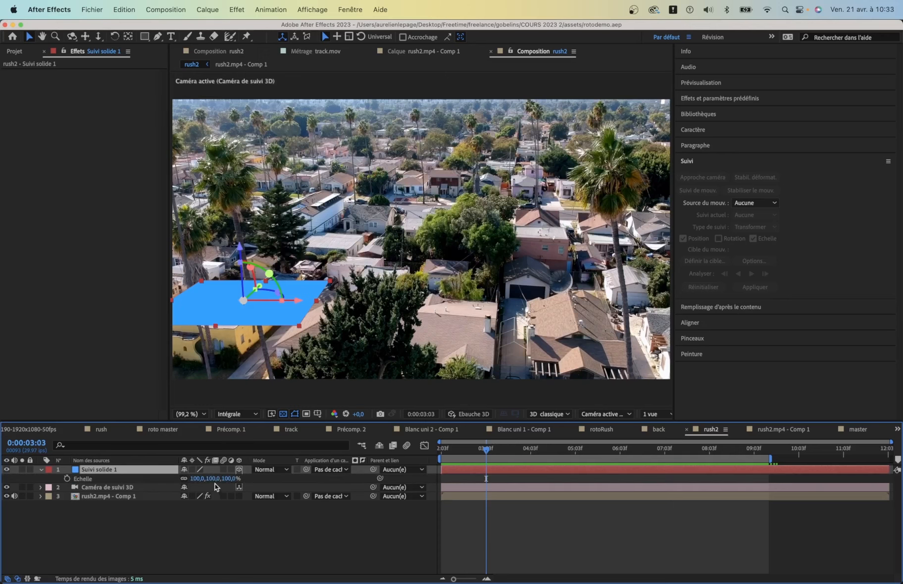
{"action": "left_click_drag", "start_coordinate": [195, 479], "coordinate": [164, 479]}
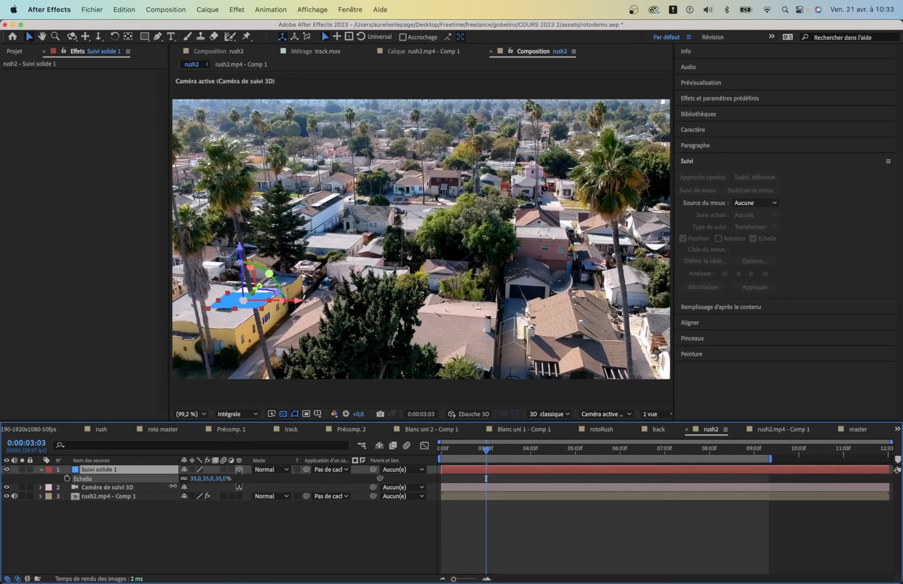
{"action": "left_click_drag", "start_coordinate": [294, 304], "coordinate": [268, 301]}
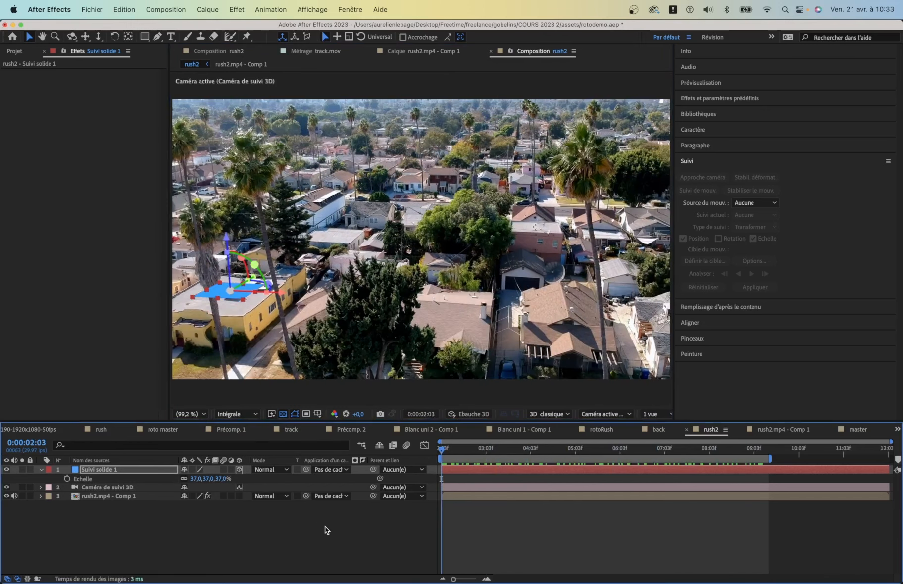
{"action": "left_click", "coordinate": [324, 525]}
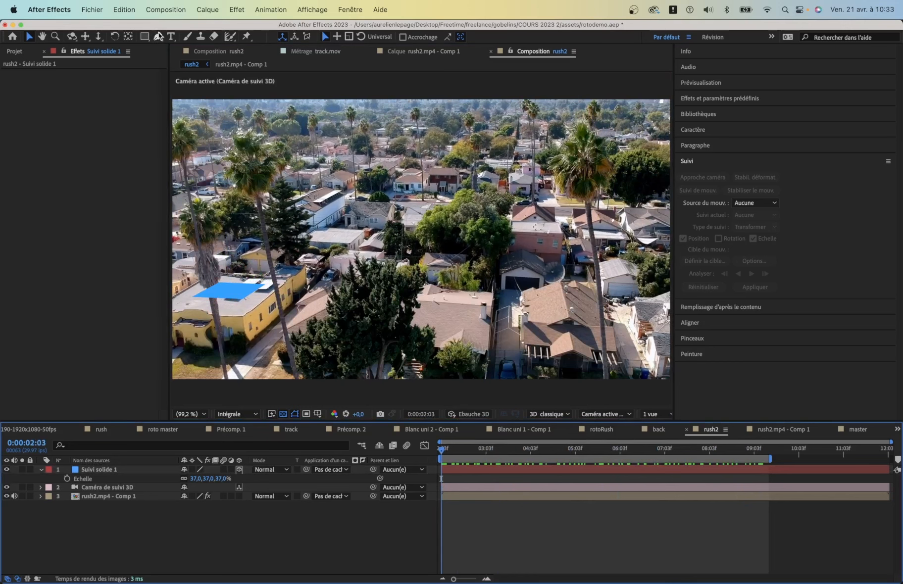
Look through the project's compositions and footage for an element to add to the tracked scene
{"action": "left_click", "coordinate": [12, 53]}
{"action": "left_click", "coordinate": [40, 195]}
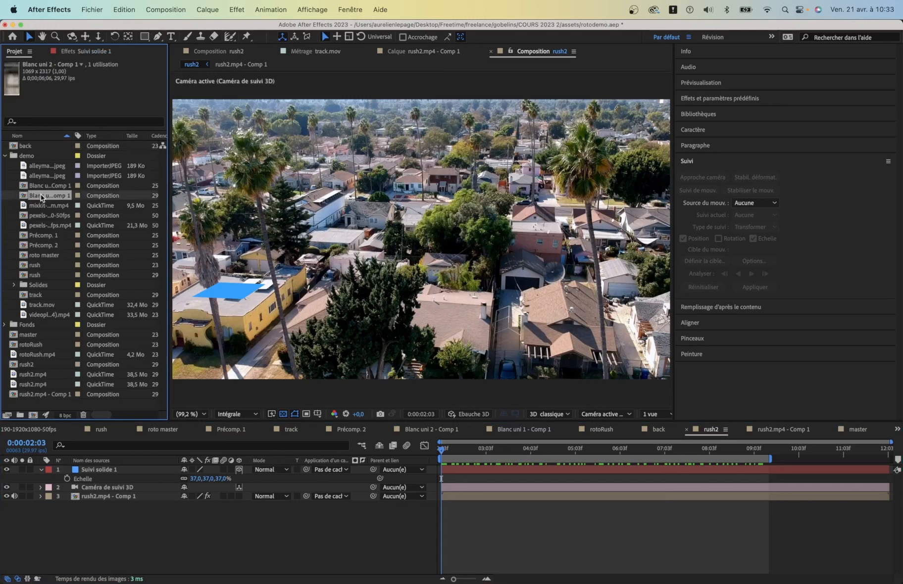
{"action": "left_click", "coordinate": [49, 237]}
{"action": "left_click", "coordinate": [30, 335]}
{"action": "left_click", "coordinate": [35, 345]}
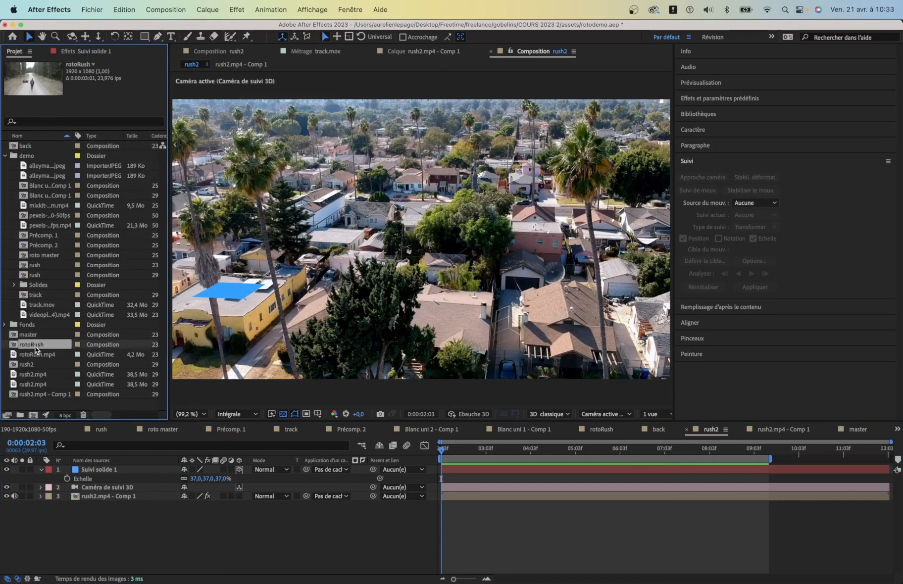
{"action": "left_click", "coordinate": [34, 336]}
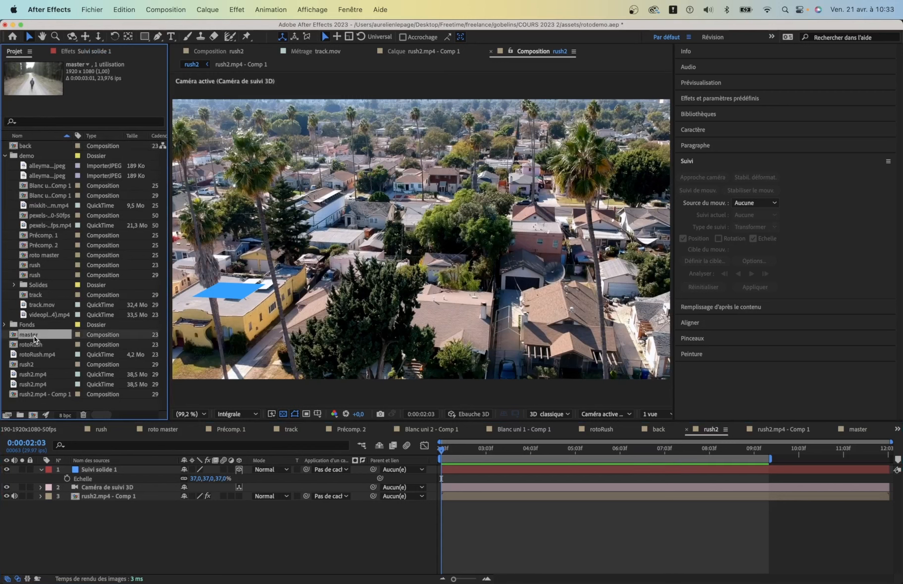
{"action": "left_click", "coordinate": [31, 366]}
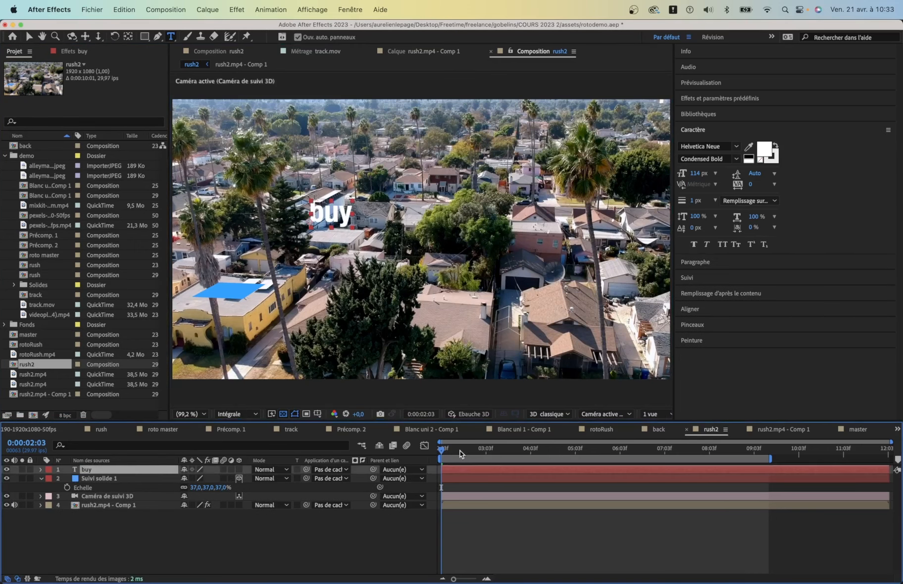
Parent the buy text layer to Suivi solide 1 and turn it into a 3D layer
{"action": "left_click_drag", "start_coordinate": [460, 452], "coordinate": [426, 433]}
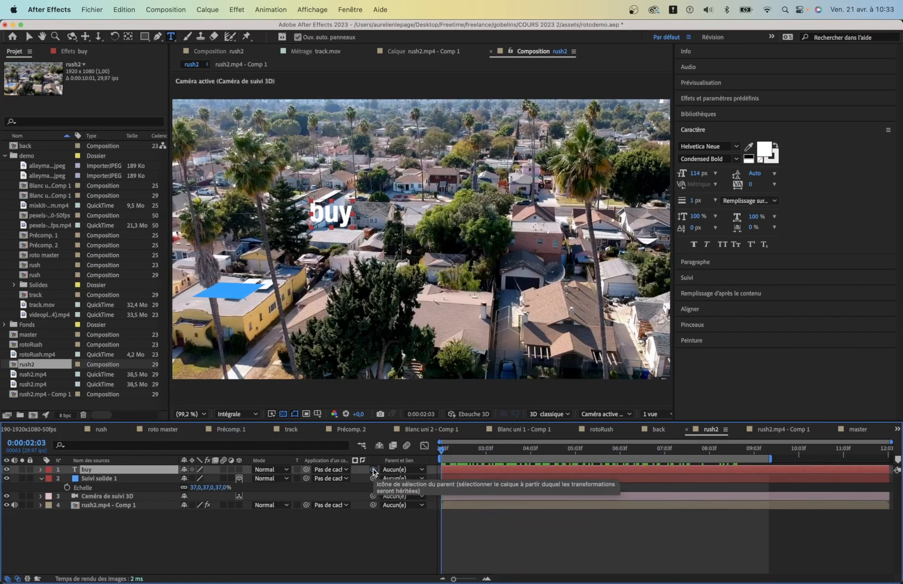
{"action": "left_click_drag", "start_coordinate": [373, 471], "coordinate": [102, 478]}
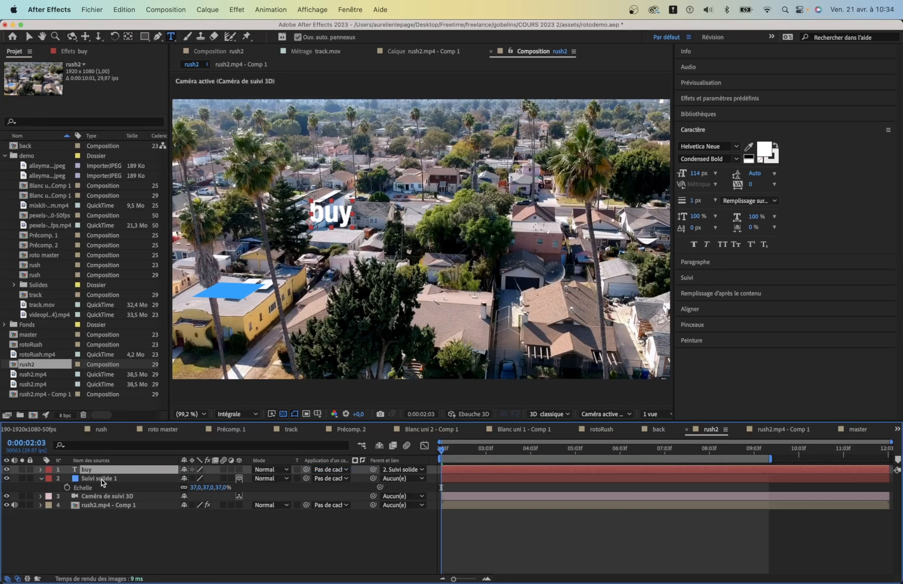
{"action": "left_click", "coordinate": [240, 470]}
{"action": "key", "text": "v"}
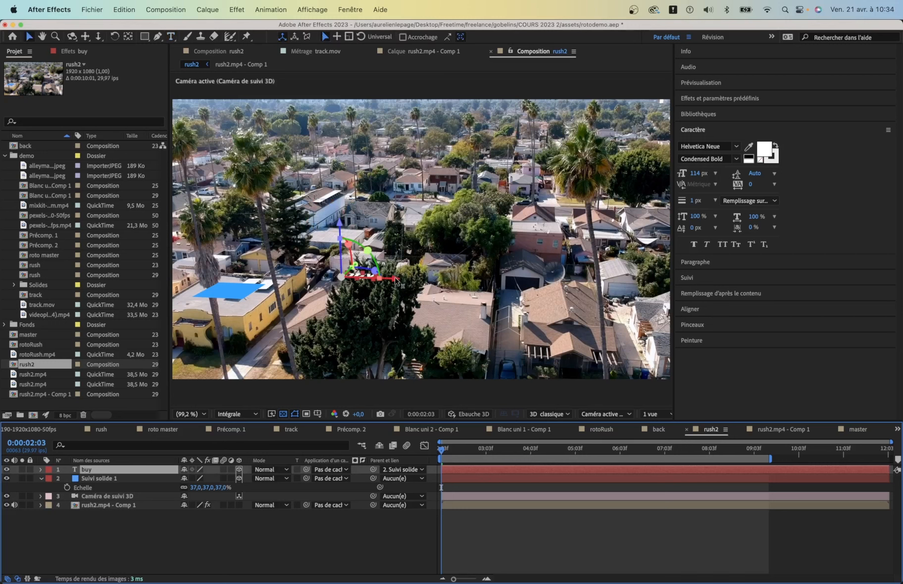
Move the buy text over the yellow house's roof, stand it upright above the blue solid and preview the shot
{"action": "left_click_drag", "start_coordinate": [394, 278], "coordinate": [194, 260]}
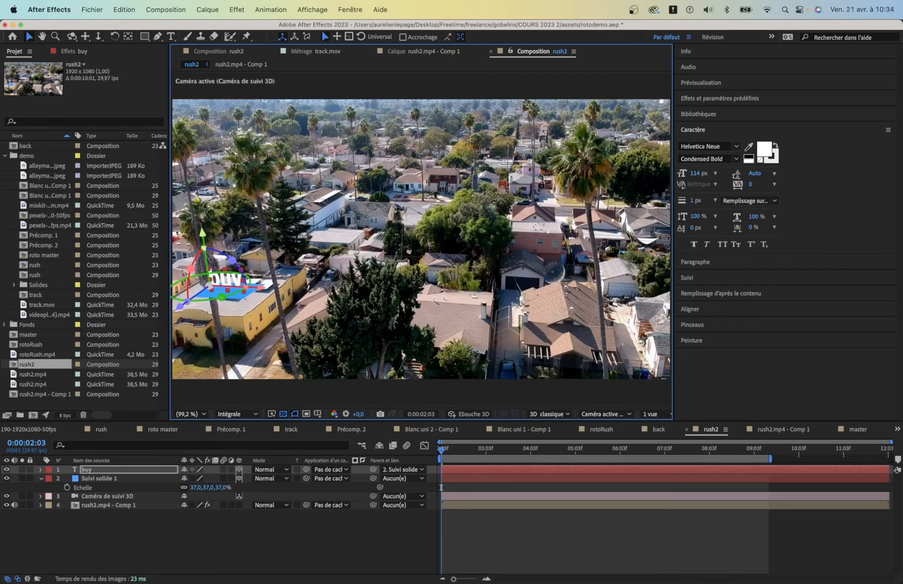
{"action": "left_click_drag", "start_coordinate": [221, 299], "coordinate": [237, 295]}
{"action": "left_click_drag", "start_coordinate": [203, 234], "coordinate": [205, 209]}
{"action": "left_click_drag", "start_coordinate": [468, 450], "coordinate": [337, 507]}
{"action": "left_click", "coordinate": [226, 563]}
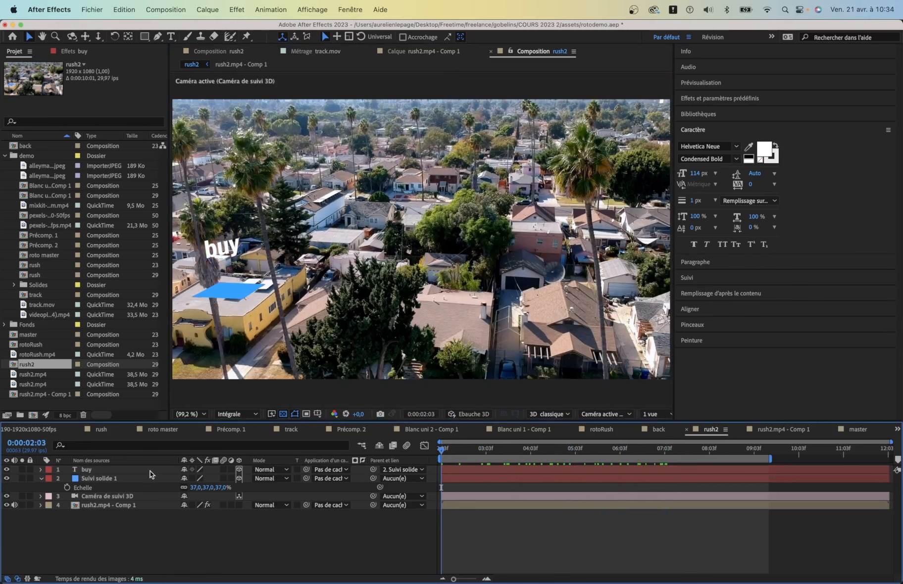
{"action": "key", "text": "space"}
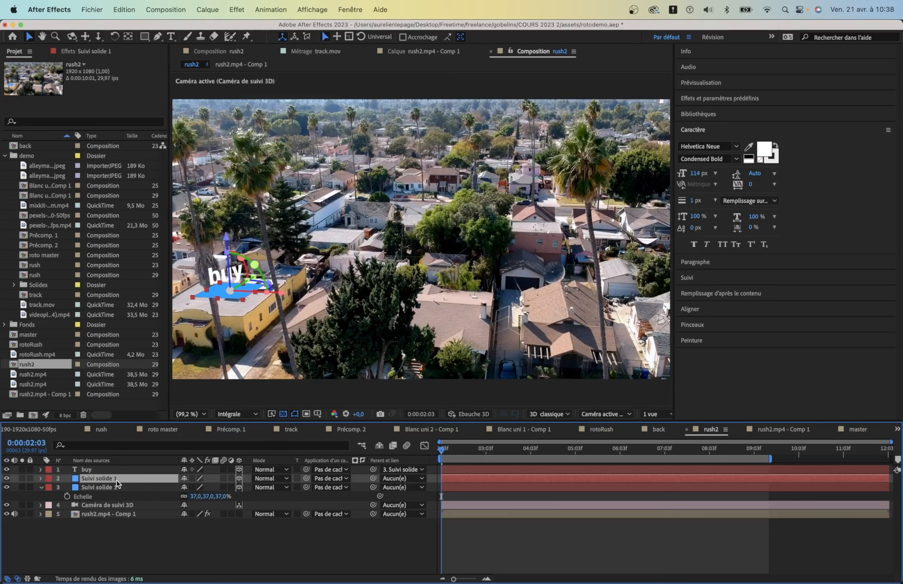
Precompose the upper Suivi solide 1 layer as Suivi solide 1 - Comp 1, leaving all attributes in rush2
{"action": "right_click", "coordinate": [116, 481]}
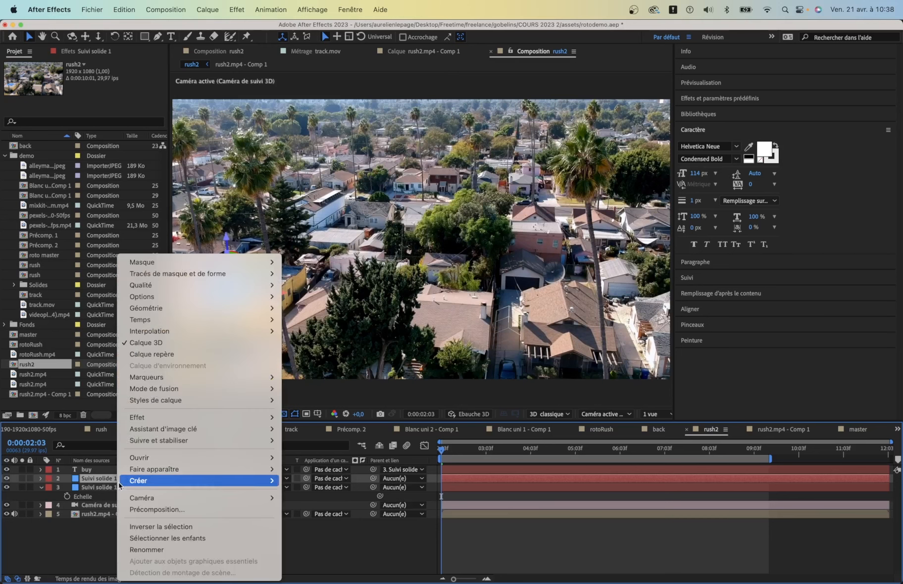
{"action": "left_click", "coordinate": [146, 510]}
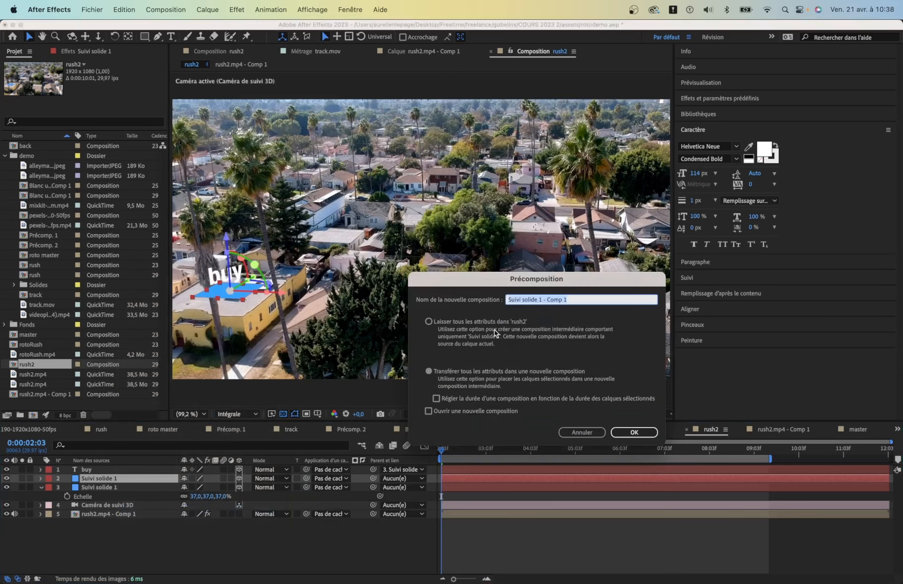
{"action": "left_click", "coordinate": [493, 324]}
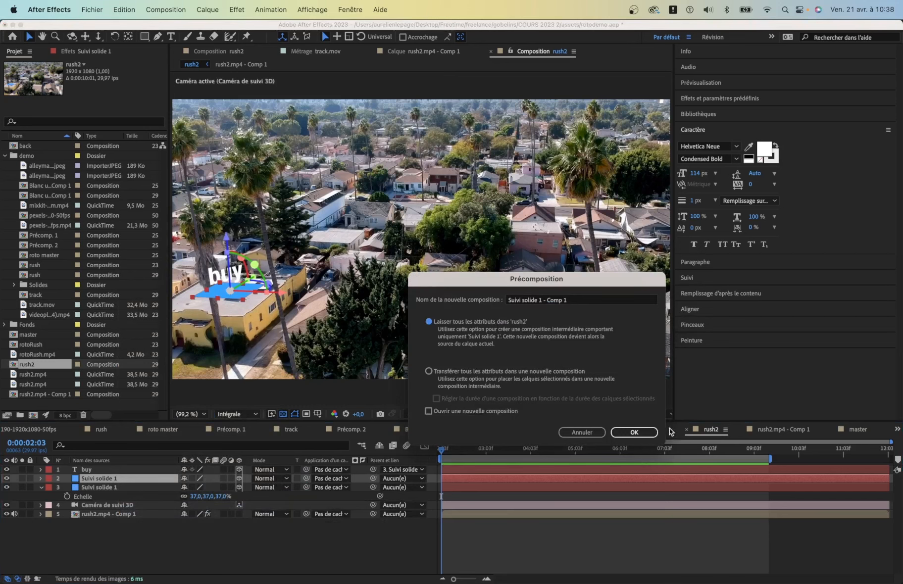
{"action": "left_click", "coordinate": [634, 432]}
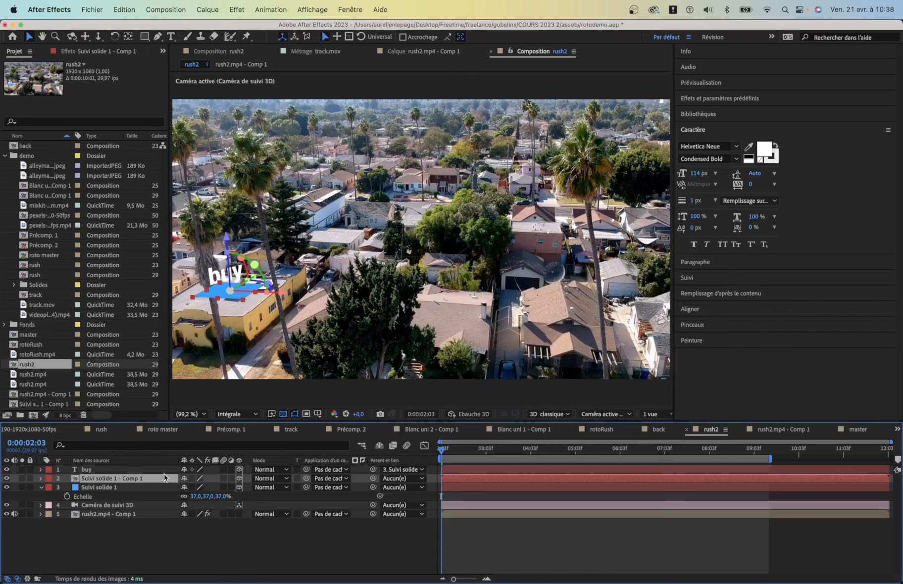
Add the text "hello" over the blue solid inside Suivi solide 1 - Comp 1
{"action": "double_click", "coordinate": [110, 478]}
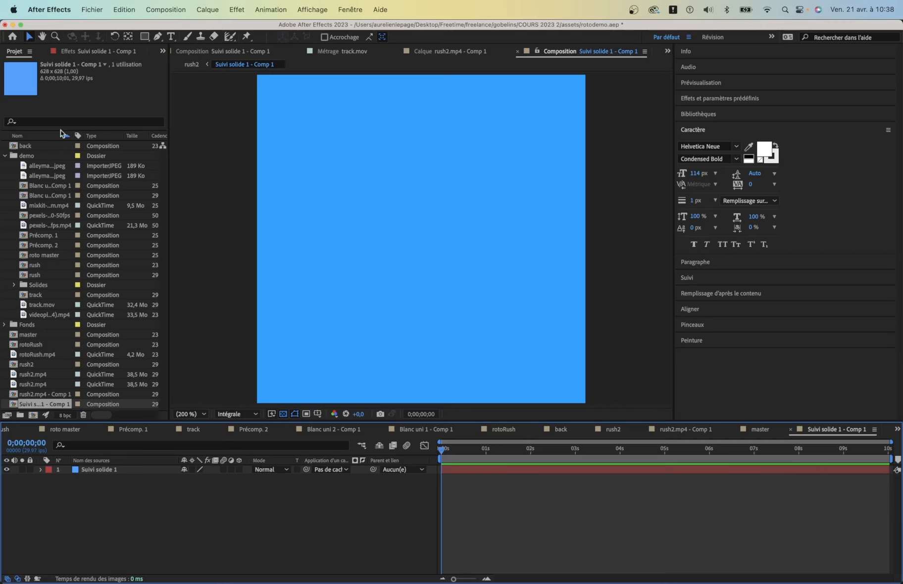
{"action": "left_click", "coordinate": [170, 37]}
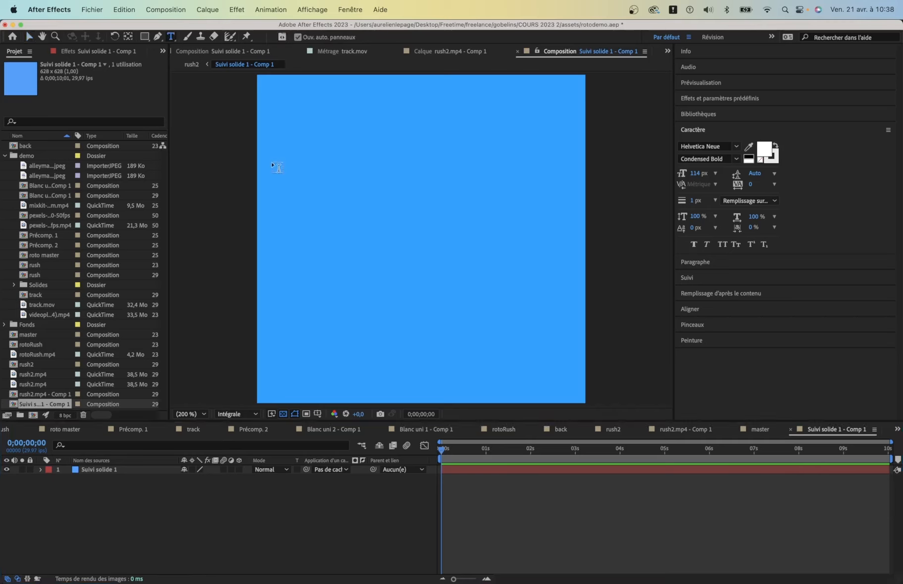
{"action": "left_click", "coordinate": [292, 180]}
{"action": "type", "text": "hello"}
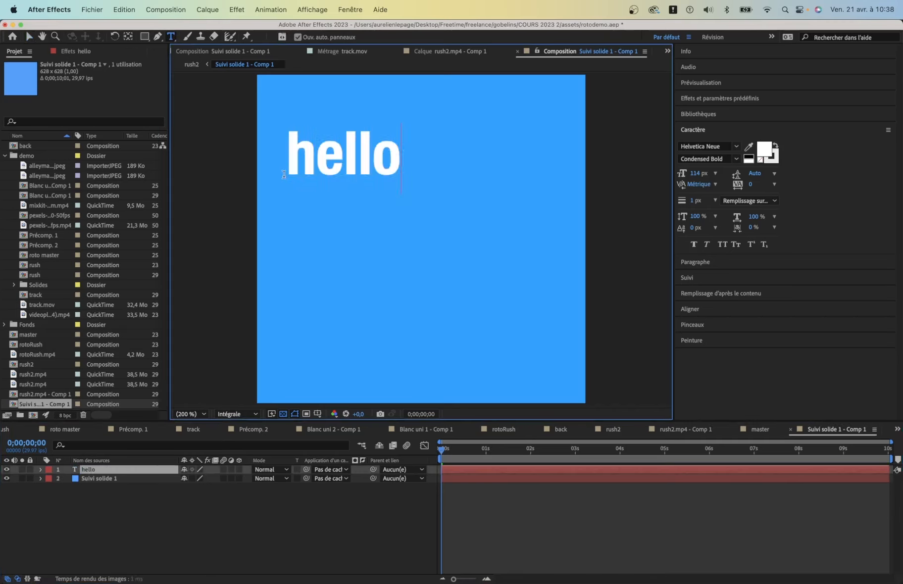
Duplicate the hello text three times and scatter the copies across the blue solid
{"action": "left_click", "coordinate": [107, 472]}
{"action": "key", "text": "super+d"}
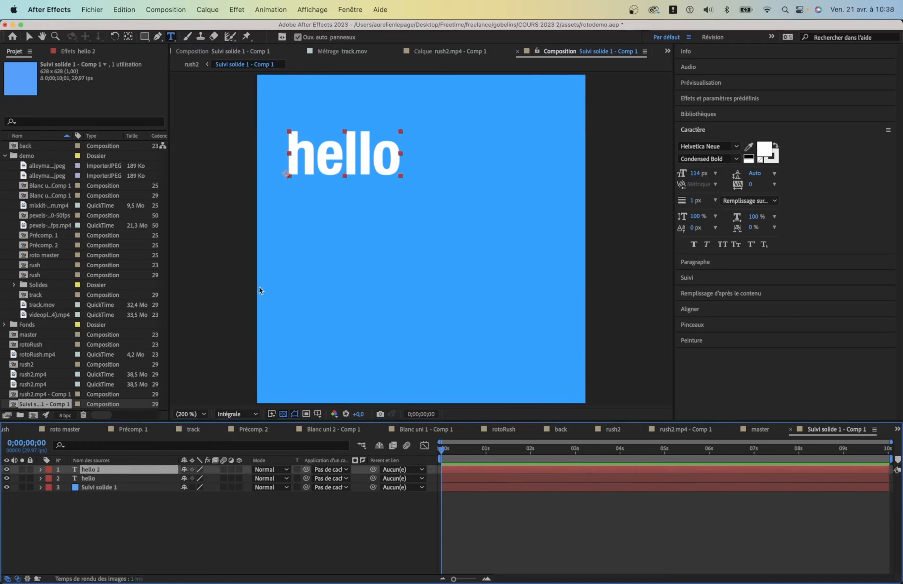
{"action": "left_click_drag", "start_coordinate": [335, 154], "coordinate": [361, 265]}
{"action": "left_click", "coordinate": [366, 234]}
{"action": "left_click", "coordinate": [255, 496]}
{"action": "left_click", "coordinate": [111, 469]}
{"action": "key", "text": "v"}
{"action": "key", "text": "super+d"}
{"action": "key", "text": "super+d"}
In rush2, hide the buy text and the original Suivi solide 1, and stand the hello precomp upright above the yellow house's roof
{"action": "left_click", "coordinate": [192, 65]}
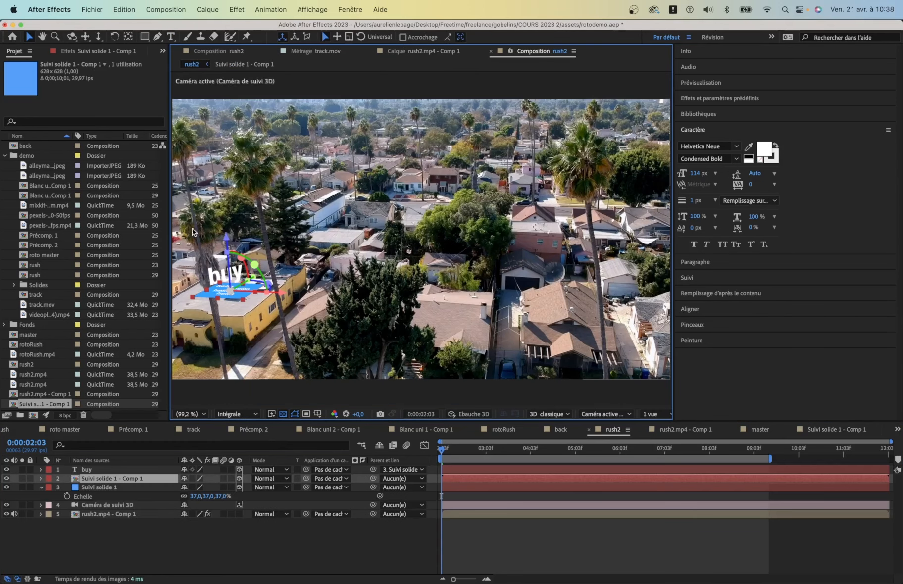
{"action": "left_click", "coordinate": [7, 469]}
{"action": "key", "text": "/"}
{"action": "left_click", "coordinate": [226, 279]}
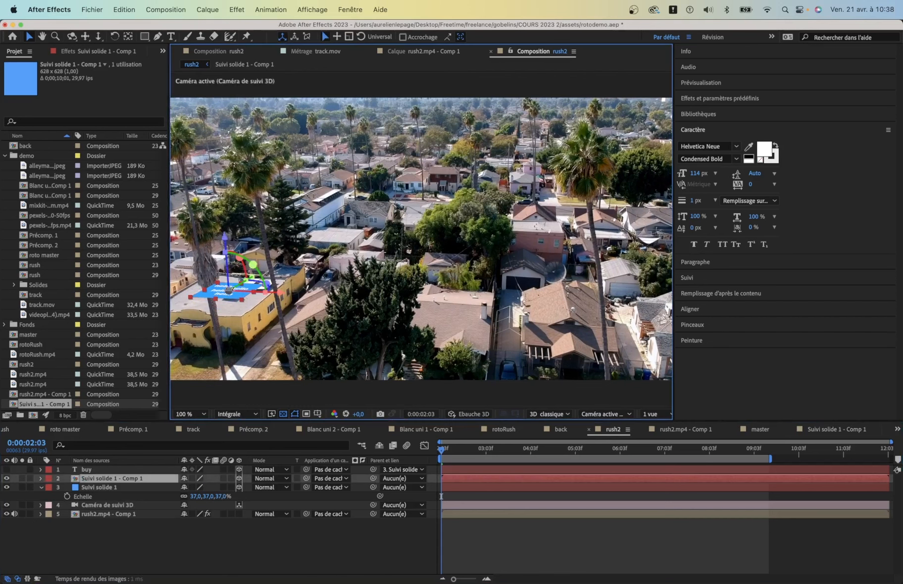
{"action": "left_click_drag", "start_coordinate": [241, 260], "coordinate": [231, 303]}
{"action": "left_click", "coordinate": [6, 487]}
{"action": "left_click_drag", "start_coordinate": [223, 230], "coordinate": [223, 188]}
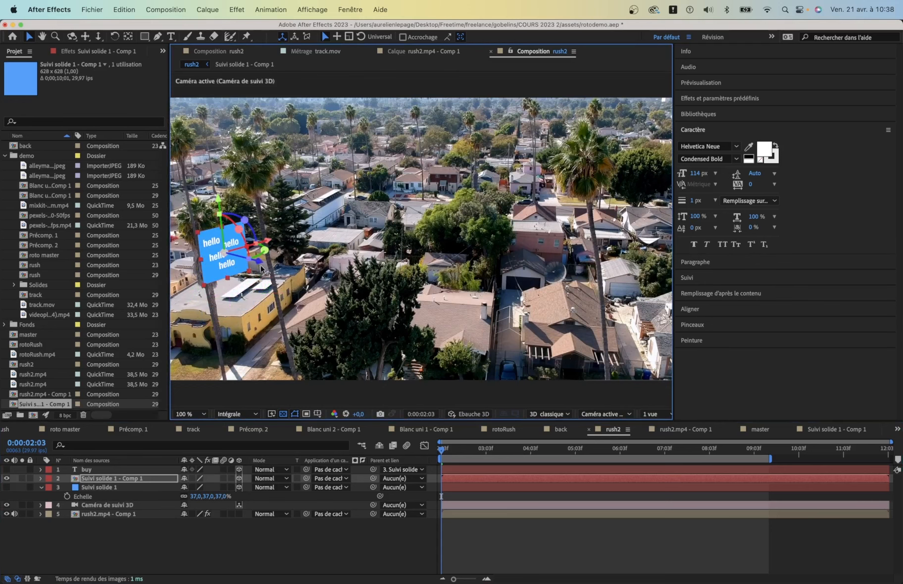
{"action": "left_click_drag", "start_coordinate": [441, 448], "coordinate": [644, 448]}
{"action": "key", "text": "Home"}
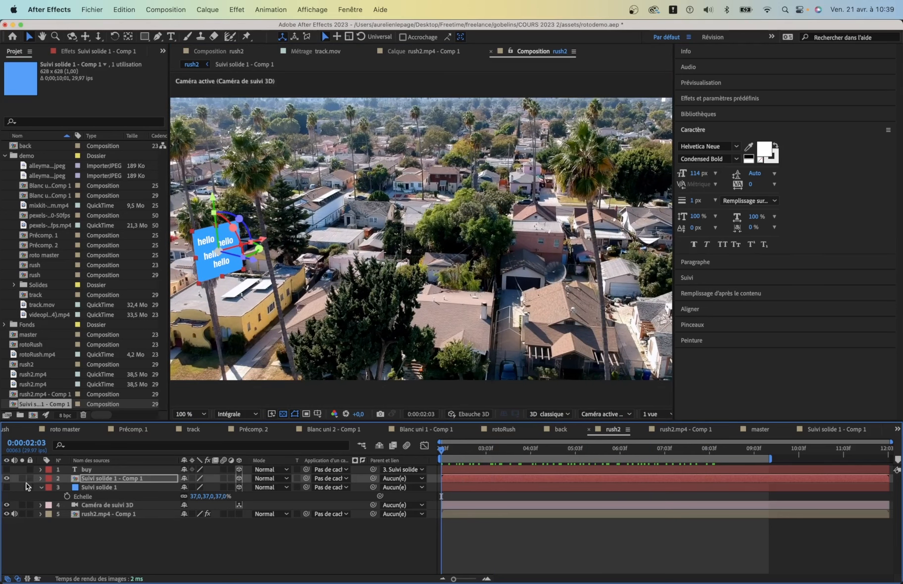
Hide the blue background solid inside Suivi solide 1 - Comp 1 and check the floating hello texts in rush2
{"action": "double_click", "coordinate": [116, 478]}
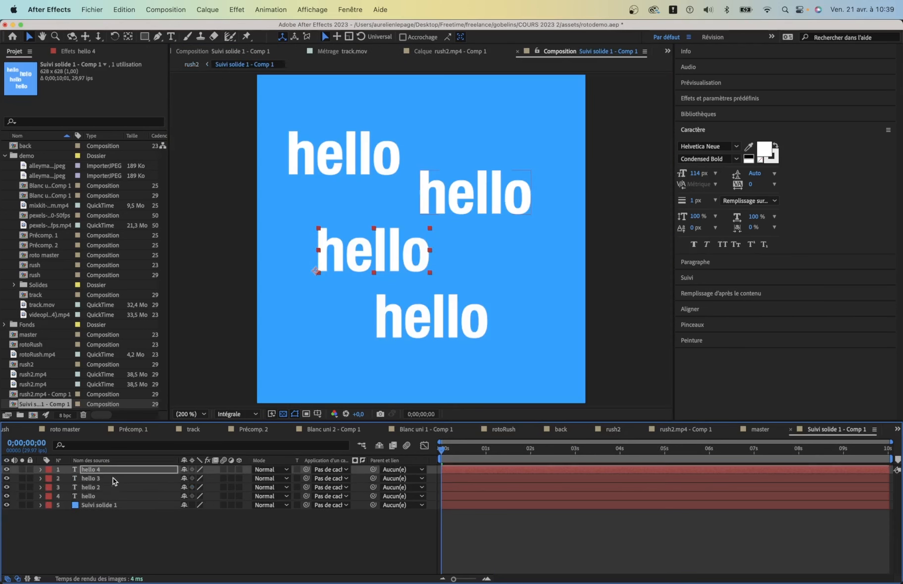
{"action": "left_click", "coordinate": [6, 505]}
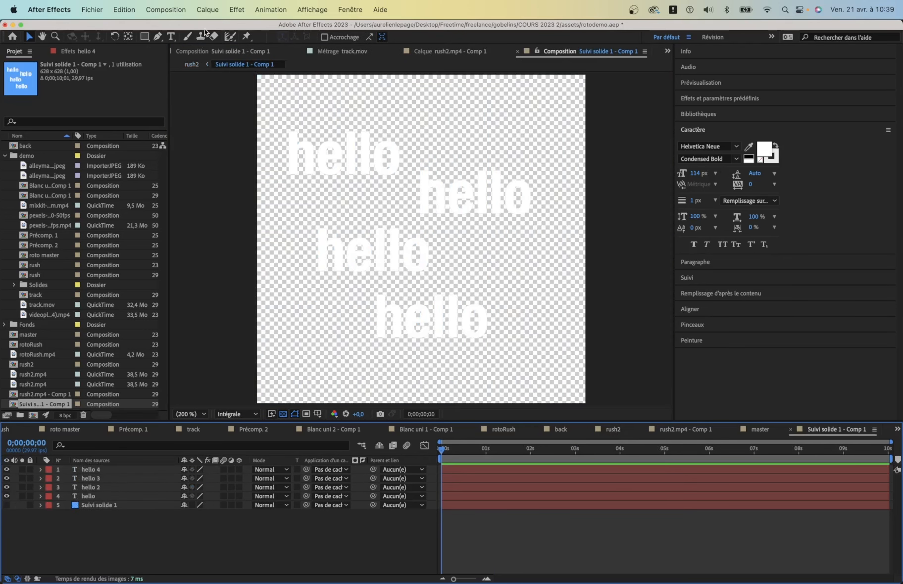
{"action": "left_click", "coordinate": [191, 64]}
{"action": "left_click_drag", "start_coordinate": [448, 449], "coordinate": [687, 426]}
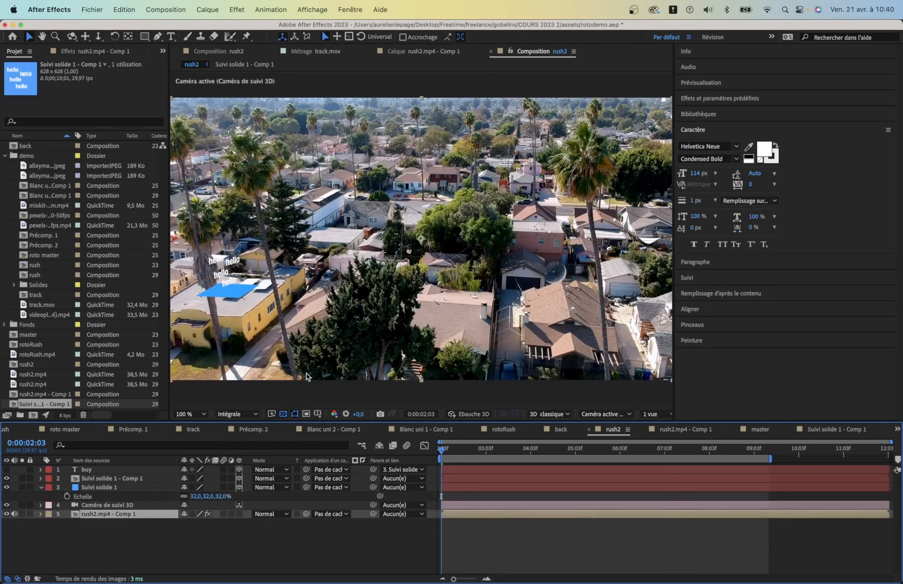
{"action": "left_click", "coordinate": [112, 52]}
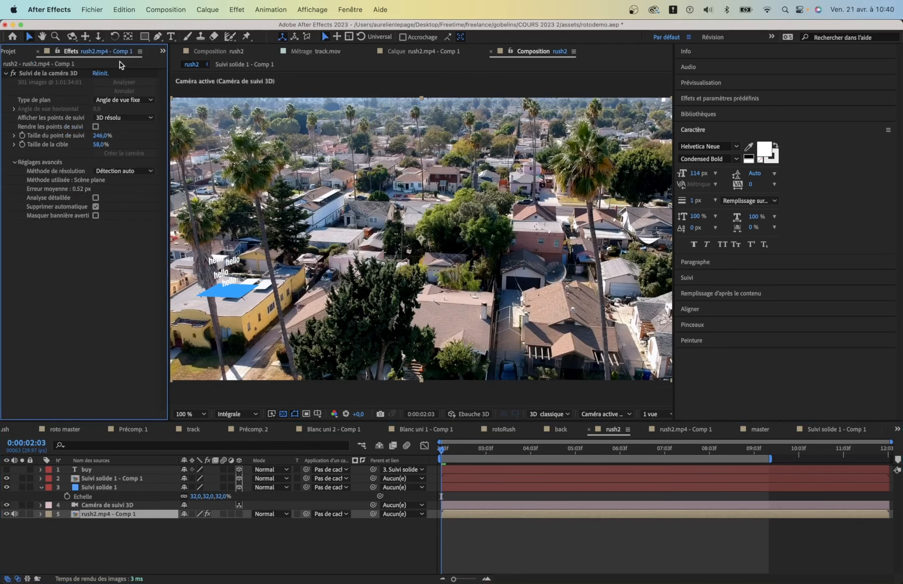
{"action": "left_click", "coordinate": [58, 75]}
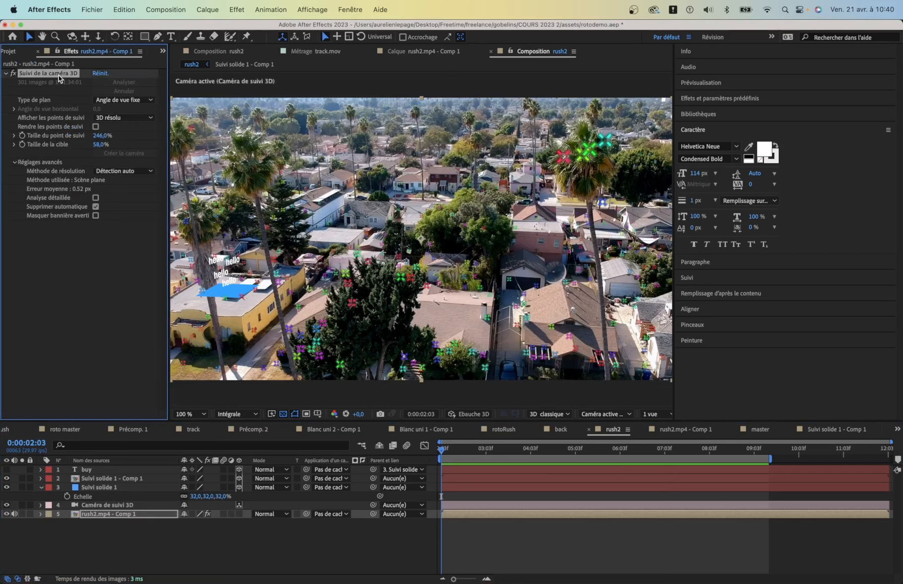
{"action": "left_click", "coordinate": [537, 219]}
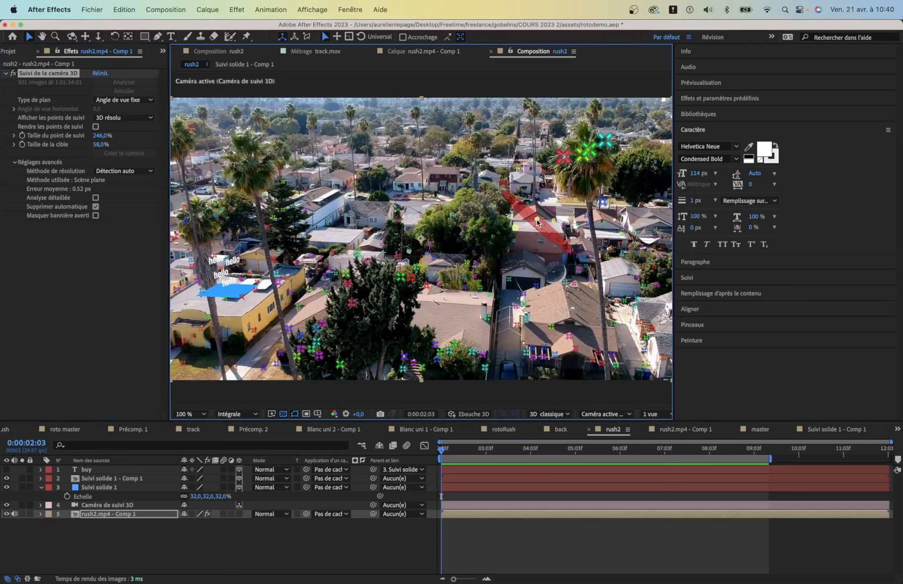
{"action": "right_click", "coordinate": [537, 221]}
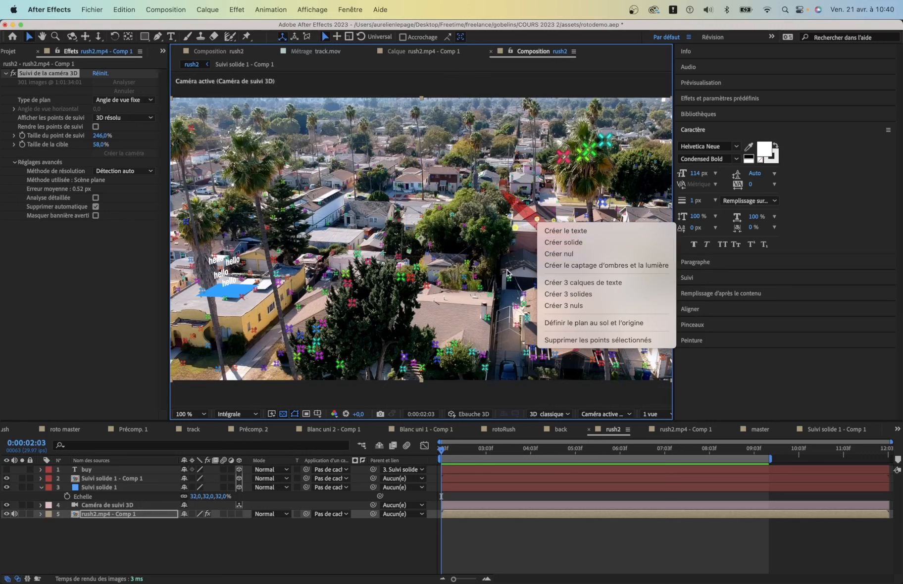
{"action": "left_click", "coordinate": [96, 515]}
{"action": "left_click", "coordinate": [110, 515]}
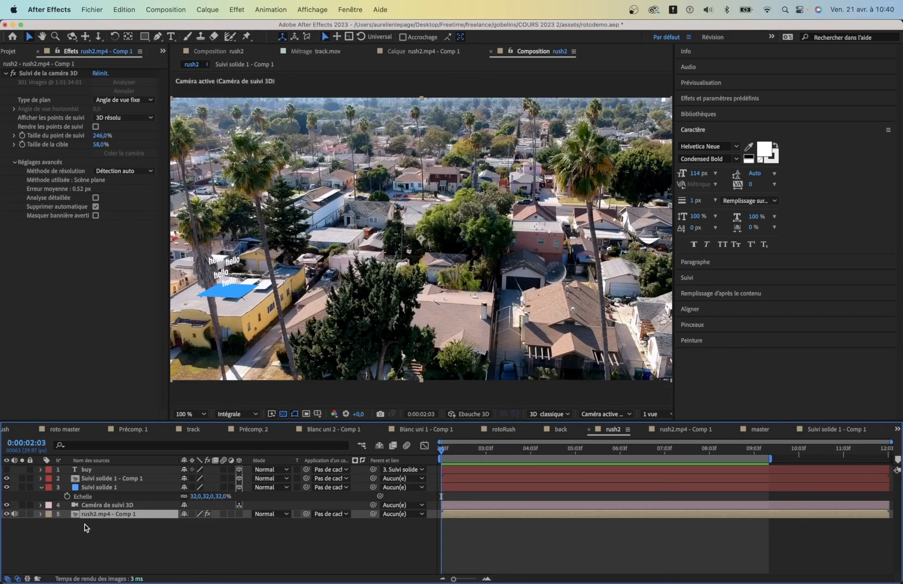
Display the 3D camera tracker's points and create a solid from those on the pink house's roof
{"action": "left_click", "coordinate": [63, 73]}
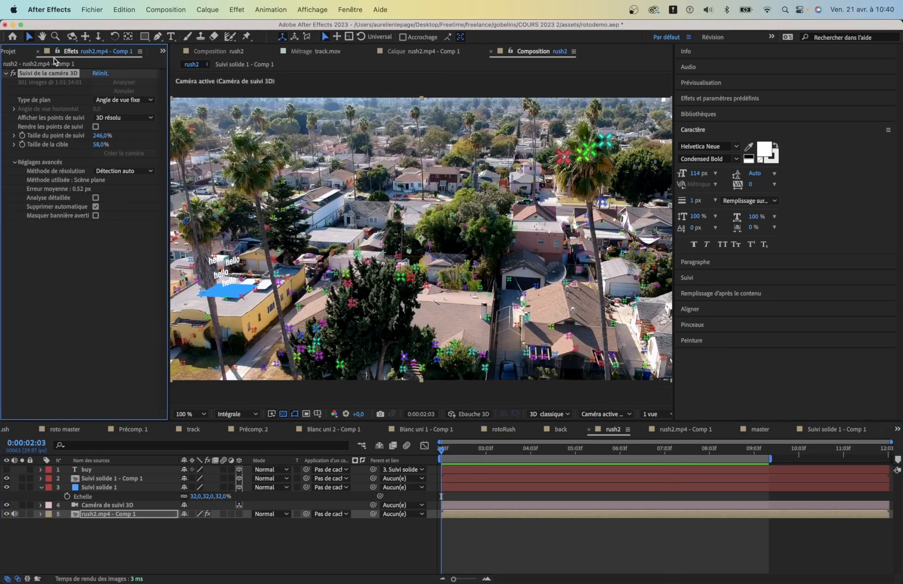
{"action": "right_click", "coordinate": [204, 537]}
{"action": "left_click", "coordinate": [532, 216]}
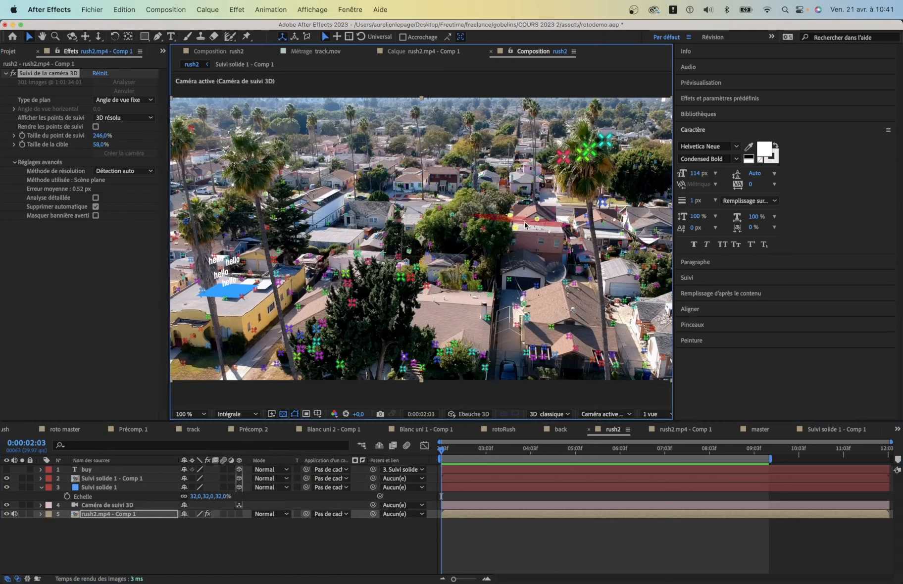
{"action": "right_click", "coordinate": [523, 221]}
{"action": "left_click", "coordinate": [558, 244]}
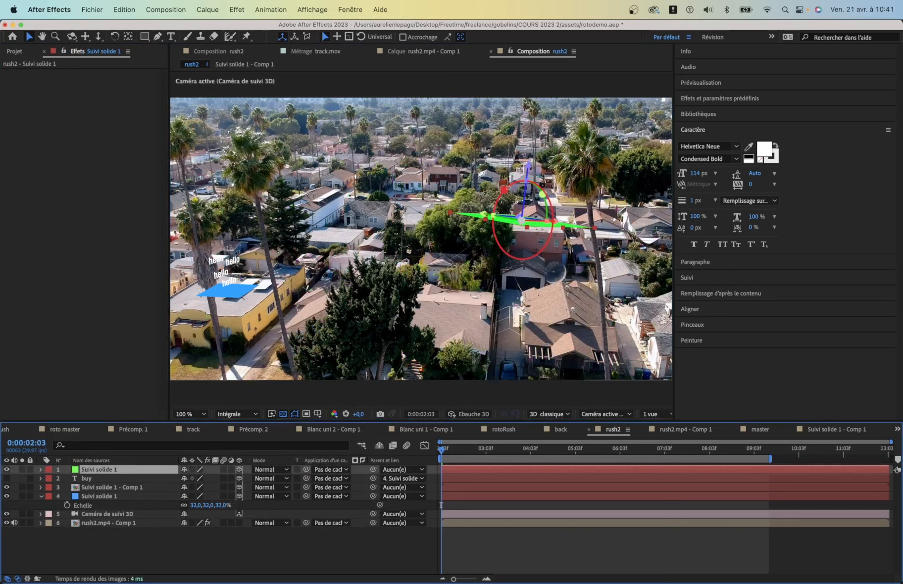
Rotate the green solid to match the pink house's flat roof and scale it down to 28%
{"action": "left_click_drag", "start_coordinate": [502, 190], "coordinate": [542, 201]}
{"action": "key", "text": "s"}
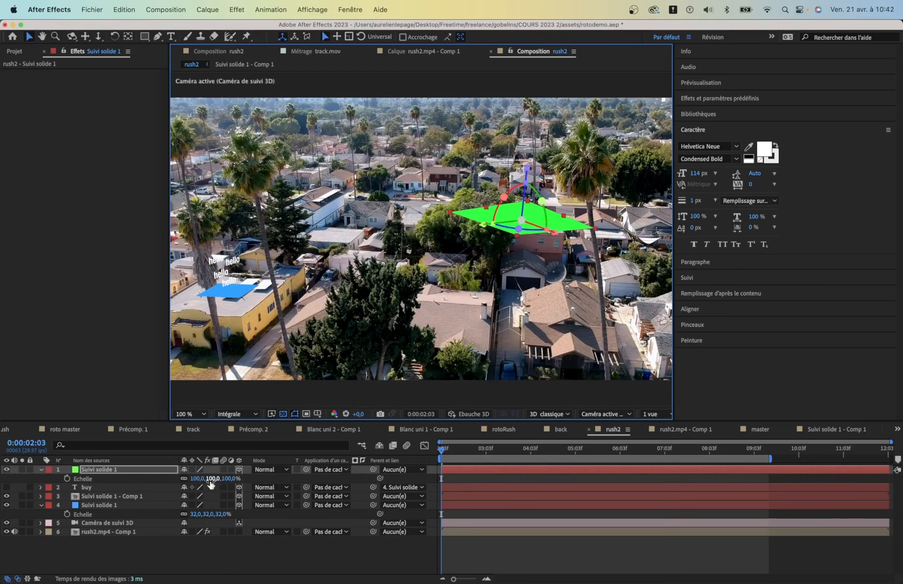
{"action": "left_click_drag", "start_coordinate": [211, 479], "coordinate": [171, 480]}
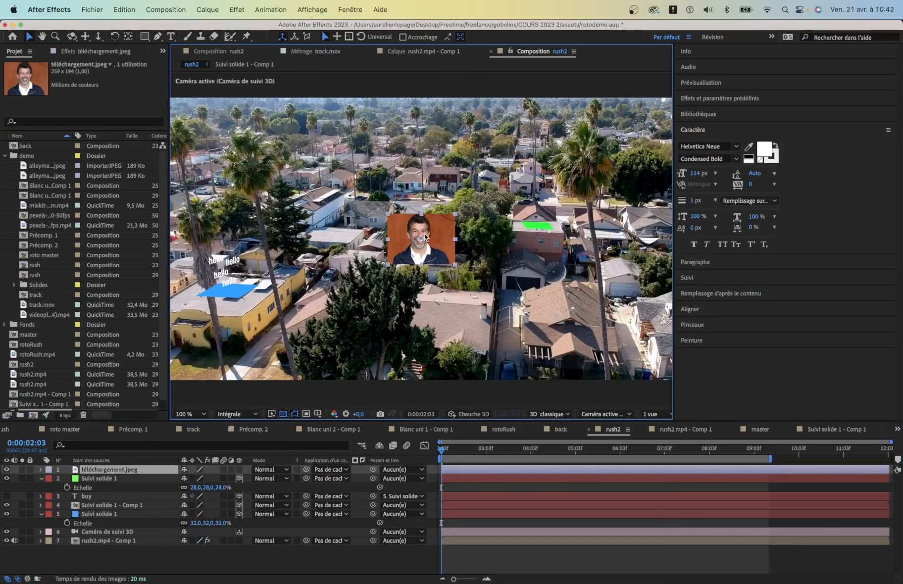
Place téléchargement.jpeg over the pink house, parent it to the green Suivi solide 1 and make it a 3D layer
{"action": "left_click_drag", "start_coordinate": [420, 243], "coordinate": [552, 183]}
{"action": "left_click", "coordinate": [135, 480]}
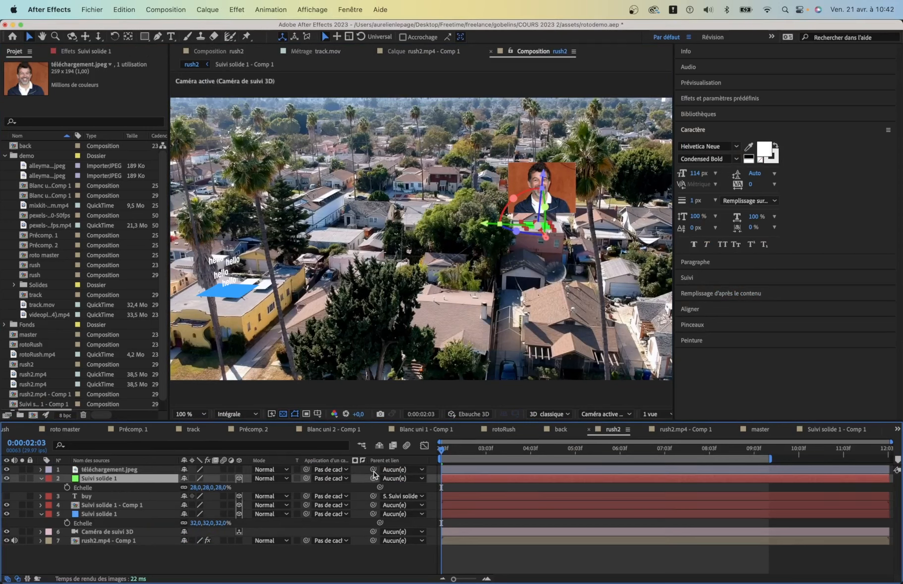
{"action": "left_click_drag", "start_coordinate": [374, 469], "coordinate": [87, 479]}
{"action": "left_click", "coordinate": [240, 470]}
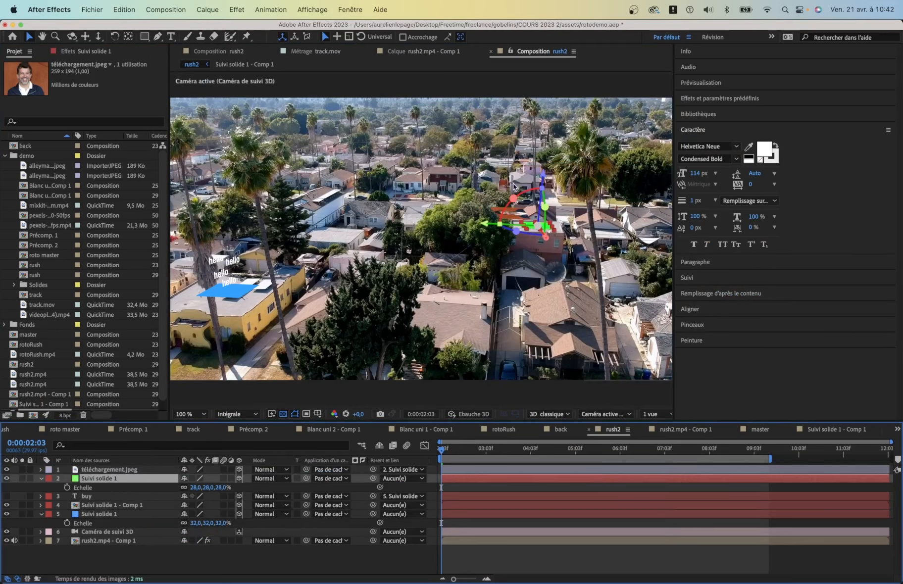
{"action": "left_click_drag", "start_coordinate": [514, 202], "coordinate": [569, 201]}
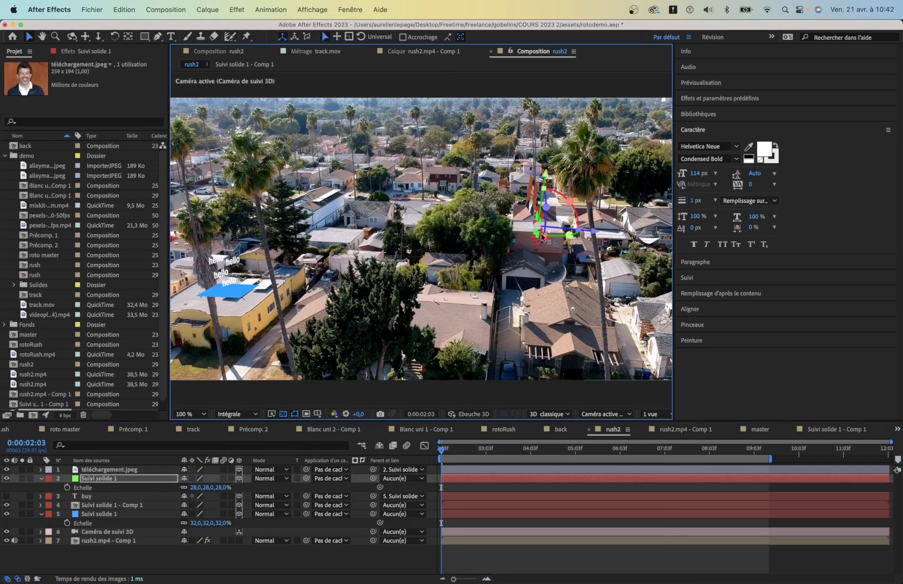
{"action": "left_click_drag", "start_coordinate": [501, 222], "coordinate": [448, 218]}
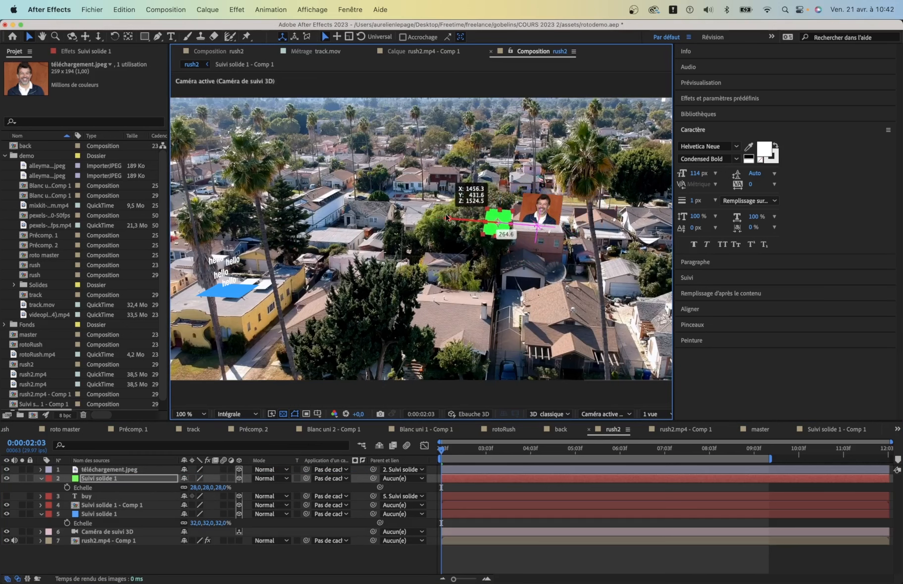
{"action": "key", "text": "super+z"}
{"action": "key", "text": "super+z"}
{"action": "key", "text": "super+z"}
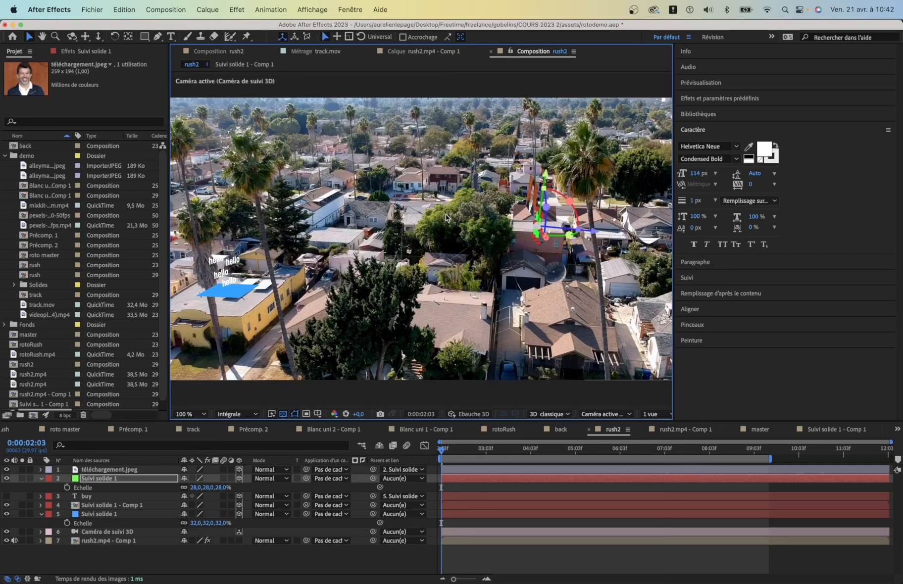
{"action": "key", "text": "super+z"}
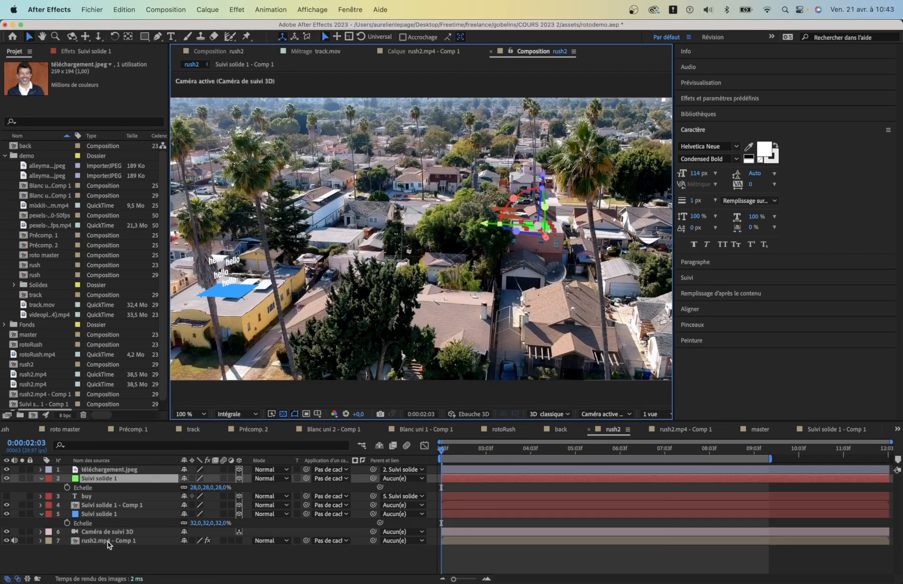
Rotate téléchargement.jpeg to stand upright facing the camera and move it just above the green solid on the pink house's roof
{"action": "left_click", "coordinate": [109, 472]}
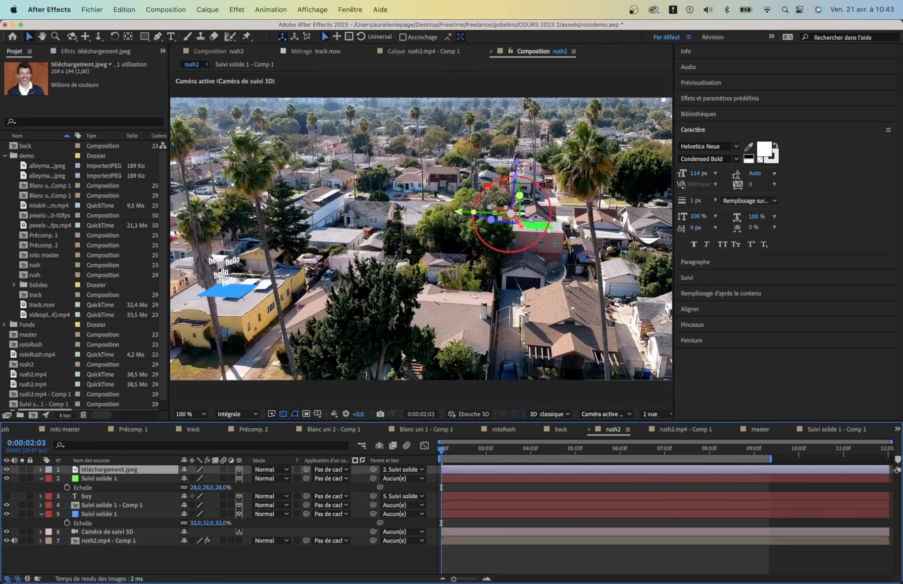
{"action": "left_click_drag", "start_coordinate": [485, 189], "coordinate": [530, 179]}
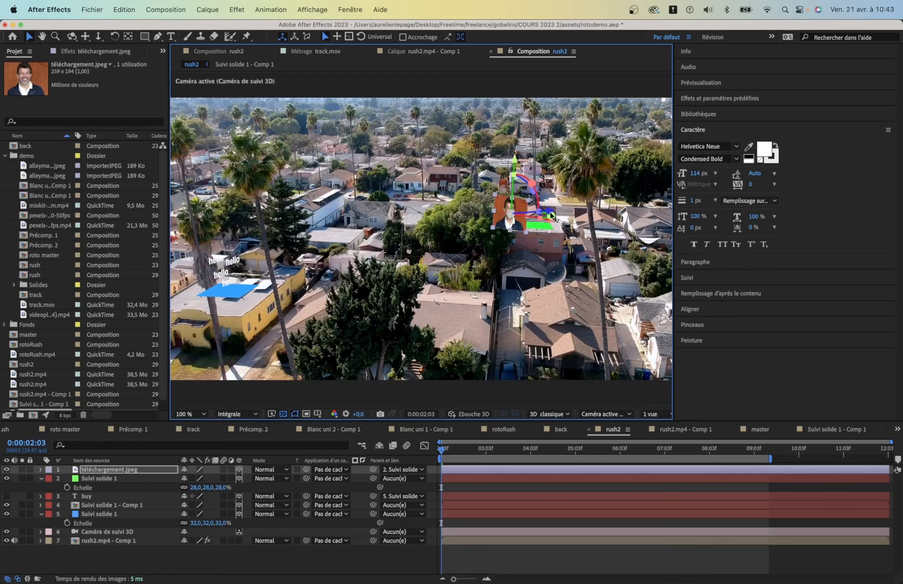
{"action": "left_click_drag", "start_coordinate": [552, 213], "coordinate": [576, 213]}
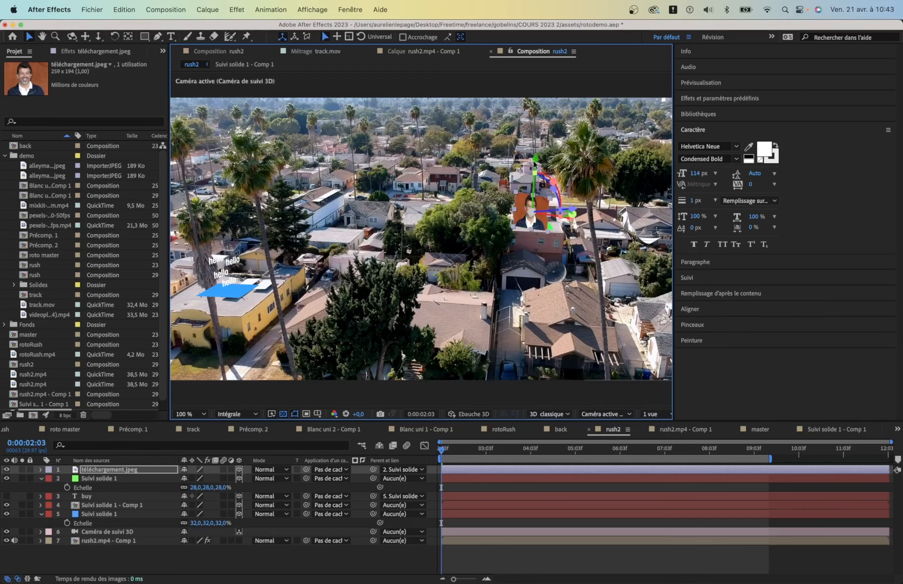
{"action": "left_click_drag", "start_coordinate": [533, 160], "coordinate": [535, 148]}
{"action": "left_click_drag", "start_coordinate": [441, 448], "coordinate": [375, 377]}
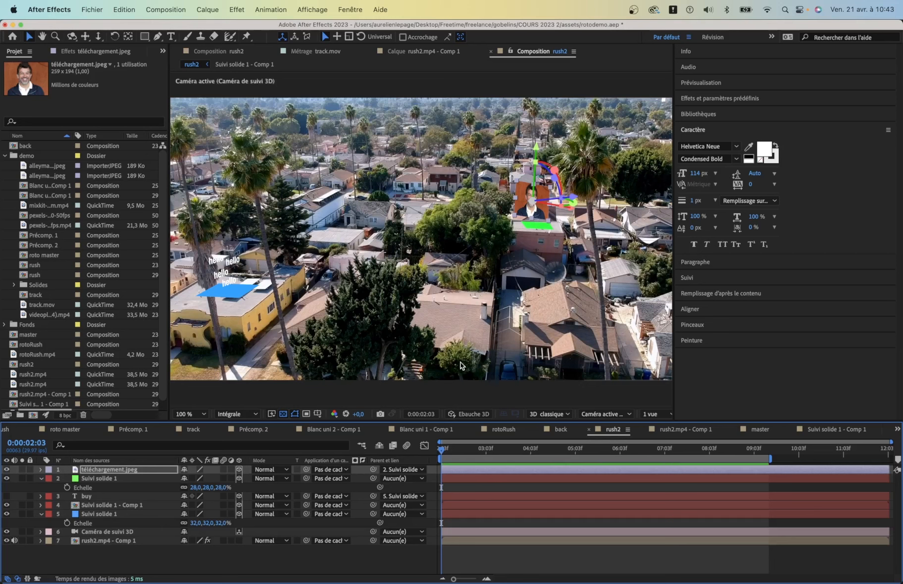
Precompose téléchargement.jpeg as téléchargement.jpeg - Comp 1, leaving all attributes in rush2, and open the new composition
{"action": "right_click", "coordinate": [101, 471]}
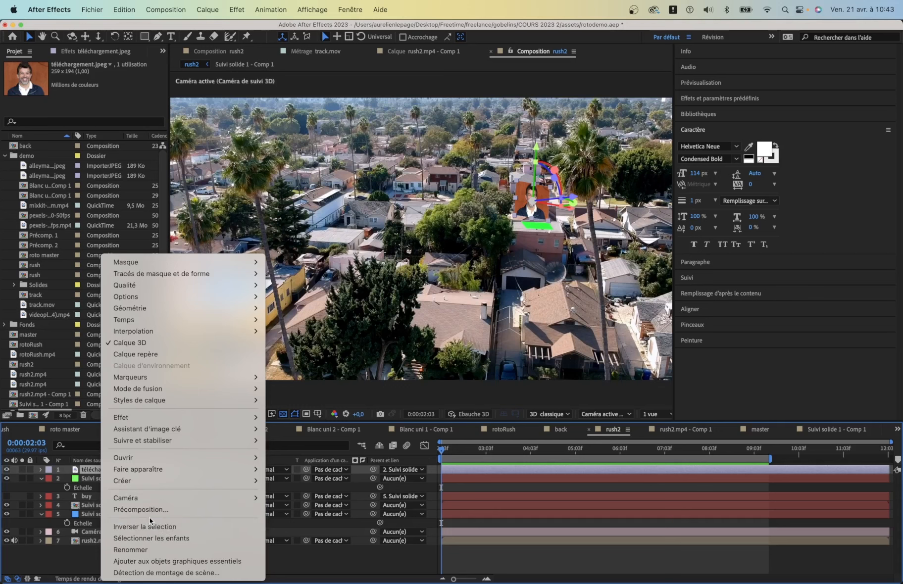
{"action": "left_click", "coordinate": [161, 511]}
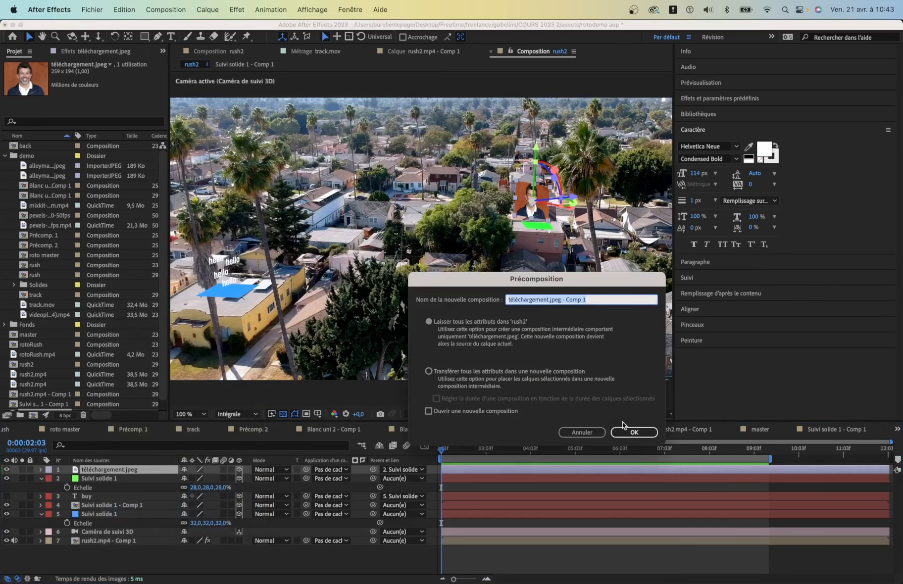
{"action": "left_click", "coordinate": [639, 433]}
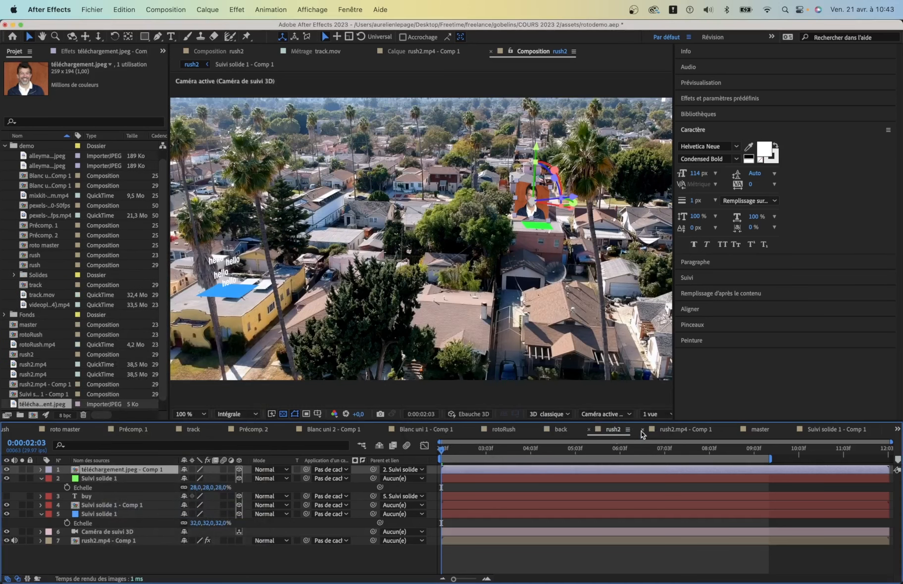
{"action": "double_click", "coordinate": [113, 469]}
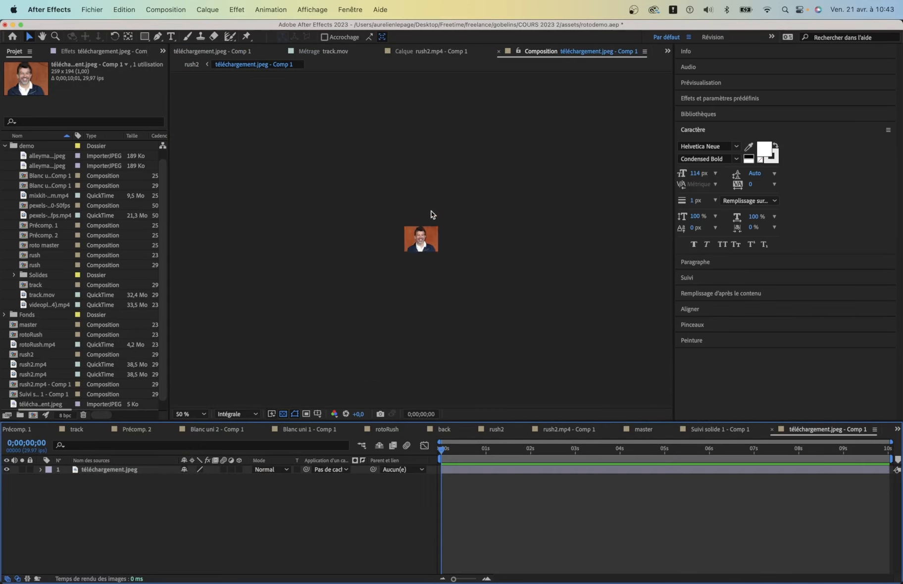
{"action": "key", "text": "period"}
{"action": "key", "text": "period"}
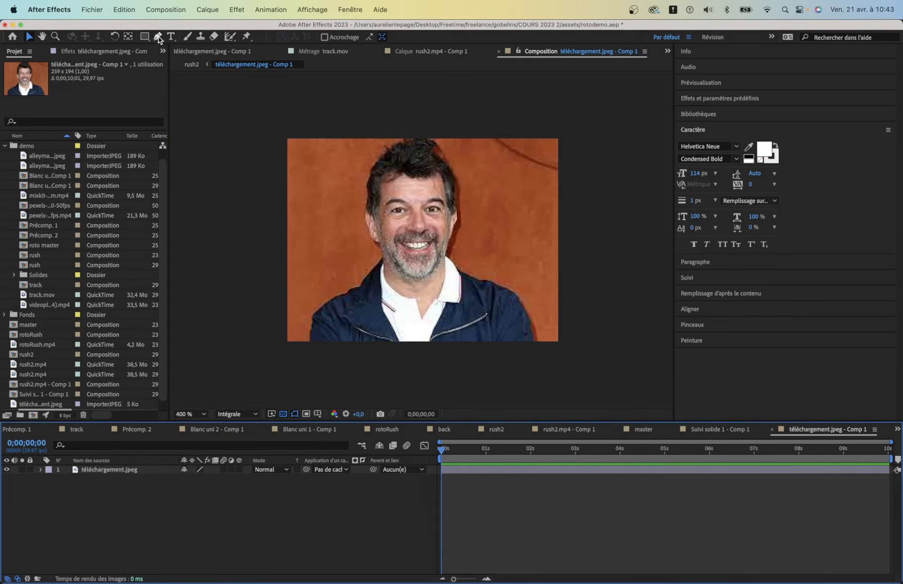
Add the text "acheter" over the lower part of the image and scale it down to fit the composition
{"action": "left_click", "coordinate": [170, 36]}
{"action": "left_click", "coordinate": [350, 303]}
{"action": "type", "text": "a"}
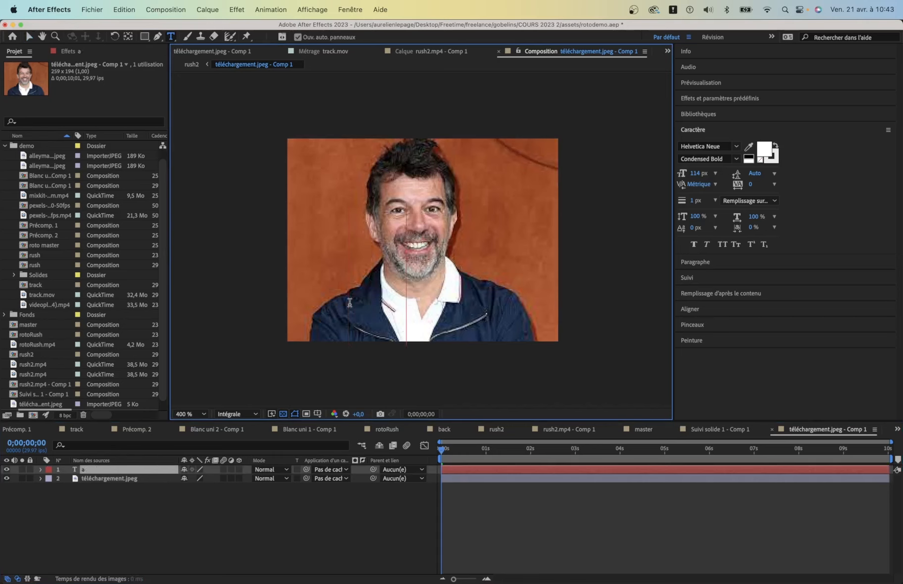
{"action": "type", "text": "cheter"}
{"action": "left_click", "coordinate": [169, 565]}
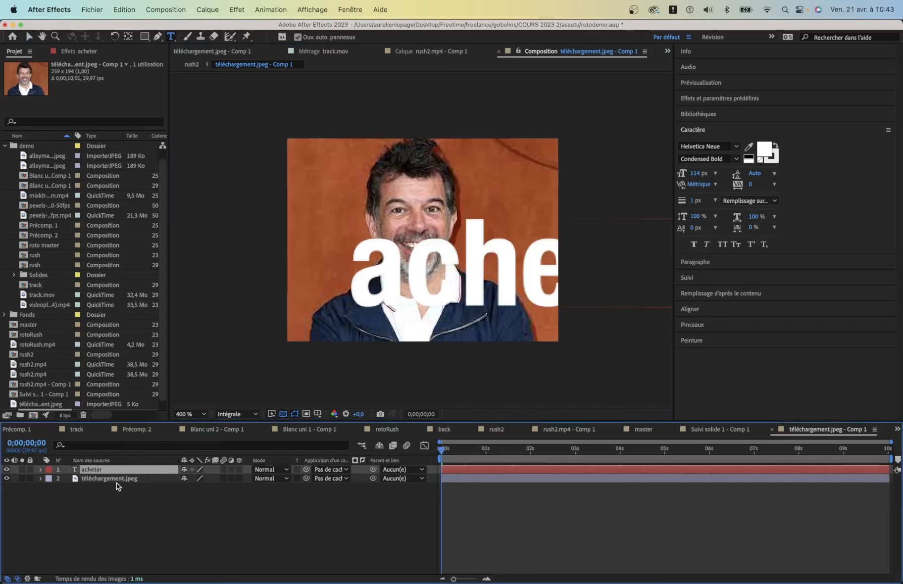
{"action": "key", "text": "s"}
{"action": "left_click_drag", "start_coordinate": [196, 480], "coordinate": [176, 479]}
Return to rush2 and play the footage to check how the image panel follows the pink house's roof
{"action": "left_click", "coordinate": [194, 67]}
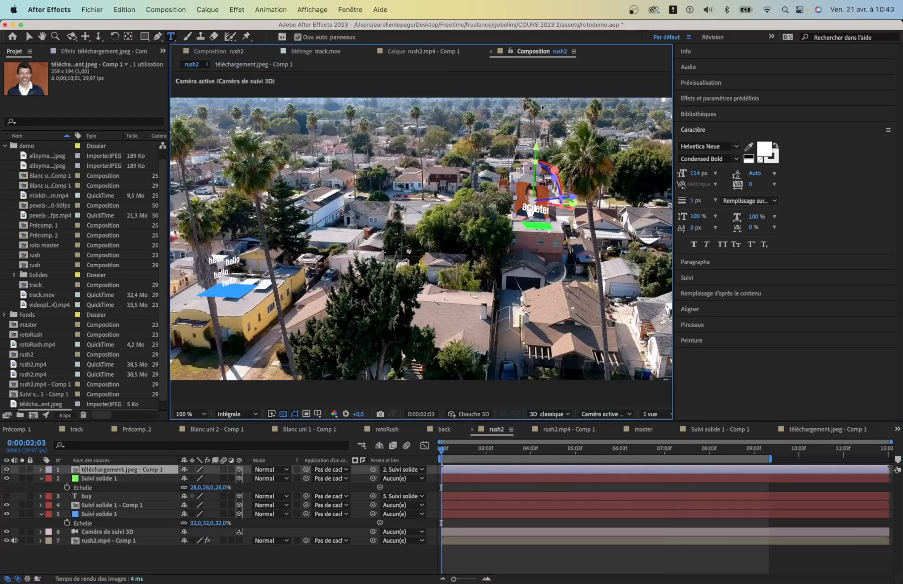
{"action": "left_click_drag", "start_coordinate": [443, 449], "coordinate": [529, 449]}
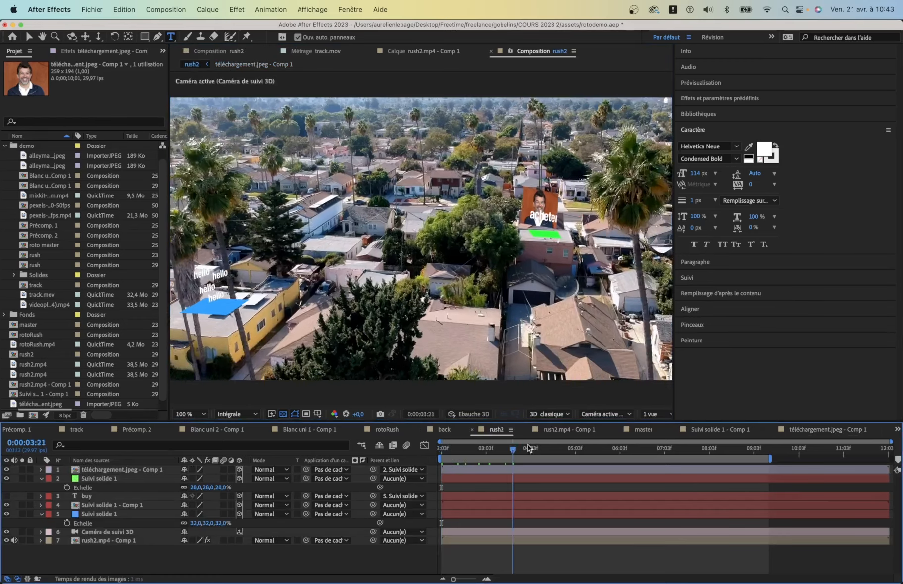
{"action": "key", "text": "space"}
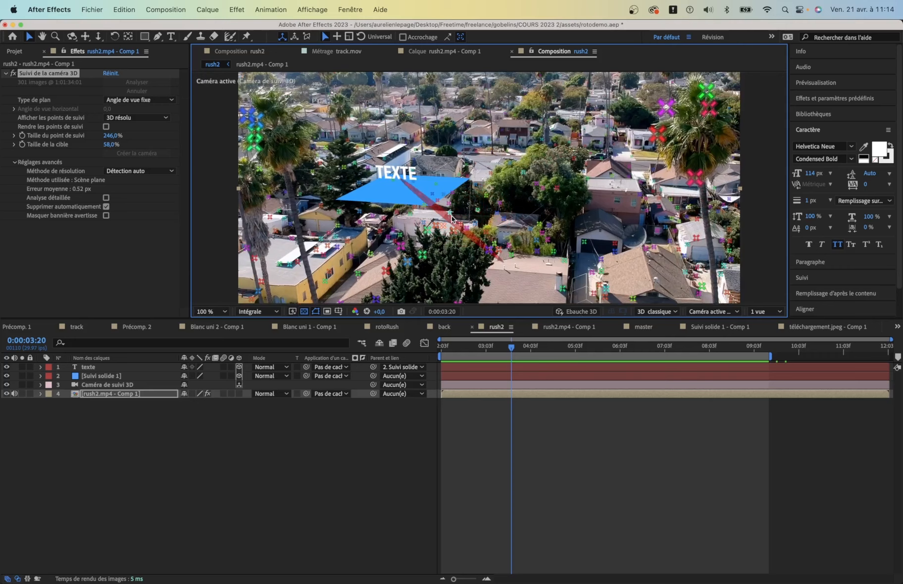
Lower the opacity of the blue Suivi solide 1 to 60%
{"action": "key", "text": "period"}
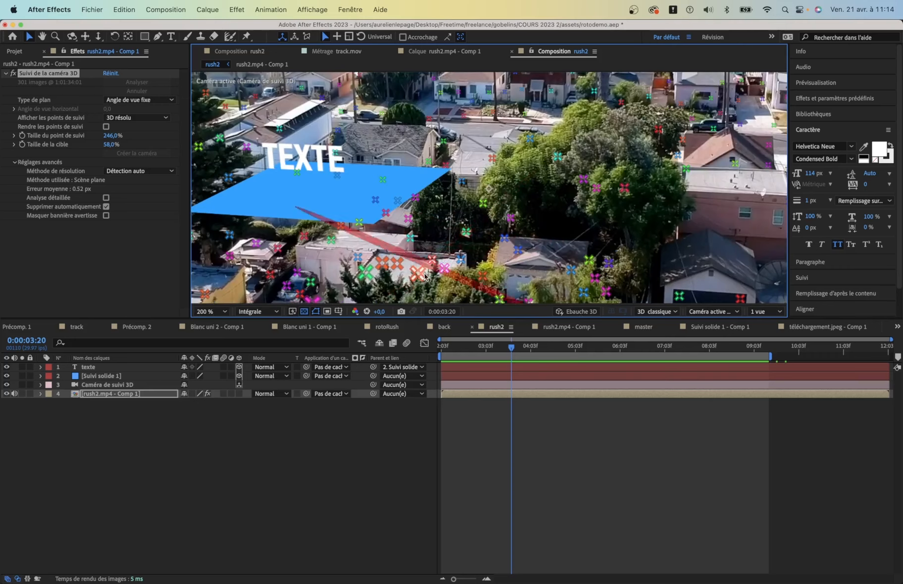
{"action": "left_click", "coordinate": [93, 372]}
{"action": "left_click", "coordinate": [93, 374]}
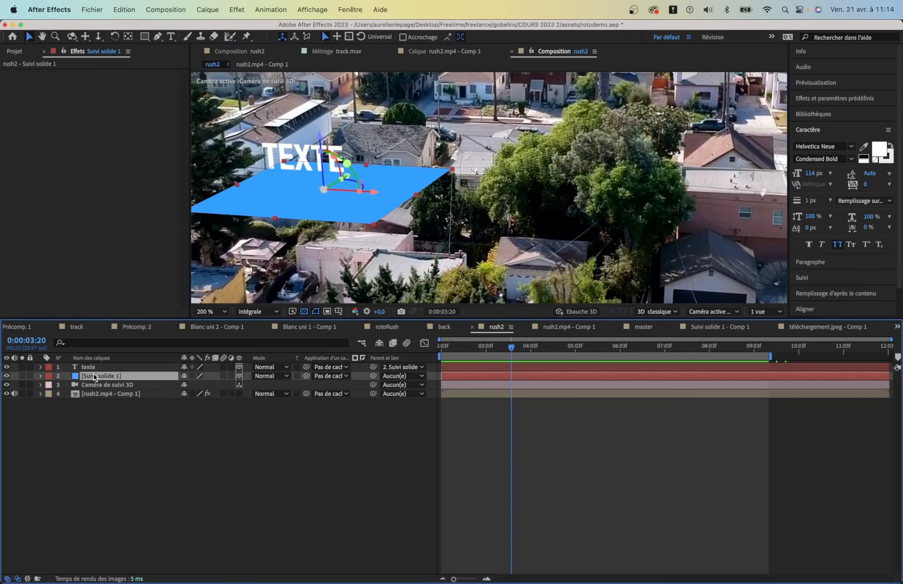
{"action": "key", "text": "t"}
{"action": "left_click_drag", "start_coordinate": [192, 385], "coordinate": [512, 384]}
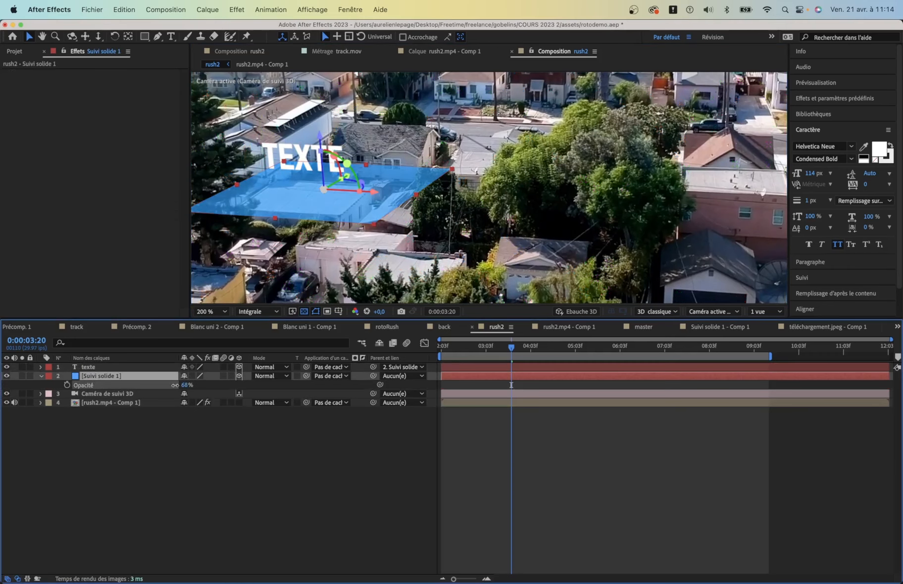
{"action": "left_click", "coordinate": [172, 387]}
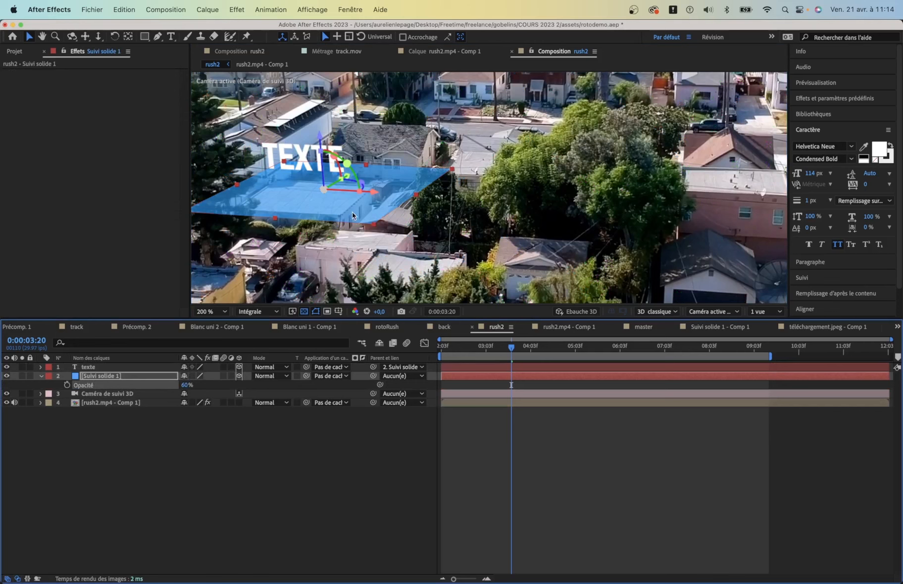
{"action": "left_click_drag", "start_coordinate": [416, 195], "coordinate": [379, 194]}
{"action": "key", "text": "super+z"}
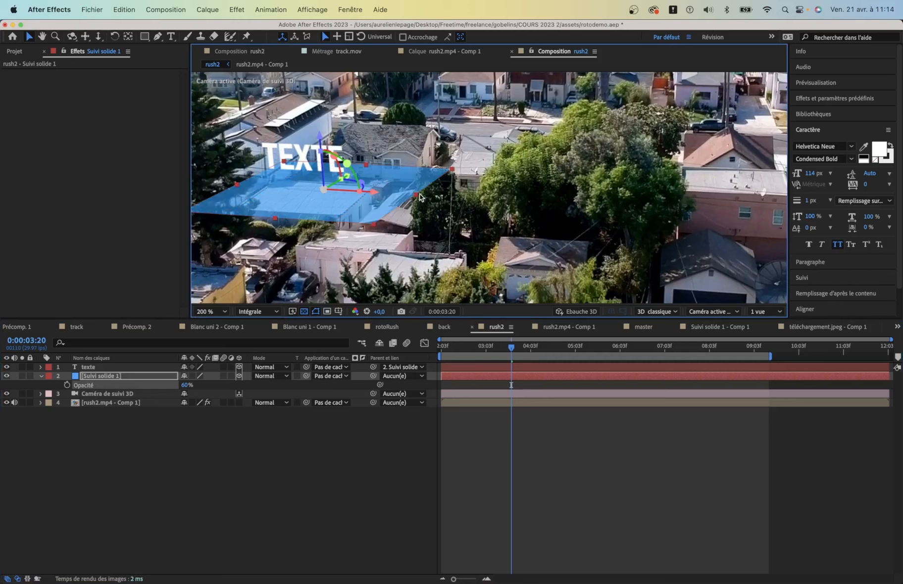
{"action": "left_click_drag", "start_coordinate": [416, 195], "coordinate": [355, 189]}
{"action": "key", "text": "super+z"}
Detach the texte layer from Suivi solide 1 by setting its parent to Aucun(e)
{"action": "left_click", "coordinate": [397, 367]}
{"action": "left_click", "coordinate": [405, 377]}
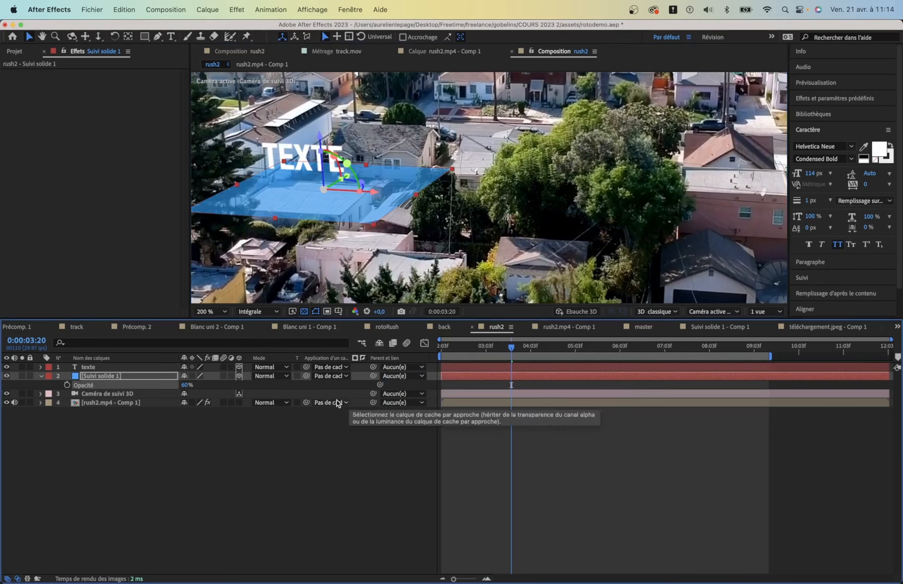
{"action": "left_click", "coordinate": [168, 459]}
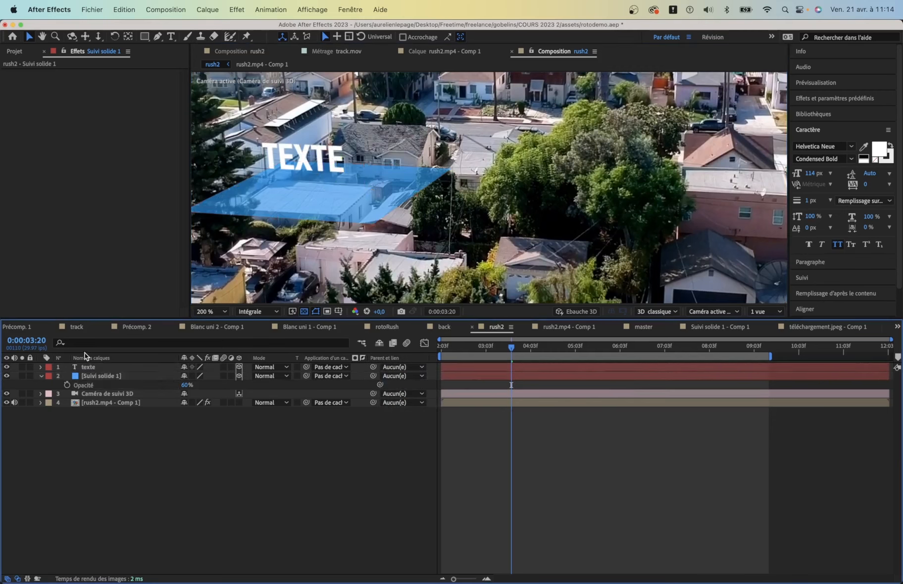
{"action": "left_click", "coordinate": [88, 369]}
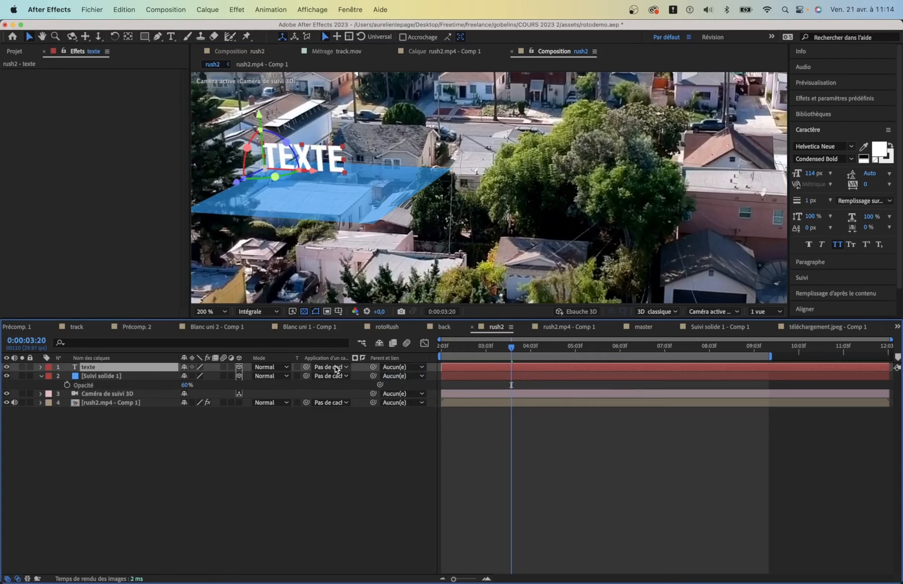
{"action": "left_click", "coordinate": [398, 367]}
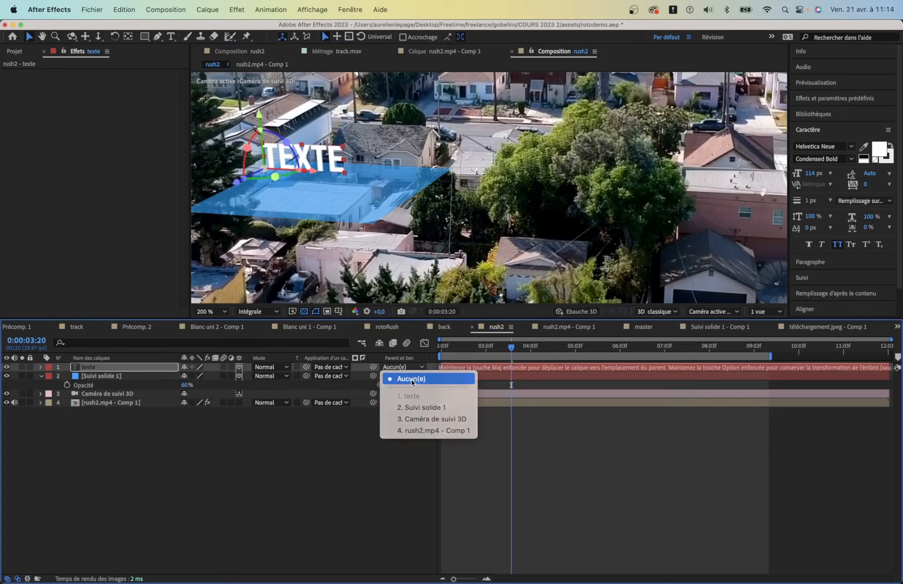
{"action": "left_click", "coordinate": [411, 381]}
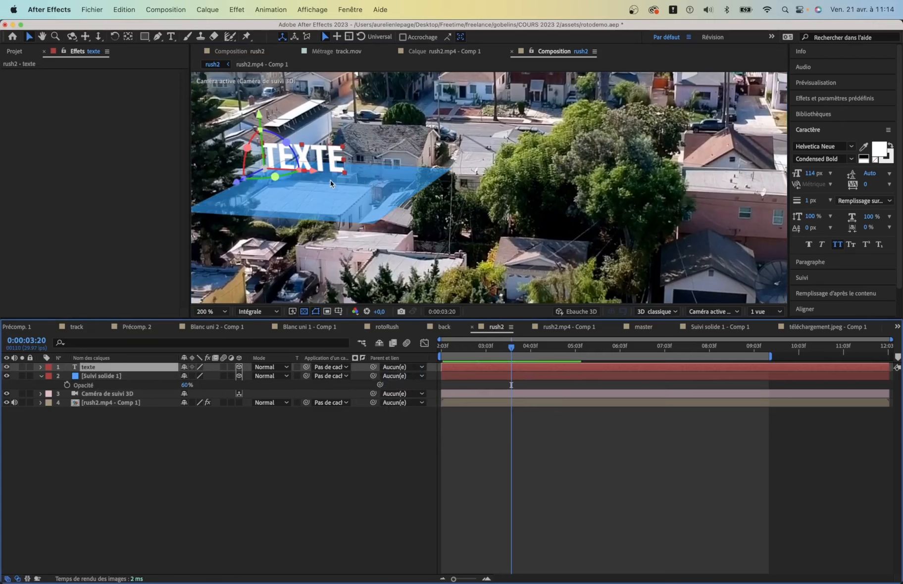
Shrink and reposition the blue solid to fit the flat roof beneath the TEXTE lettering
{"action": "left_click", "coordinate": [366, 208]}
{"action": "left_click_drag", "start_coordinate": [419, 198], "coordinate": [368, 192]}
{"action": "left_click_drag", "start_coordinate": [269, 215], "coordinate": [279, 208]}
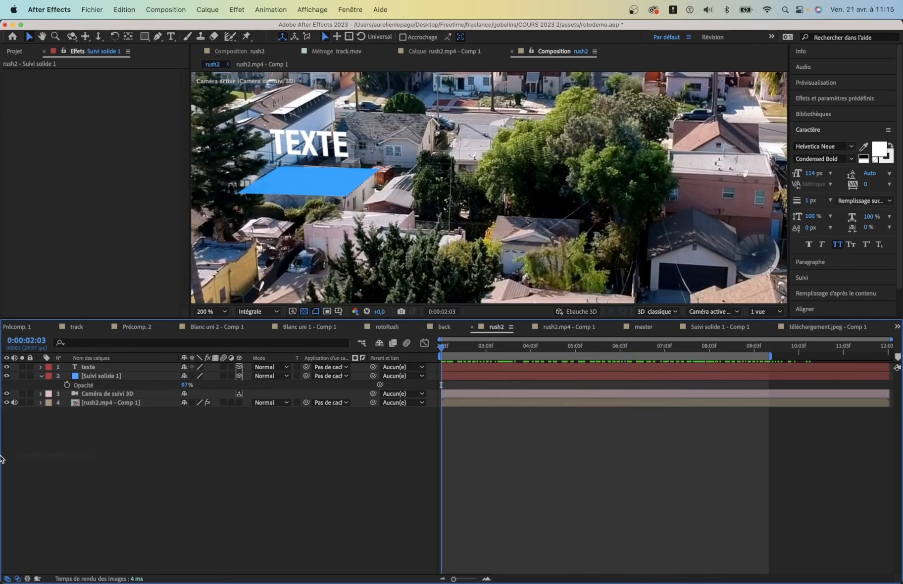
{"action": "mouse_move", "coordinate": [2, 458]}
{"action": "left_click_drag", "start_coordinate": [457, 349], "coordinate": [429, 376]}
Keyframe Suivi solide 1's position at 0:00:02:03, and at 0:00:09:08 realign it with the roof at 370,4, 521,1, 1515,2
{"action": "left_click", "coordinate": [87, 378]}
{"action": "key", "text": "p"}
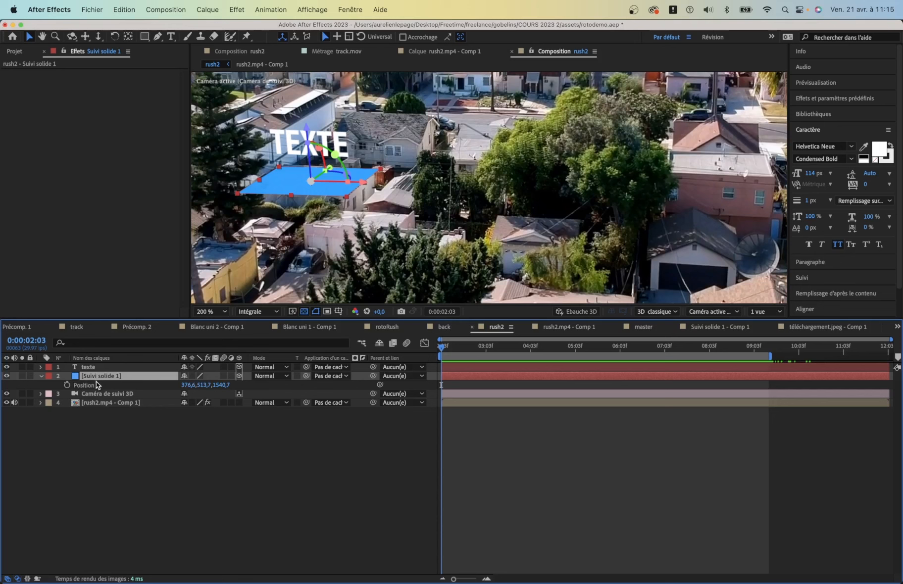
{"action": "left_click", "coordinate": [67, 384]}
{"action": "left_click_drag", "start_coordinate": [448, 349], "coordinate": [762, 357]}
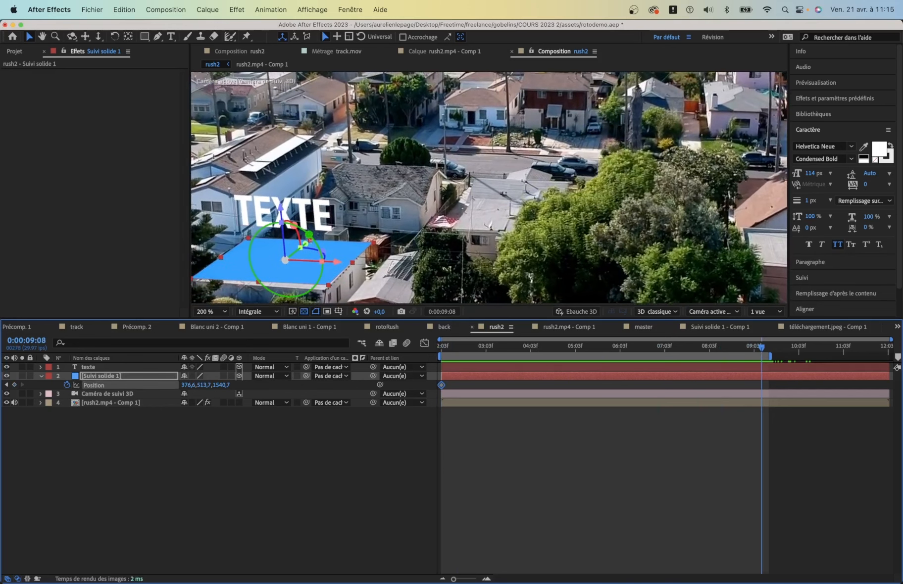
{"action": "left_click_drag", "start_coordinate": [304, 241], "coordinate": [300, 247]}
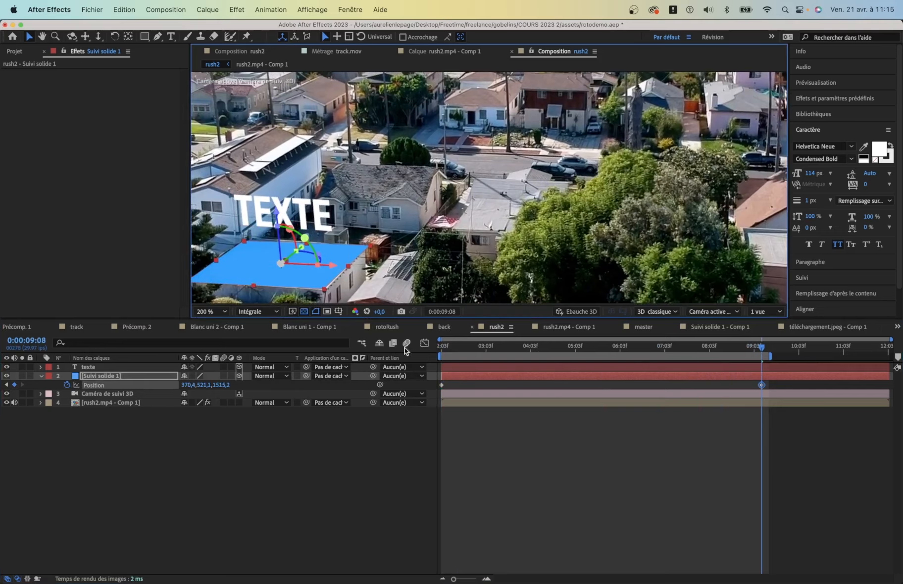
{"action": "left_click_drag", "start_coordinate": [448, 349], "coordinate": [584, 371]}
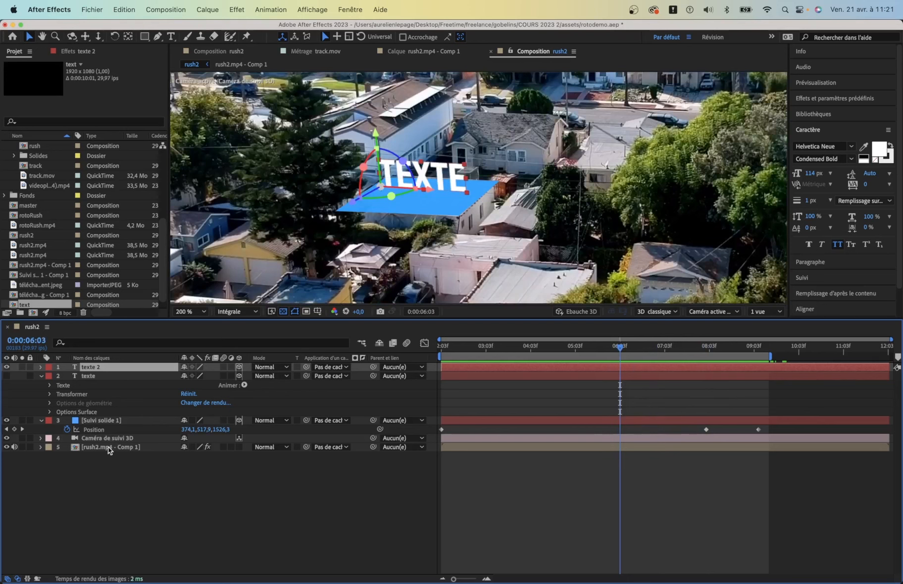
Create a shadow catcher and light from three track points around the pale roofs, using the 3D camera tracker on rush2.mp4 - Comp 1
{"action": "left_click", "coordinate": [108, 447]}
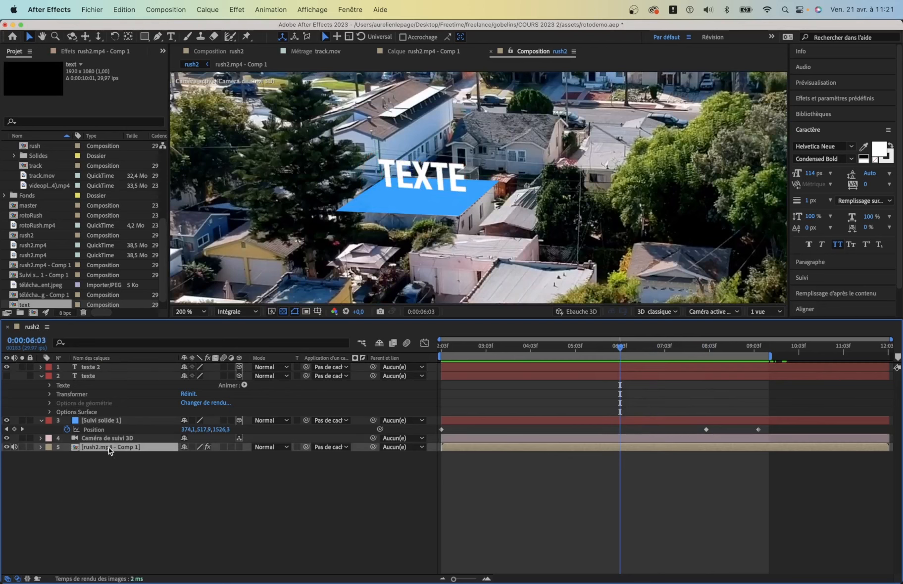
{"action": "left_click", "coordinate": [92, 52]}
{"action": "left_click", "coordinate": [48, 73]}
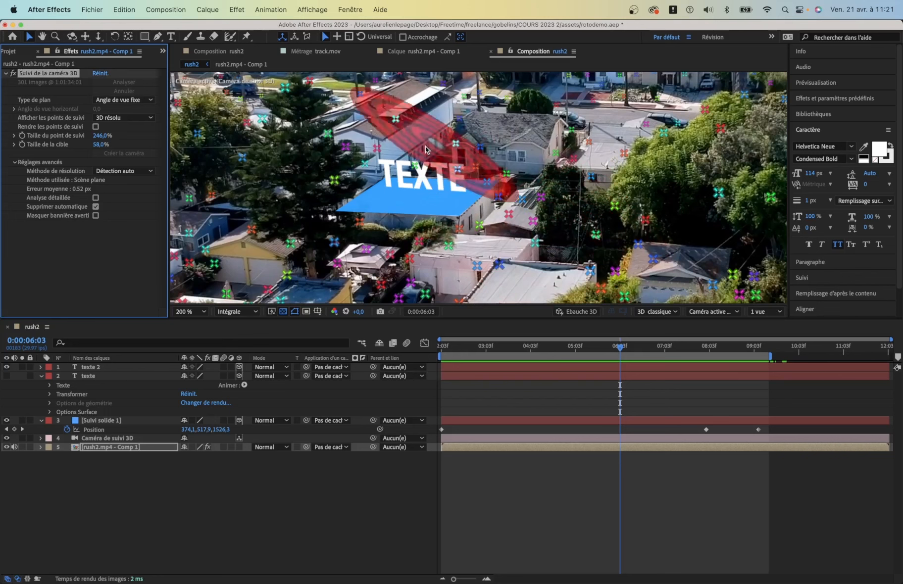
{"action": "right_click", "coordinate": [533, 220]}
{"action": "left_click", "coordinate": [524, 221]}
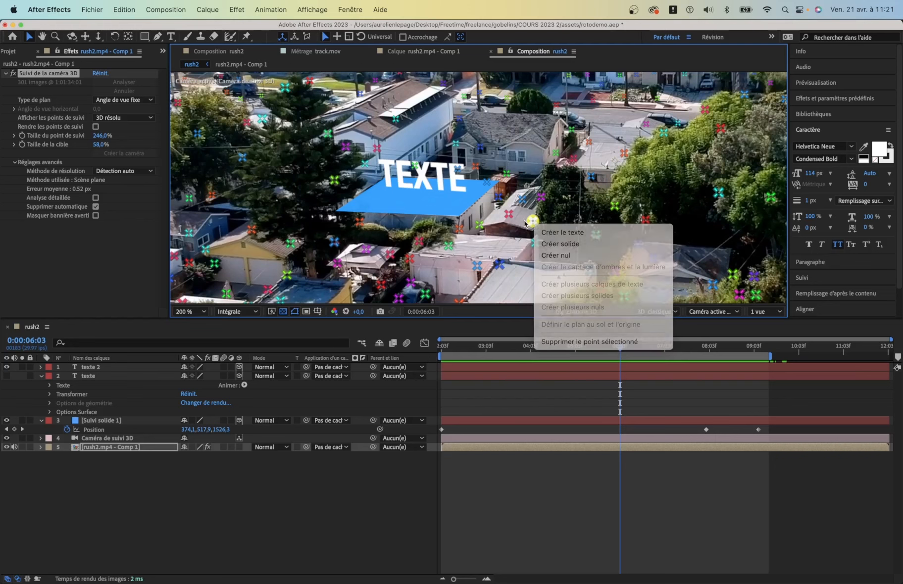
{"action": "right_click", "coordinate": [511, 242]}
{"action": "left_click", "coordinate": [499, 241]}
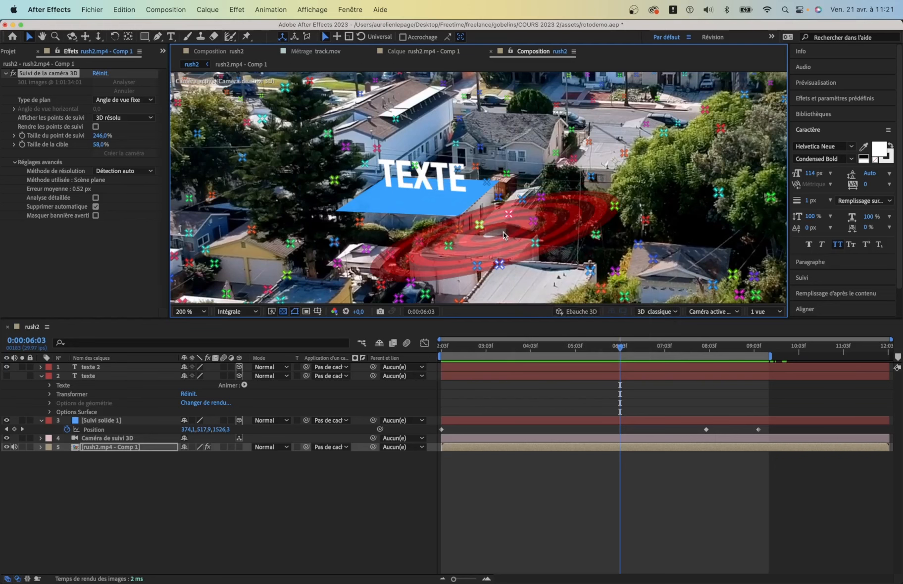
{"action": "right_click", "coordinate": [503, 233]}
{"action": "left_click", "coordinate": [498, 226]}
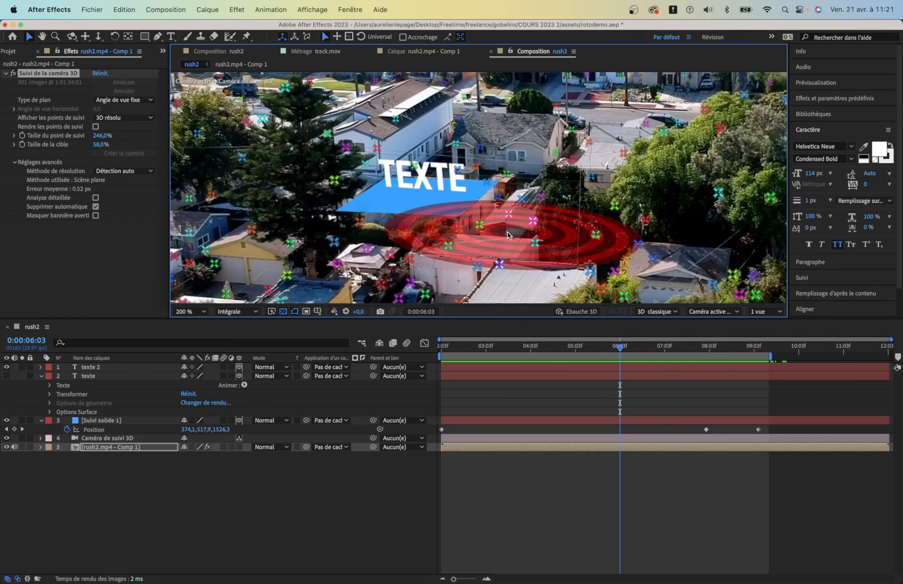
{"action": "right_click", "coordinate": [508, 232]}
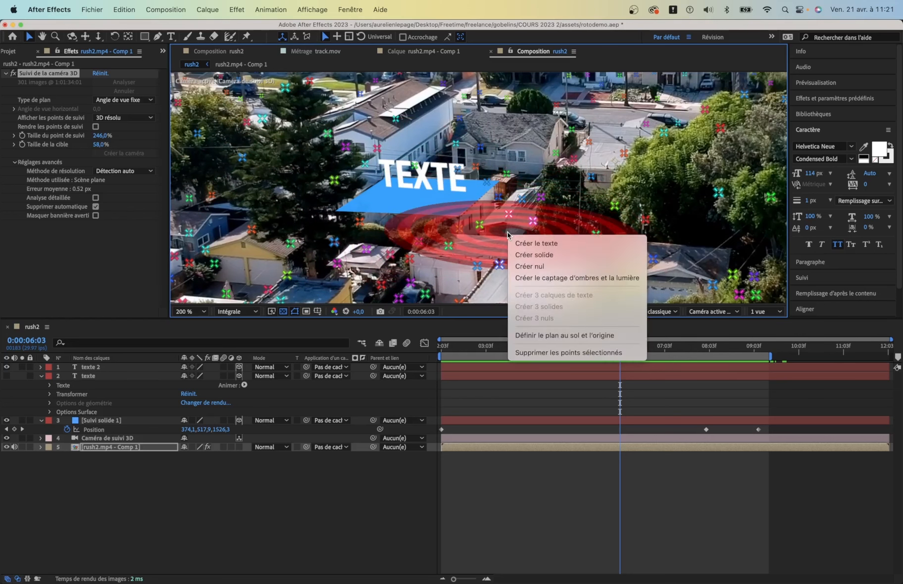
{"action": "left_click", "coordinate": [591, 278]}
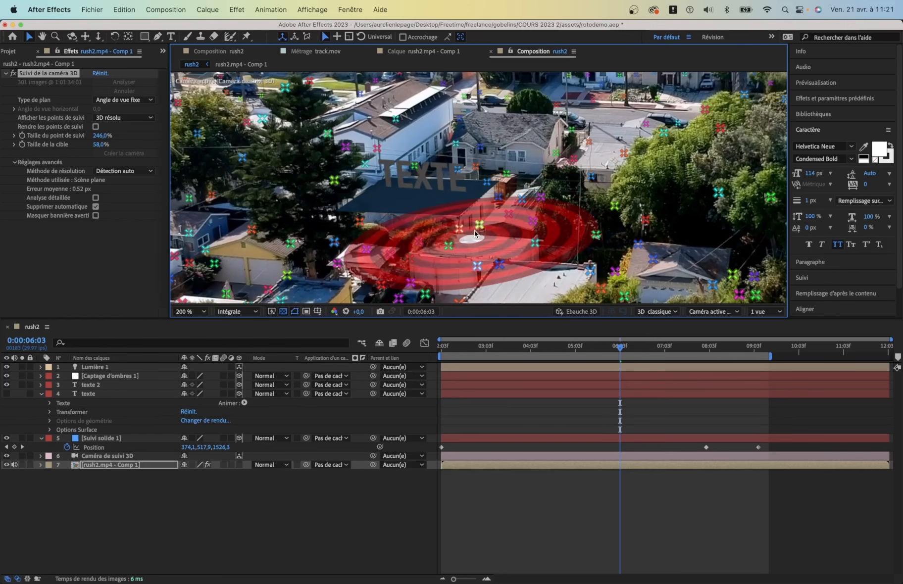
{"action": "scroll", "coordinate": [492, 232], "scroll_direction": "down", "scroll_amount": 2}
{"action": "scroll", "coordinate": [494, 230], "scroll_direction": "down", "scroll_amount": 2}
{"action": "scroll", "coordinate": [496, 226], "scroll_direction": "up", "scroll_amount": 4}
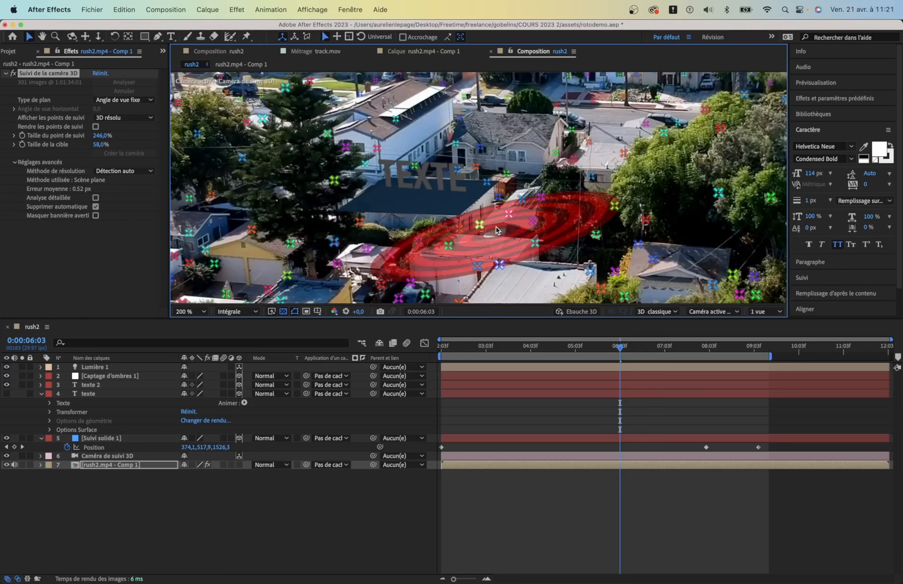
{"action": "scroll", "coordinate": [496, 227], "scroll_direction": "down", "scroll_amount": 2}
{"action": "scroll", "coordinate": [458, 179], "scroll_direction": "up", "scroll_amount": 2}
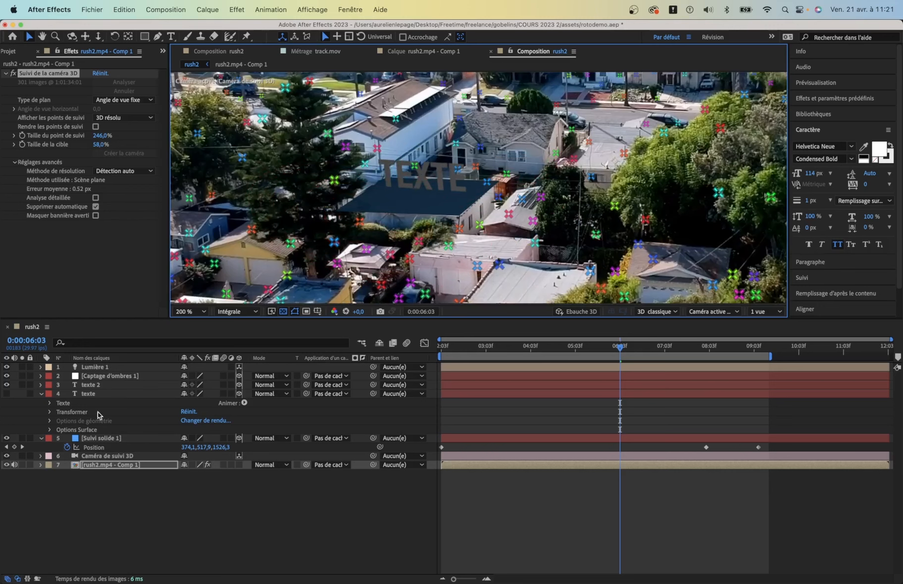
Set Projette une ombre to Oui in the surface options of the texte 2 layer
{"action": "left_click", "coordinate": [99, 370]}
{"action": "left_click", "coordinate": [40, 384]}
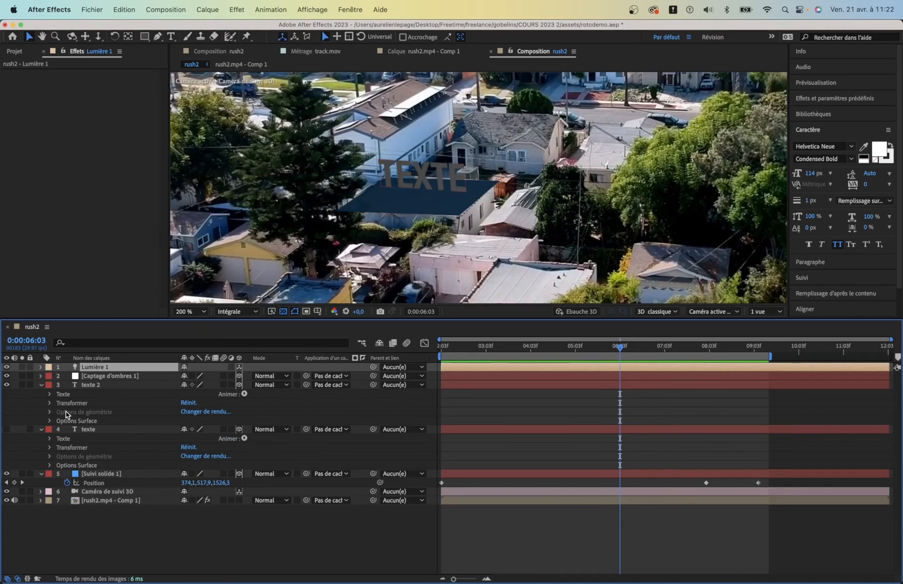
{"action": "left_click", "coordinate": [50, 422]}
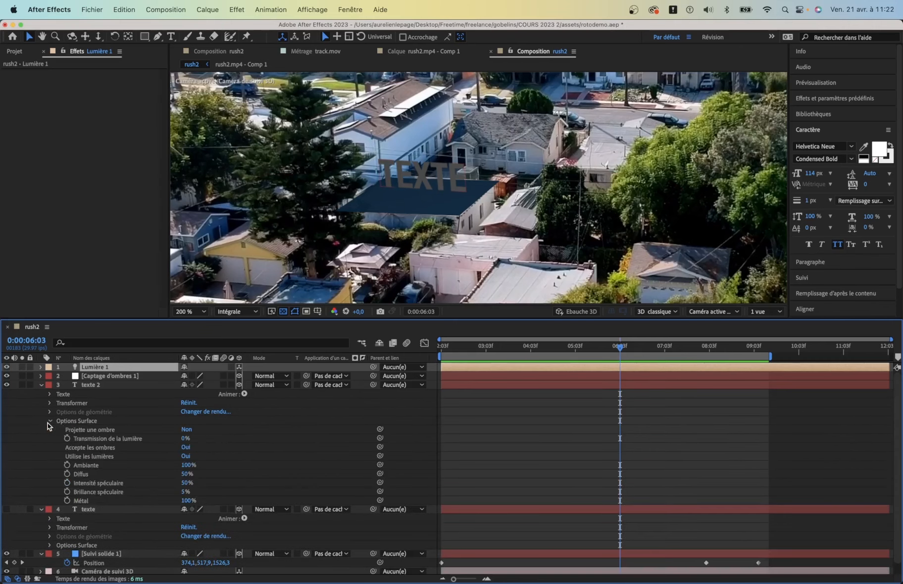
{"action": "left_click", "coordinate": [49, 421]}
{"action": "left_click", "coordinate": [95, 383]}
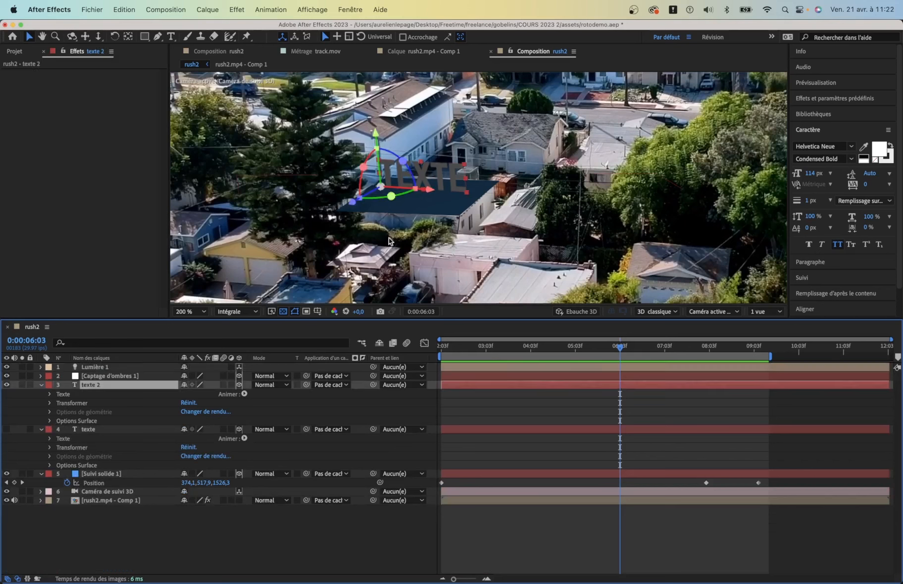
{"action": "left_click", "coordinate": [40, 385]}
{"action": "left_click", "coordinate": [40, 384]}
{"action": "left_click", "coordinate": [75, 422]}
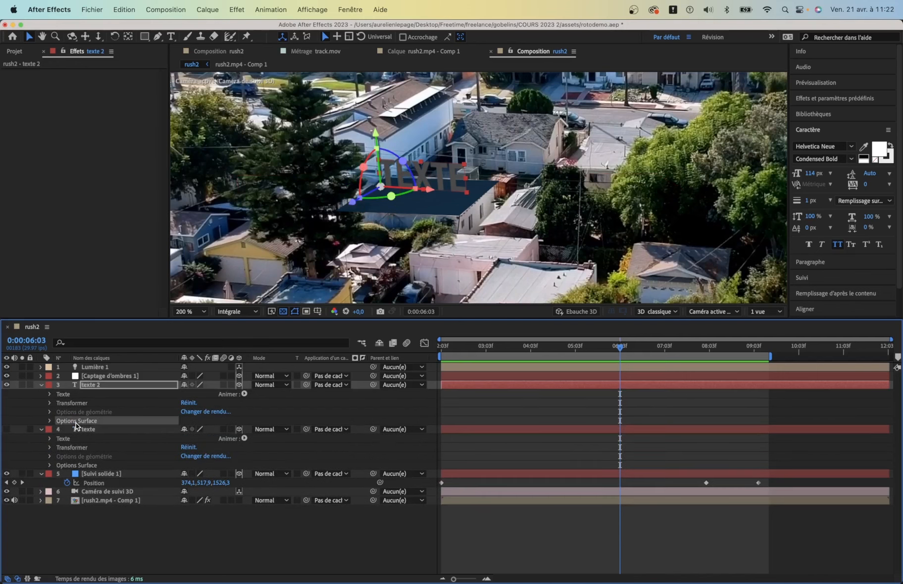
{"action": "left_click", "coordinate": [49, 421]}
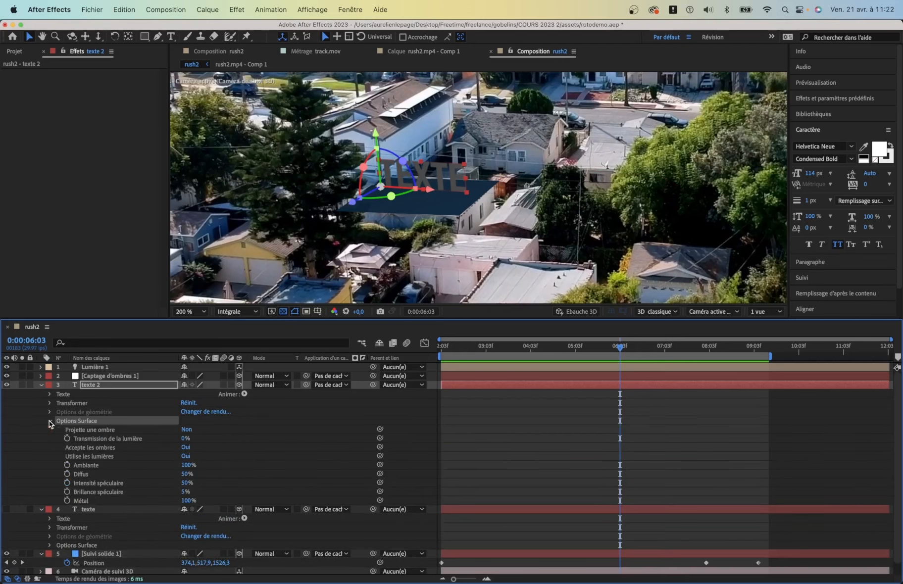
{"action": "left_click", "coordinate": [187, 431]}
{"action": "scroll", "coordinate": [441, 188], "scroll_direction": "up", "scroll_amount": 3}
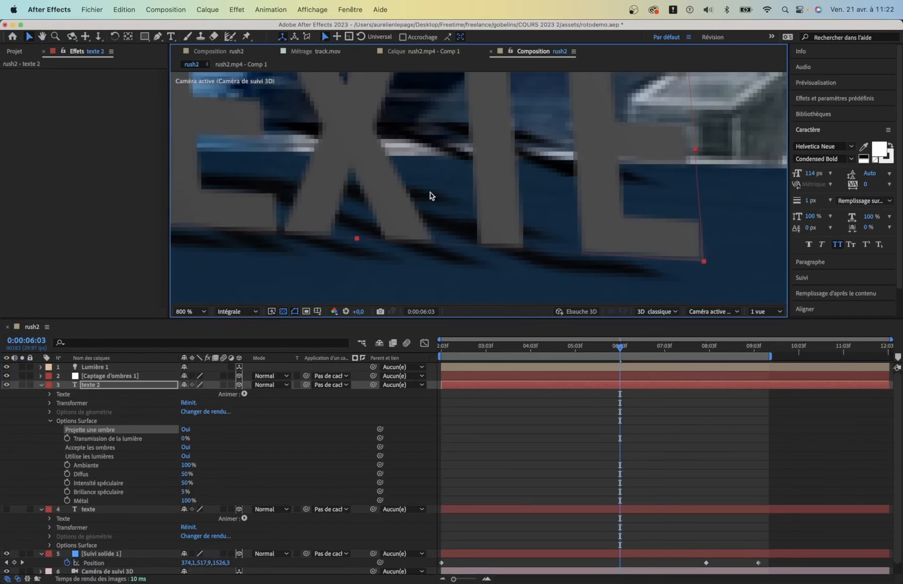
{"action": "scroll", "coordinate": [430, 196], "scroll_direction": "down", "scroll_amount": 5}
{"action": "scroll", "coordinate": [443, 200], "scroll_direction": "up", "scroll_amount": 4}
Collapse the properties of both text layers and hide the Captage d'ombres 1 layer
{"action": "left_click", "coordinate": [57, 378]}
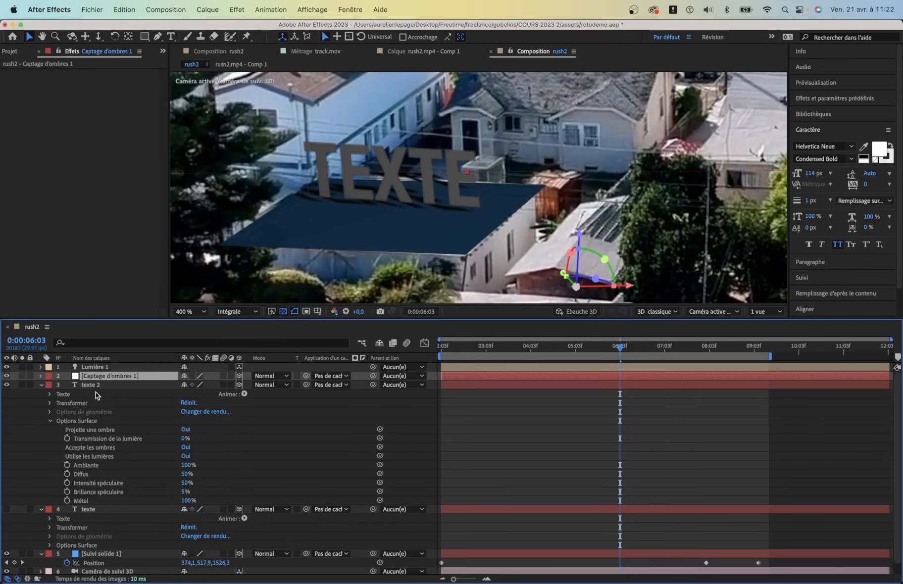
{"action": "left_click", "coordinate": [41, 386]}
{"action": "left_click", "coordinate": [42, 394]}
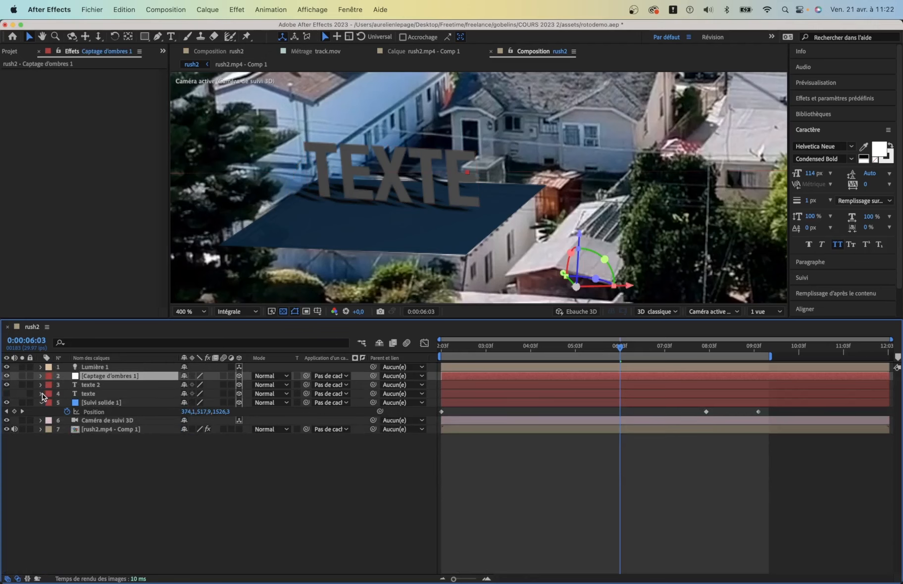
{"action": "left_click", "coordinate": [94, 367]}
{"action": "left_click", "coordinate": [99, 377]}
{"action": "key", "text": "period"}
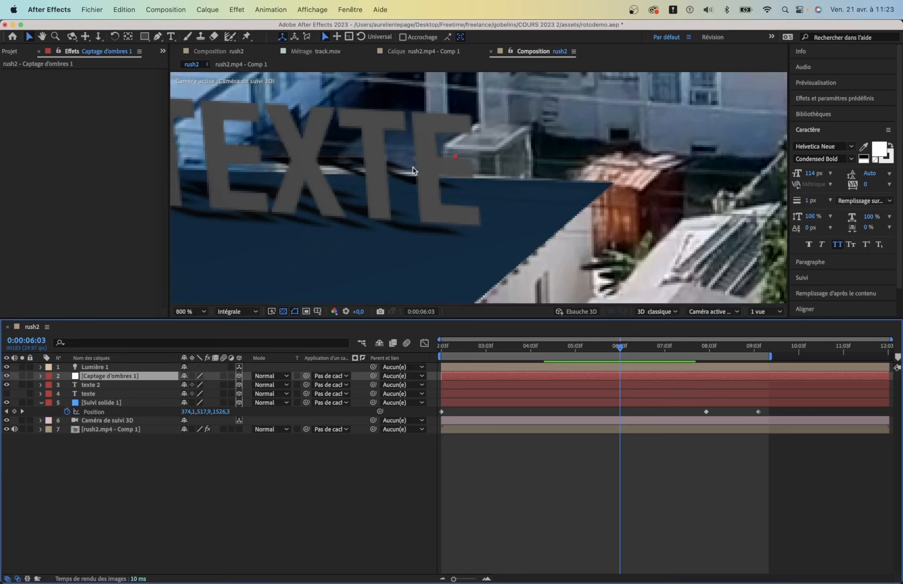
{"action": "left_click_drag", "start_coordinate": [351, 171], "coordinate": [514, 177]}
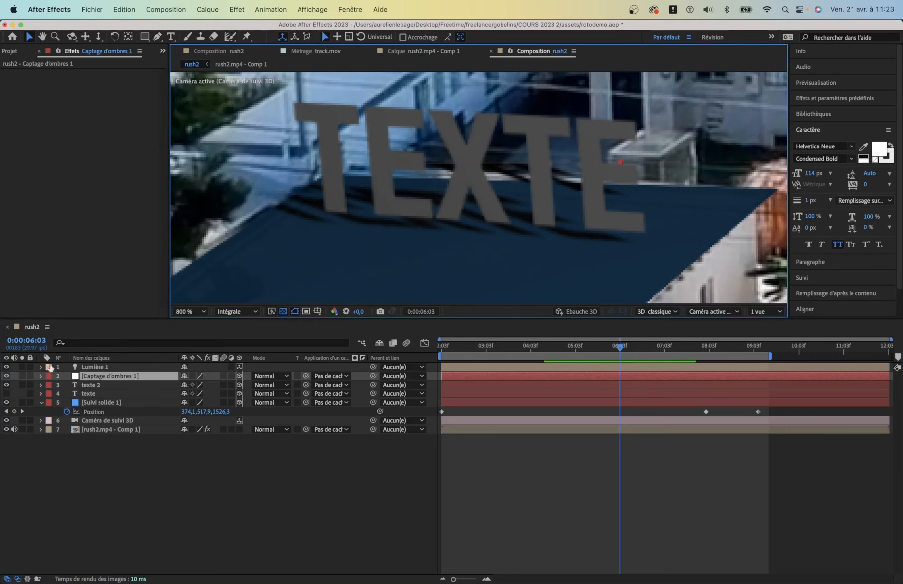
{"action": "left_click", "coordinate": [10, 377]}
{"action": "left_click_drag", "start_coordinate": [373, 226], "coordinate": [365, 197]}
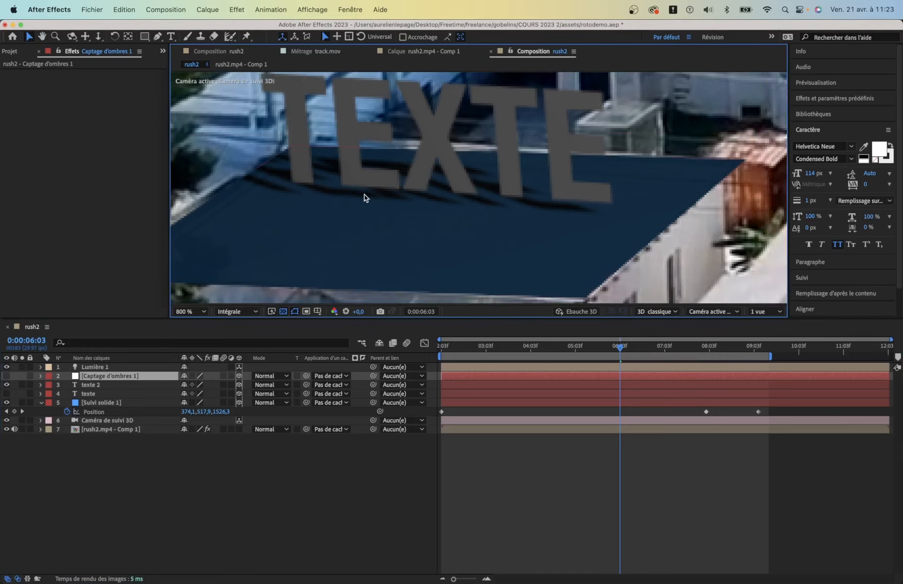
{"action": "key", "text": "comma"}
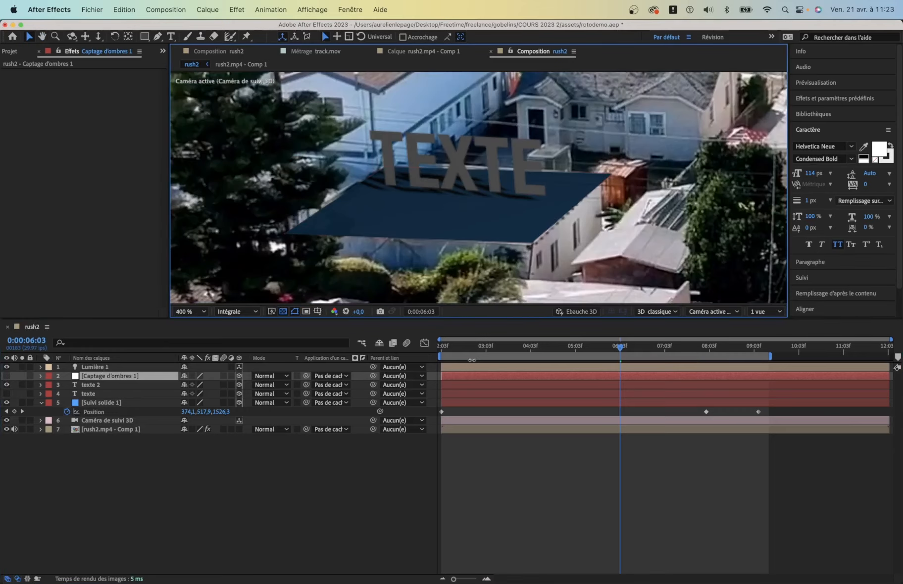
{"action": "left_click_drag", "start_coordinate": [471, 347], "coordinate": [619, 341]}
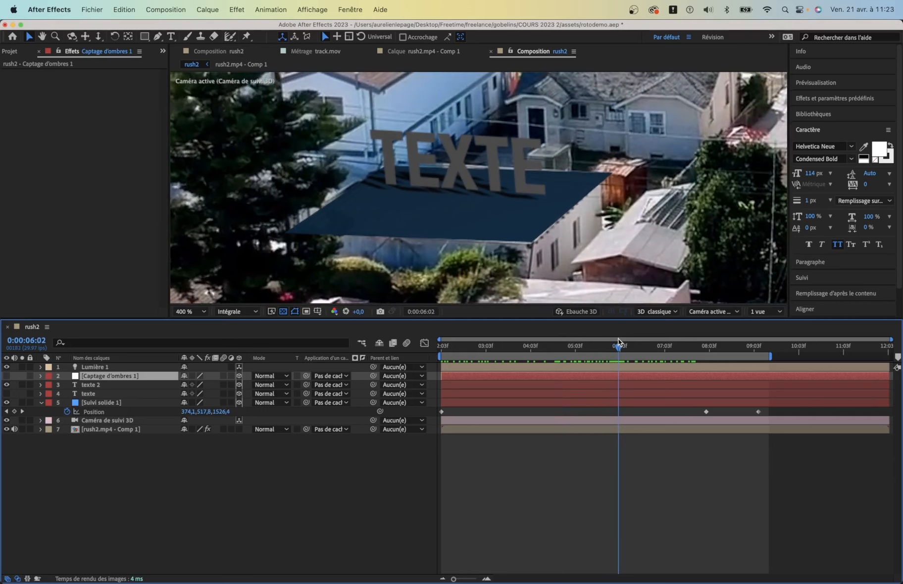
Set Utilise les lumières to Non in Suivi solide 1's surface options, keeping Accepte les ombres on Oui
{"action": "left_click", "coordinate": [106, 403]}
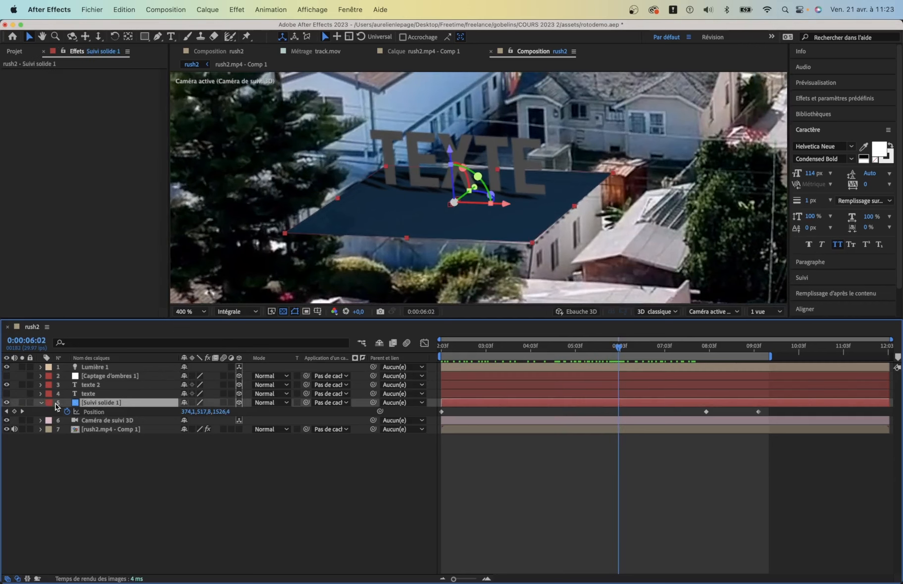
{"action": "left_click", "coordinate": [41, 403]}
{"action": "left_click", "coordinate": [40, 403]}
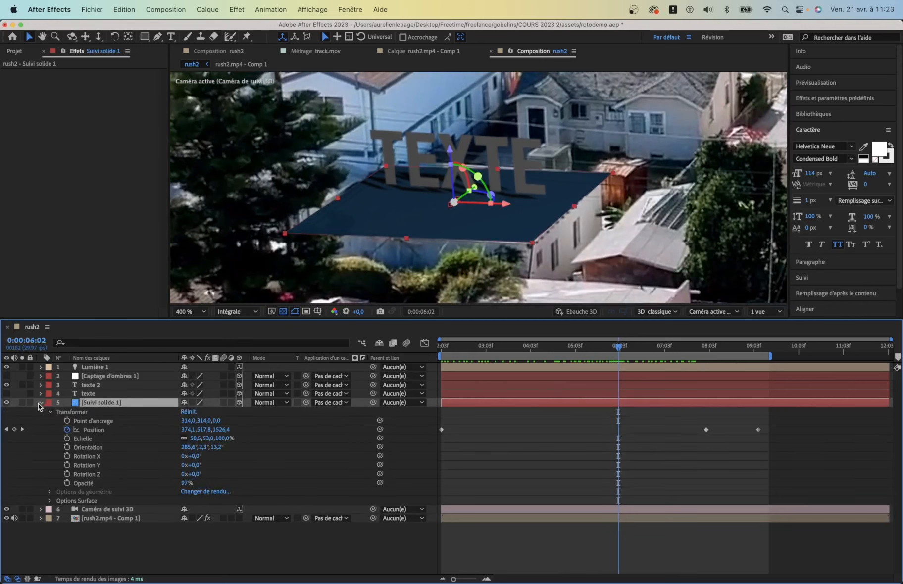
{"action": "left_click", "coordinate": [50, 501]}
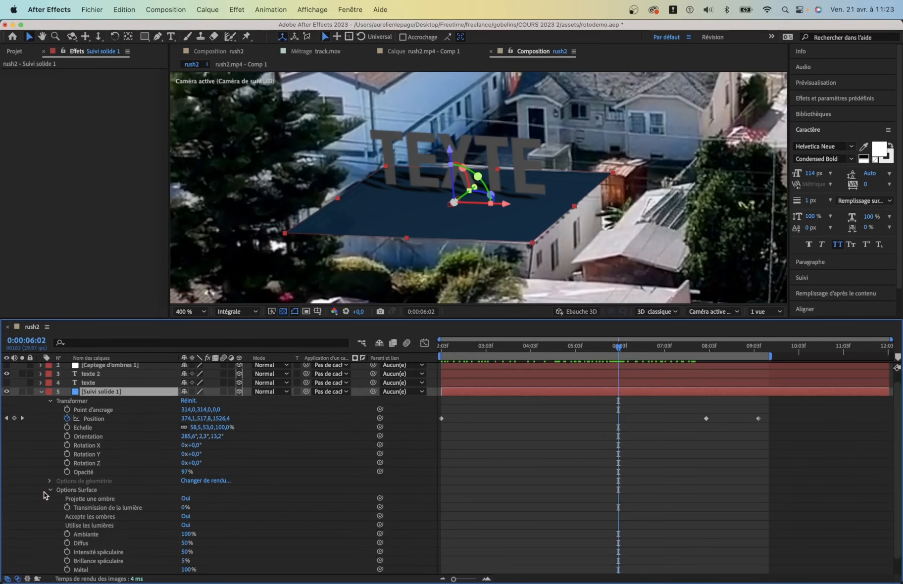
{"action": "left_click", "coordinate": [184, 516]}
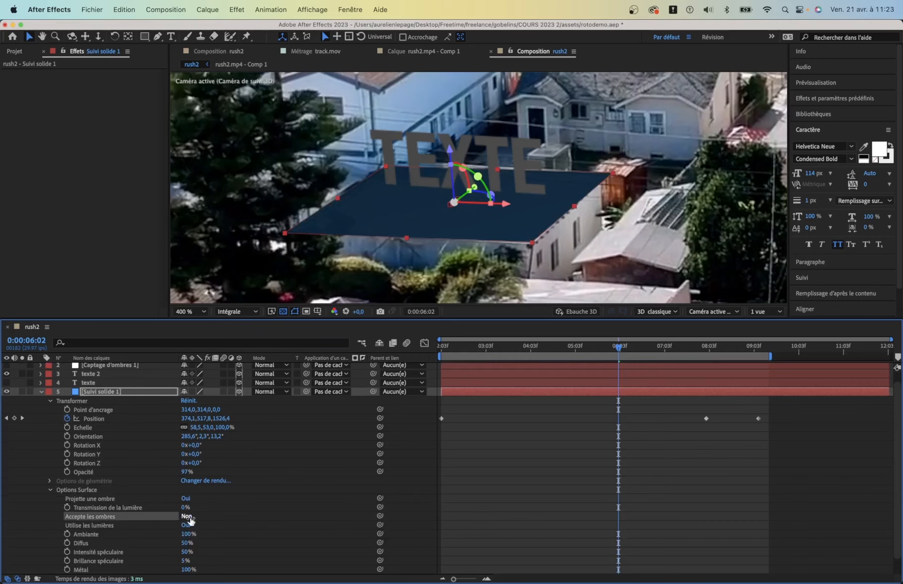
{"action": "left_click", "coordinate": [187, 517]}
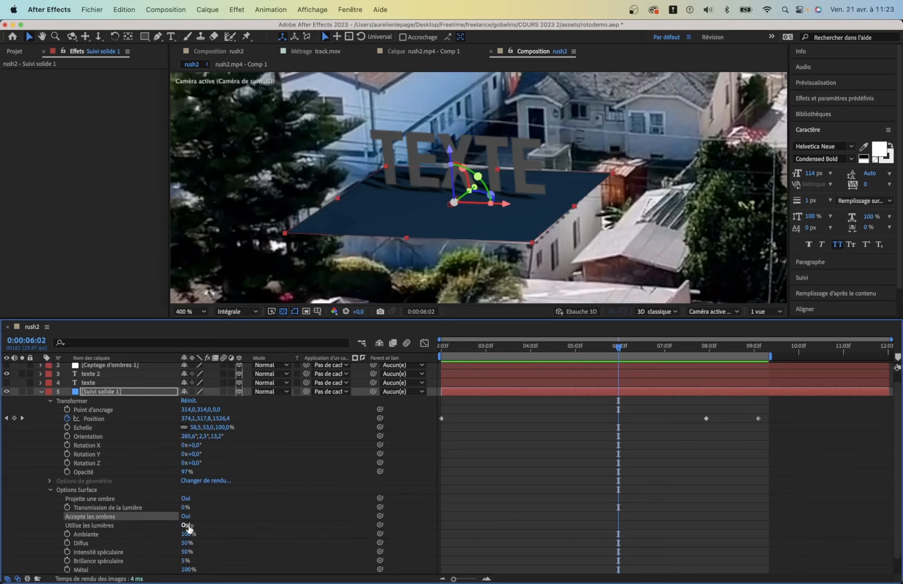
{"action": "left_click", "coordinate": [186, 525]}
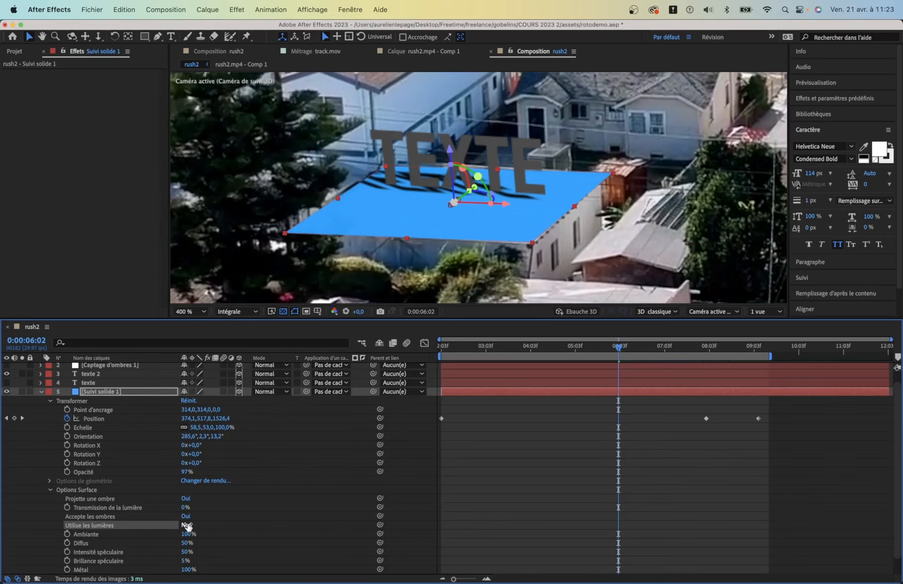
Check the Projette une ombre setting in the light options of Lumière 1
{"action": "scroll", "coordinate": [94, 405], "scroll_direction": "up", "scroll_amount": 2}
{"action": "left_click", "coordinate": [86, 370]}
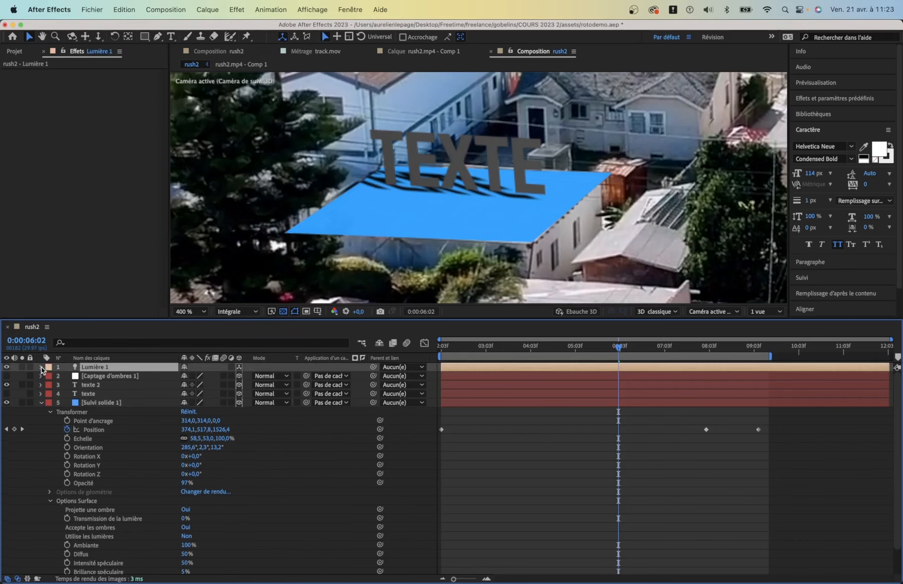
{"action": "left_click", "coordinate": [41, 367]}
{"action": "left_click", "coordinate": [49, 385]}
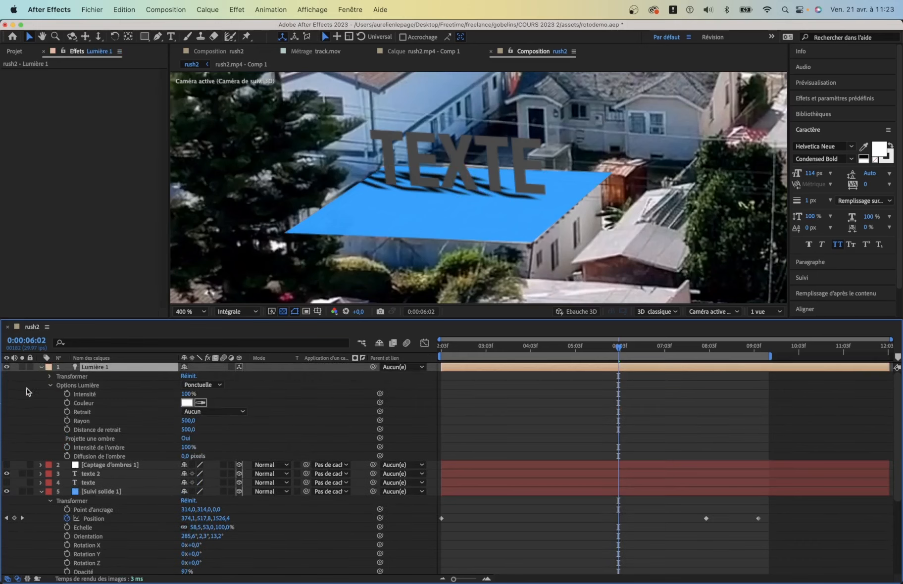
{"action": "left_click", "coordinate": [187, 439]}
{"action": "left_click", "coordinate": [188, 439]}
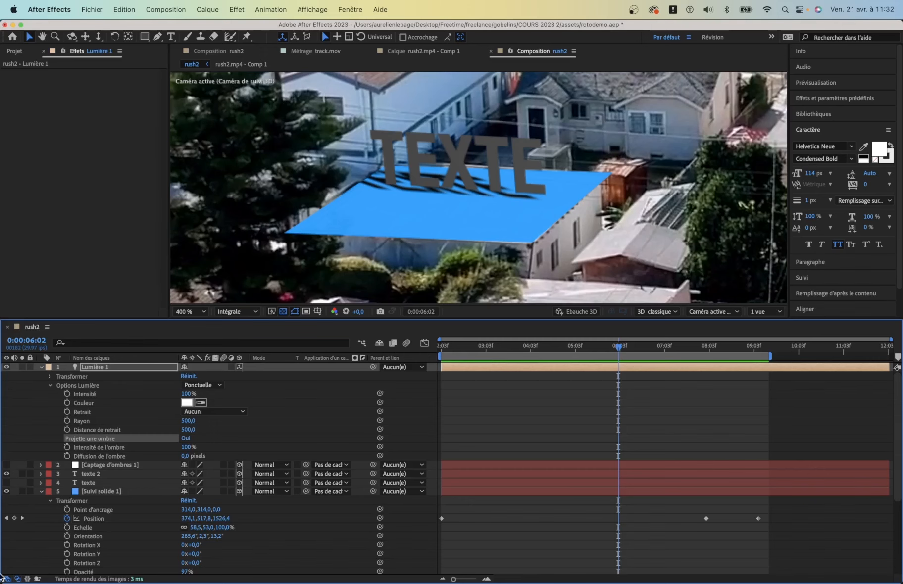
Set Accepte les ombres to Seul(e) in the surface options of Suivi solide 1
{"action": "left_click", "coordinate": [113, 491]}
{"action": "scroll", "coordinate": [112, 500], "scroll_direction": "down", "scroll_amount": 5}
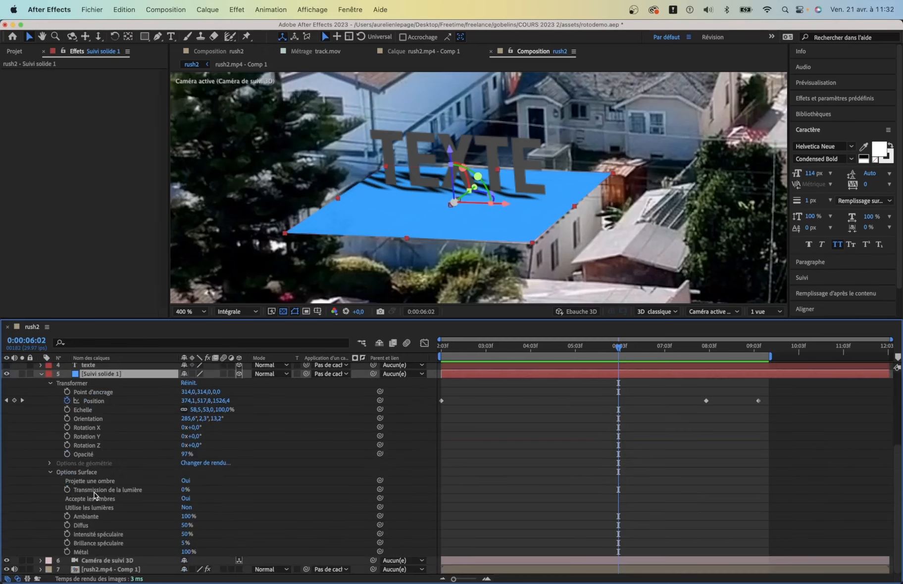
{"action": "left_click", "coordinate": [186, 498]}
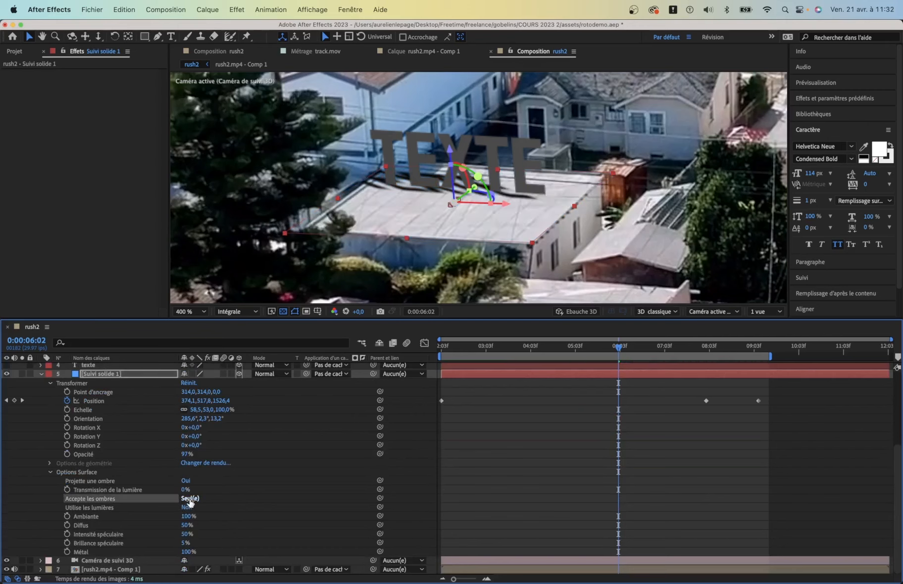
{"action": "left_click", "coordinate": [190, 498]}
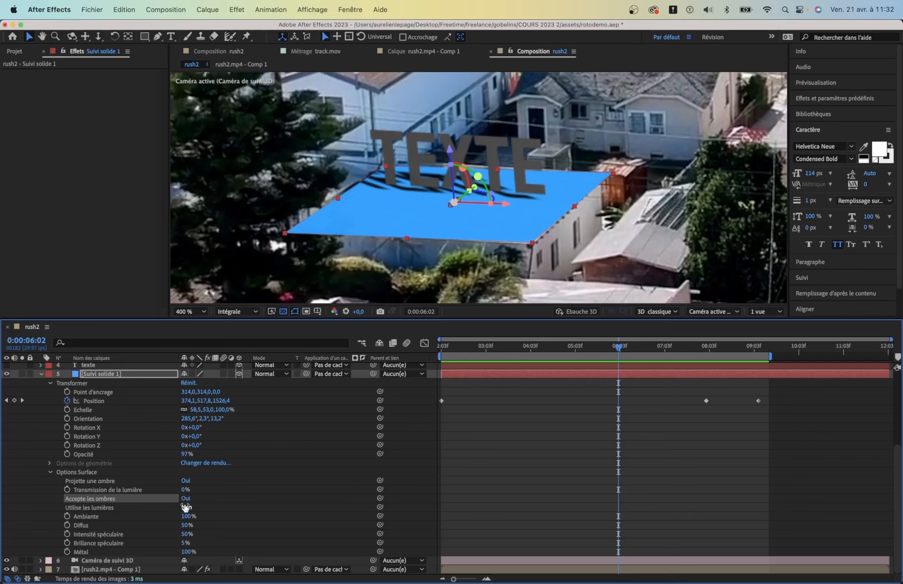
{"action": "left_click", "coordinate": [186, 499]}
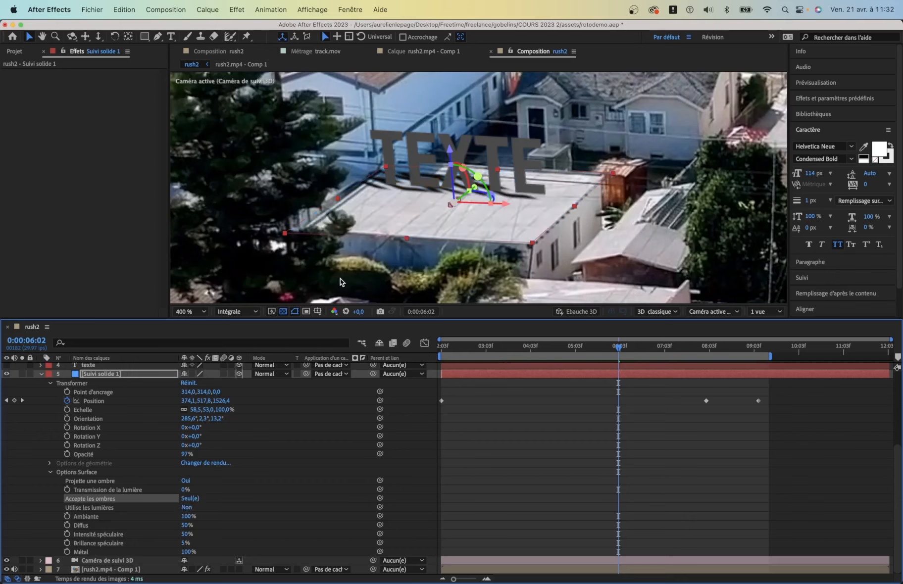
Reposition the texte 2 layer over the white roof, shifting it sideways and in depth
{"action": "left_click", "coordinate": [119, 365]}
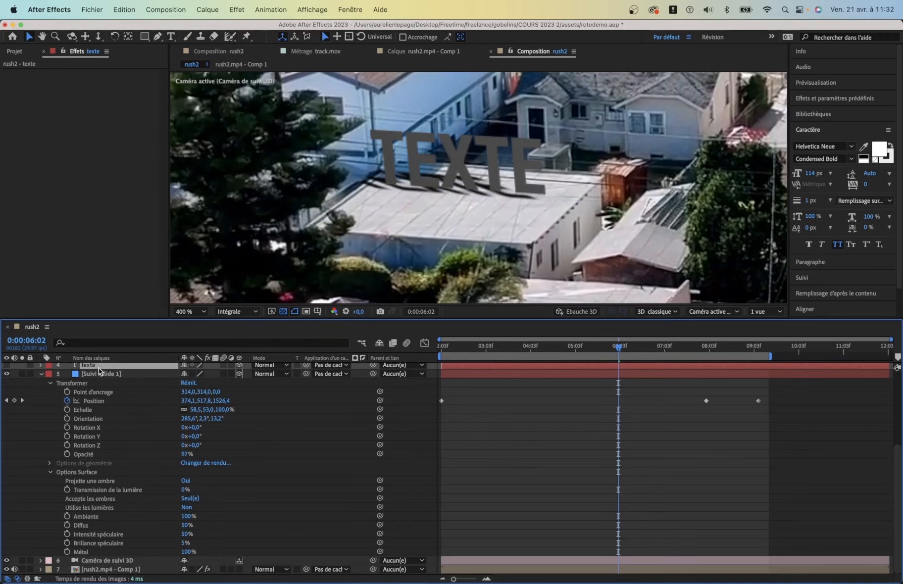
{"action": "scroll", "coordinate": [98, 369], "scroll_direction": "up", "scroll_amount": 5}
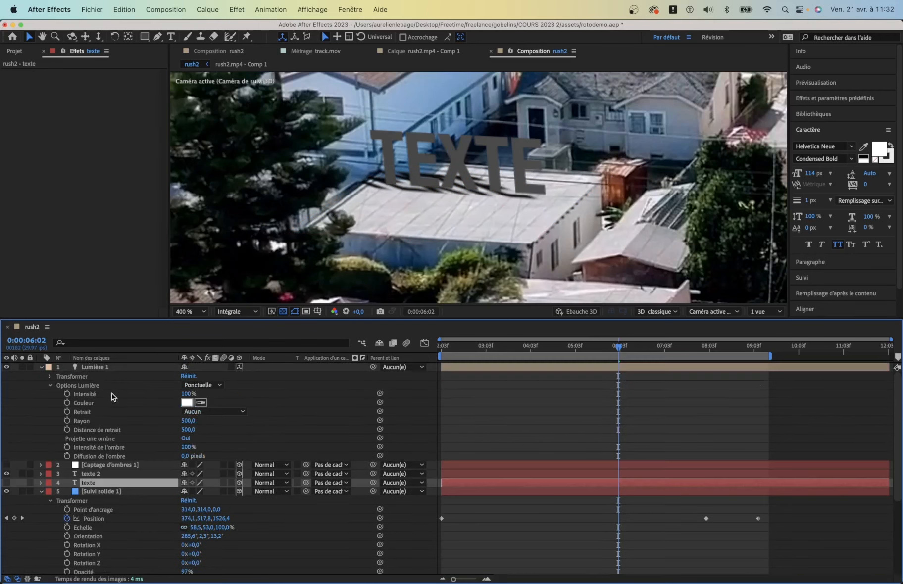
{"action": "left_click", "coordinate": [98, 475]}
{"action": "left_click_drag", "start_coordinate": [348, 201], "coordinate": [446, 211]}
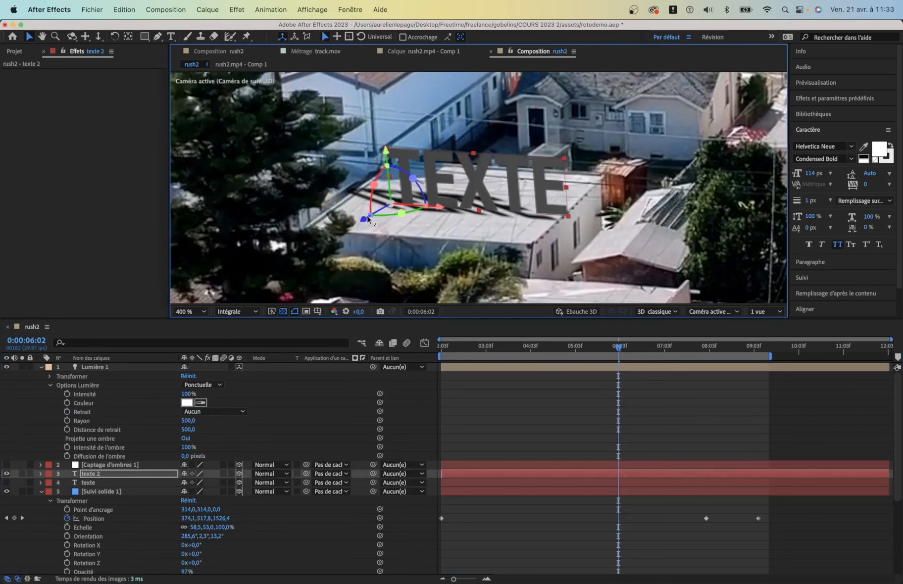
{"action": "left_click_drag", "start_coordinate": [368, 222], "coordinate": [341, 233]}
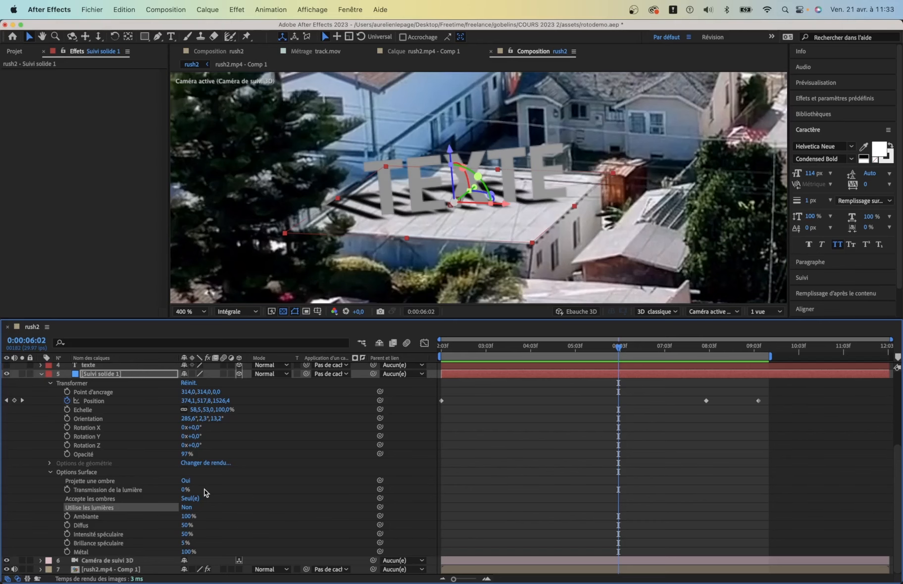
Set Lumière 1's shadow intensity to 57% and its shadow diffusion to 330 pixels
{"action": "scroll", "coordinate": [173, 461], "scroll_direction": "up", "scroll_amount": 5}
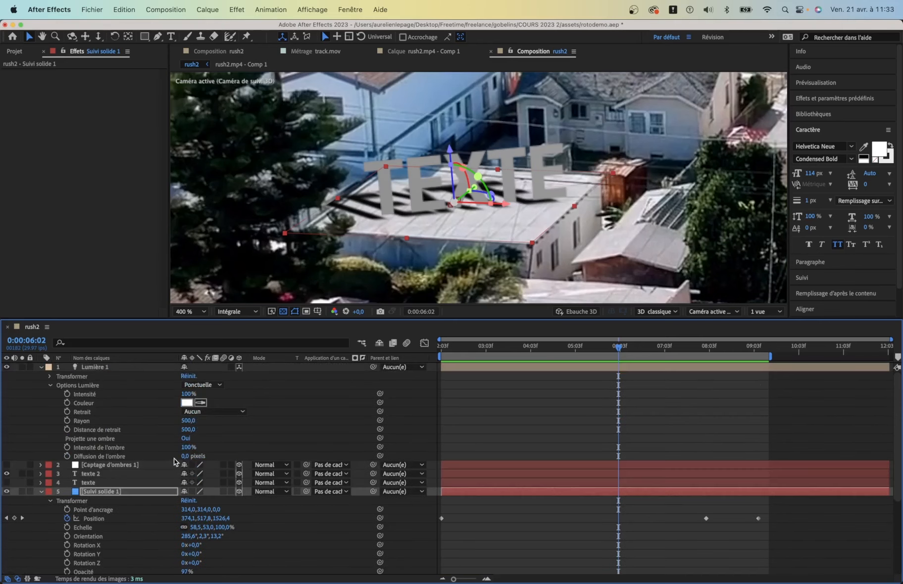
{"action": "left_click", "coordinate": [81, 387]}
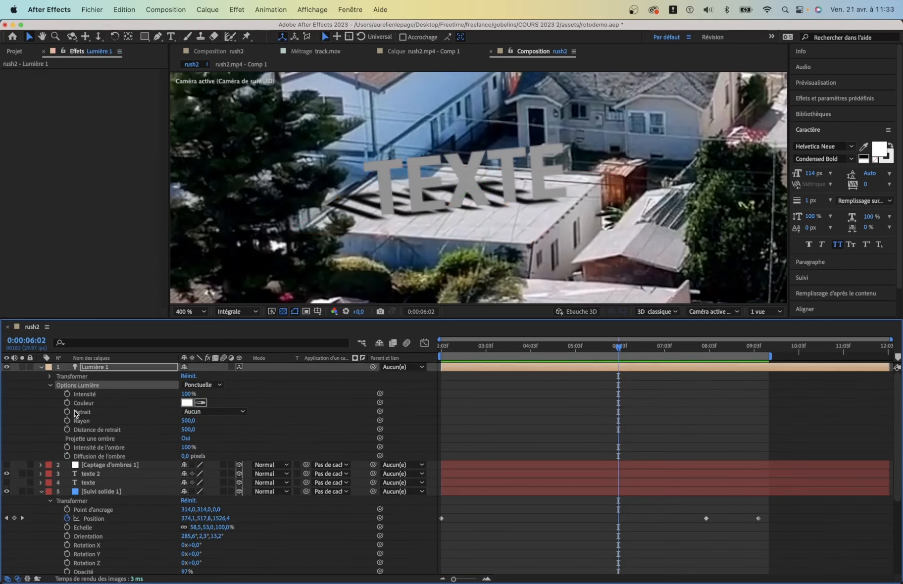
{"action": "left_click_drag", "start_coordinate": [185, 448], "coordinate": [354, 452]}
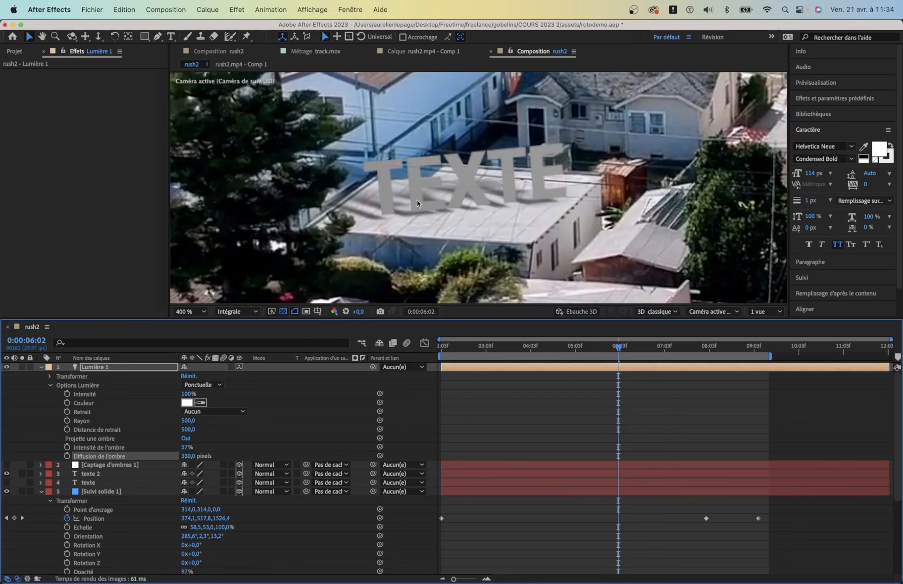
{"action": "left_click_drag", "start_coordinate": [182, 451], "coordinate": [195, 453]}
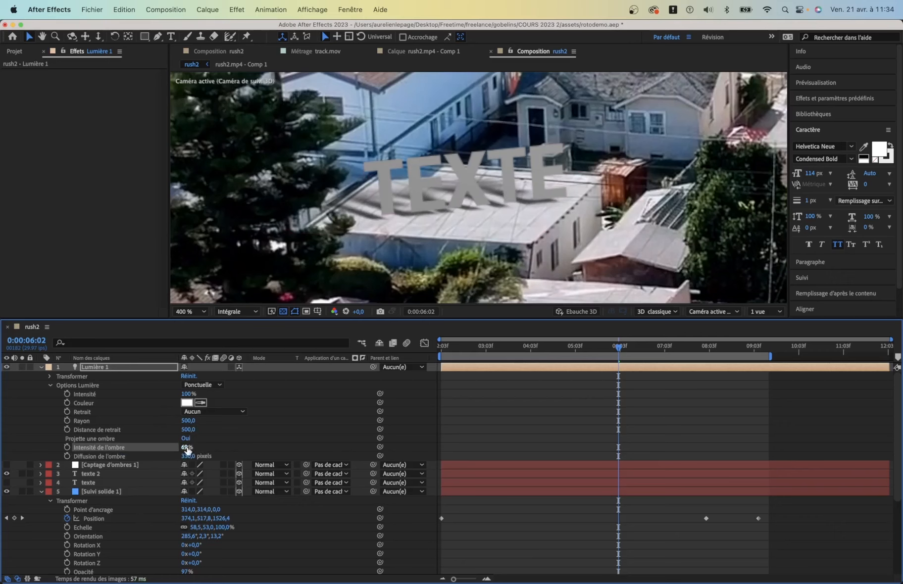
{"action": "left_click_drag", "start_coordinate": [187, 449], "coordinate": [177, 448]}
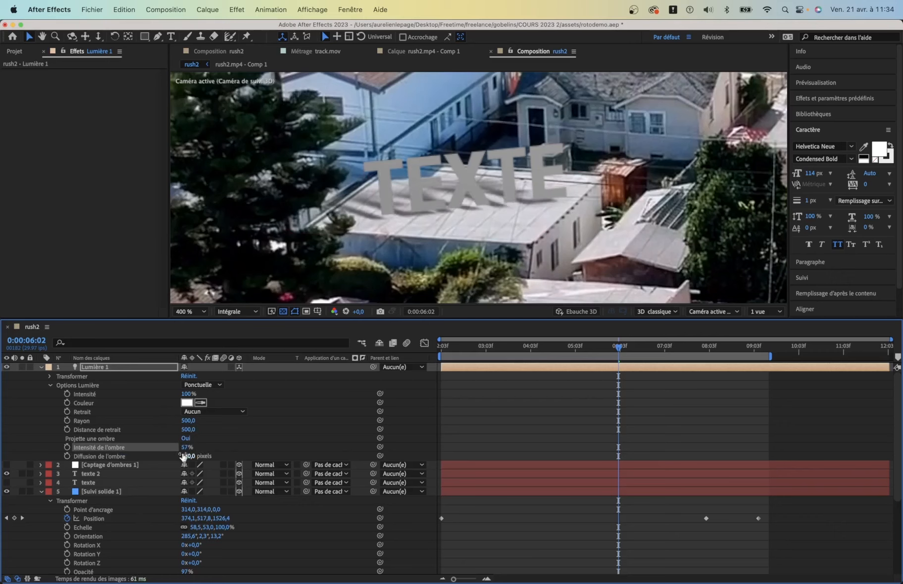
Expand the texte 2 layer to review its surface options
{"action": "left_click", "coordinate": [89, 475]}
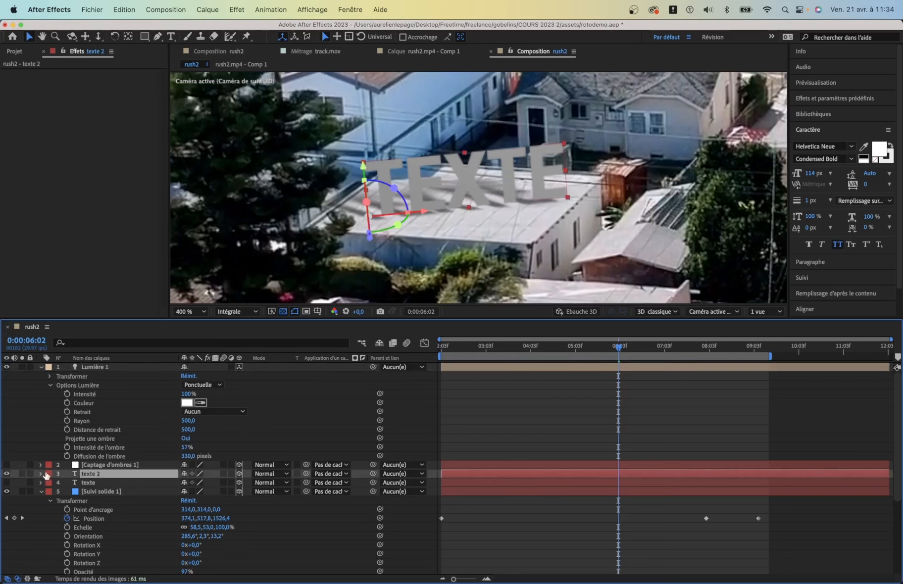
{"action": "left_click", "coordinate": [40, 474]}
{"action": "scroll", "coordinate": [49, 492], "scroll_direction": "down", "scroll_amount": 1}
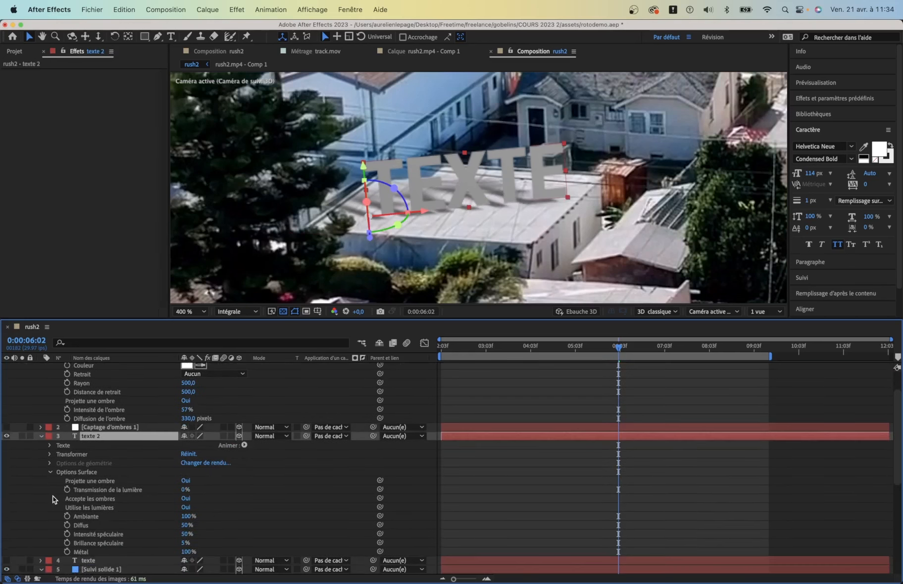
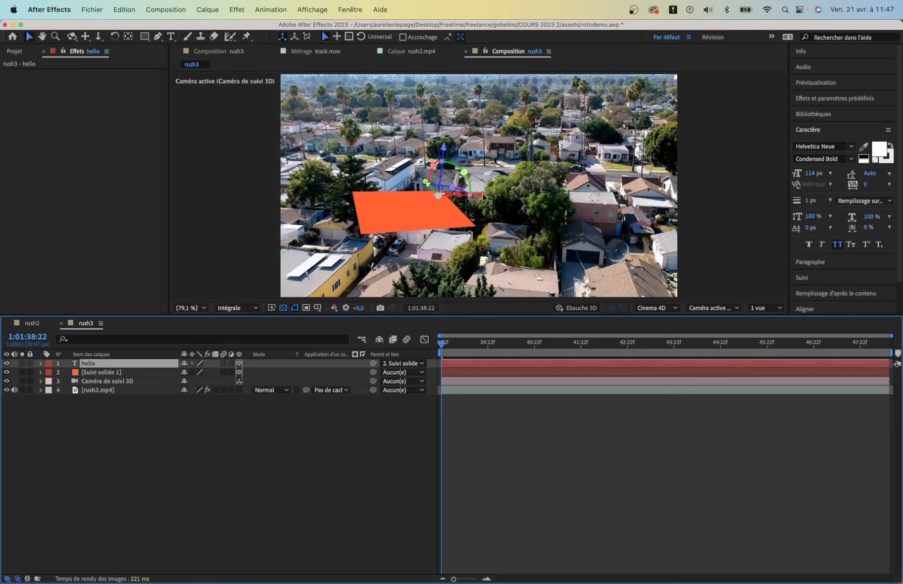
Scale the hello text layer to 376% and move it onto the orange solid
{"action": "left_click_drag", "start_coordinate": [483, 195], "coordinate": [439, 197]}
{"action": "left_click_drag", "start_coordinate": [392, 164], "coordinate": [403, 196]}
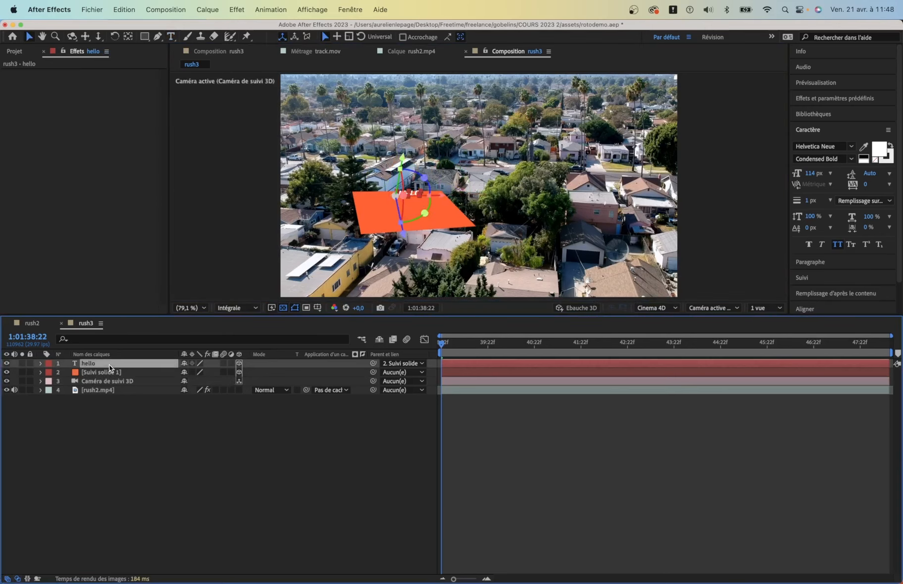
{"action": "key", "text": "s"}
{"action": "left_click_drag", "start_coordinate": [200, 372], "coordinate": [339, 369]}
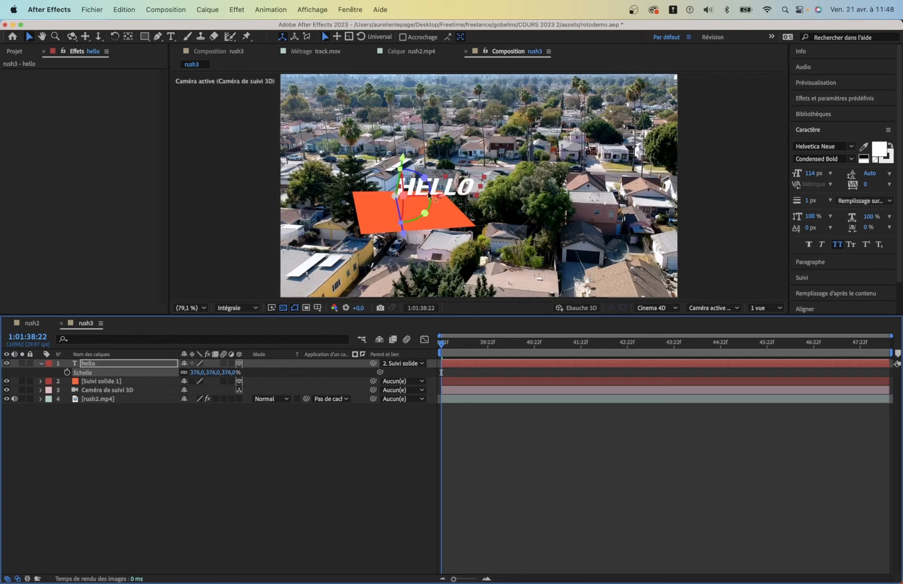
{"action": "left_click_drag", "start_coordinate": [446, 196], "coordinate": [372, 234]}
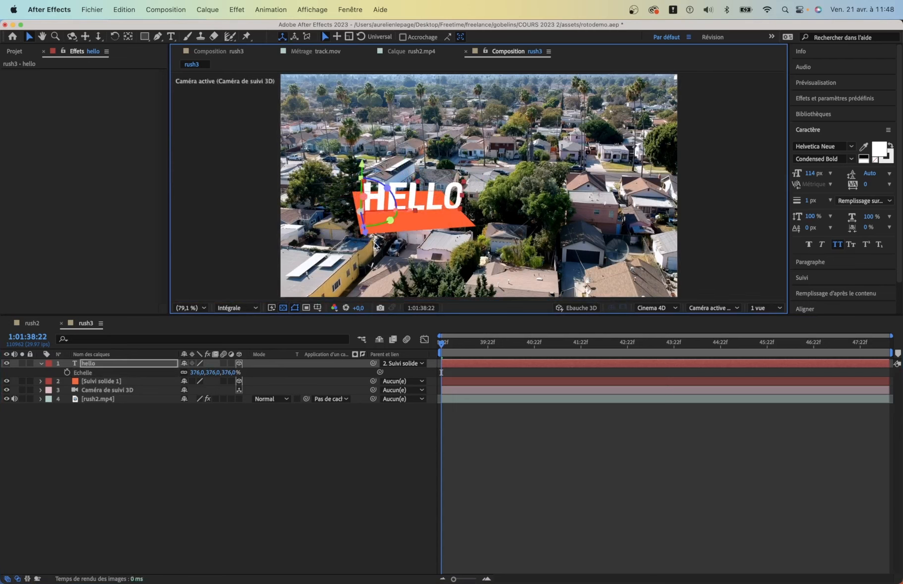
Set the hello text's extrusion depth to 70 in its geometry options and move the text back on the orange solid
{"action": "left_click", "coordinate": [211, 412]}
{"action": "left_click", "coordinate": [89, 364]}
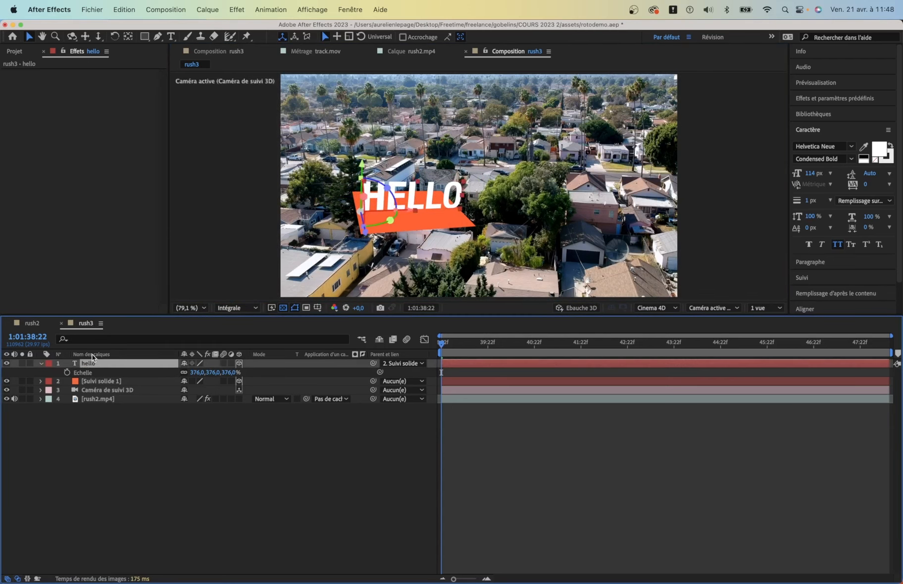
{"action": "left_click", "coordinate": [42, 365]}
{"action": "left_click", "coordinate": [43, 365]}
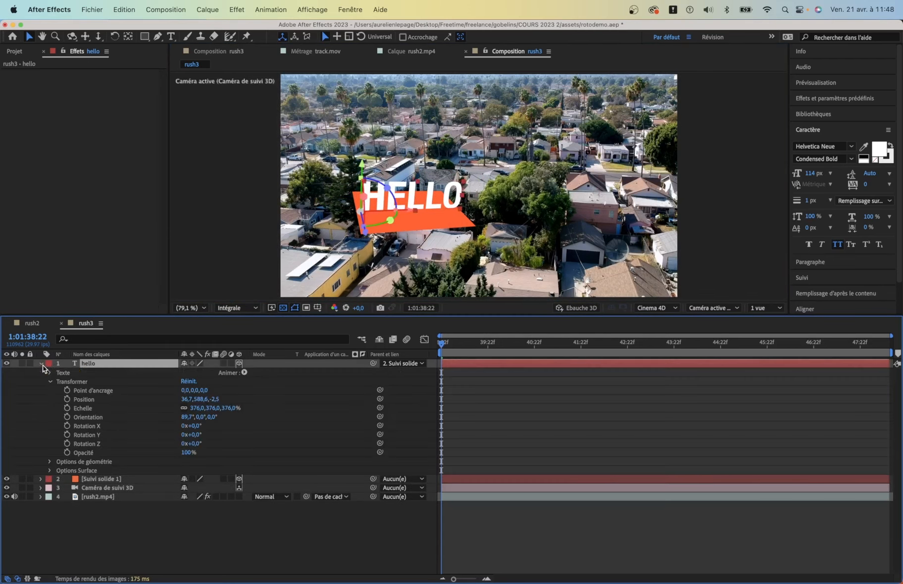
{"action": "left_click", "coordinate": [49, 381]}
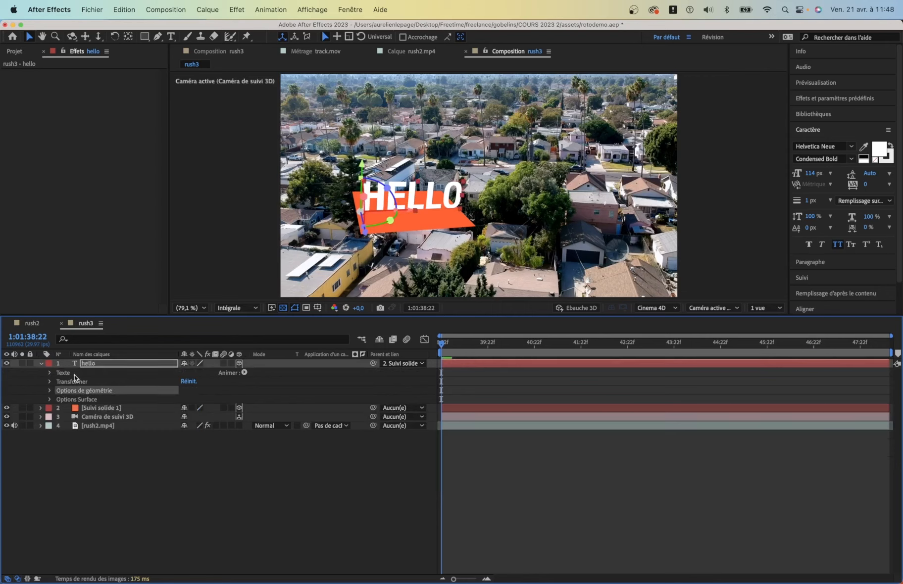
{"action": "left_click", "coordinate": [50, 392]}
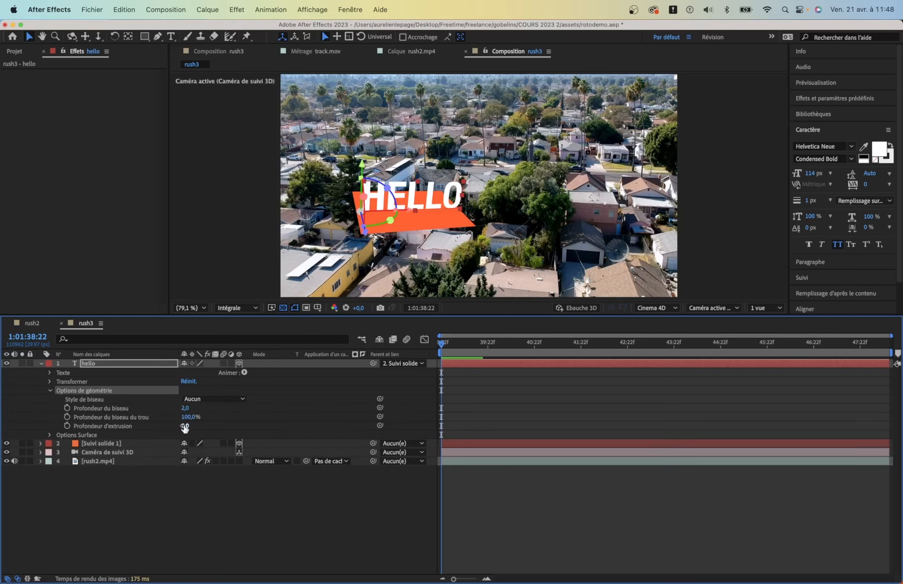
{"action": "left_click_drag", "start_coordinate": [185, 426], "coordinate": [219, 423]}
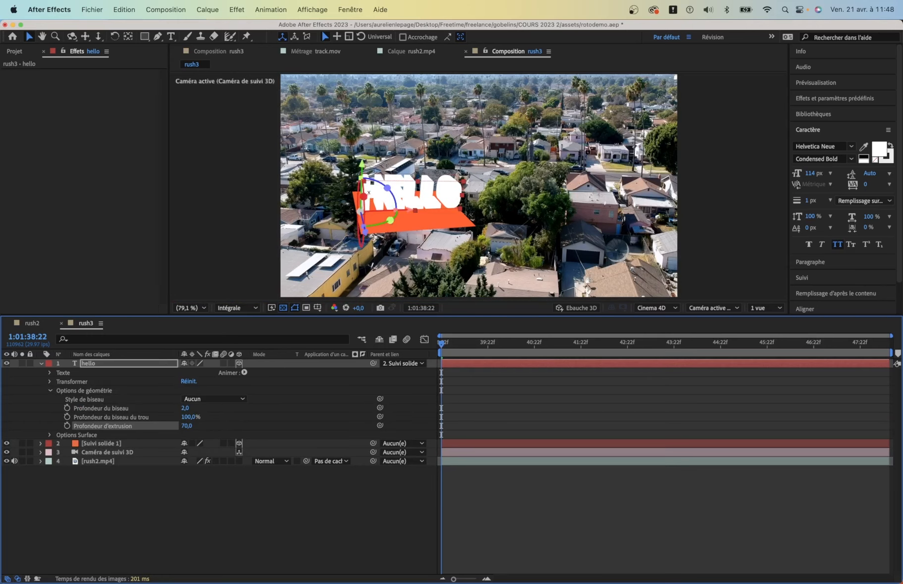
{"action": "left_click_drag", "start_coordinate": [365, 194], "coordinate": [397, 215]}
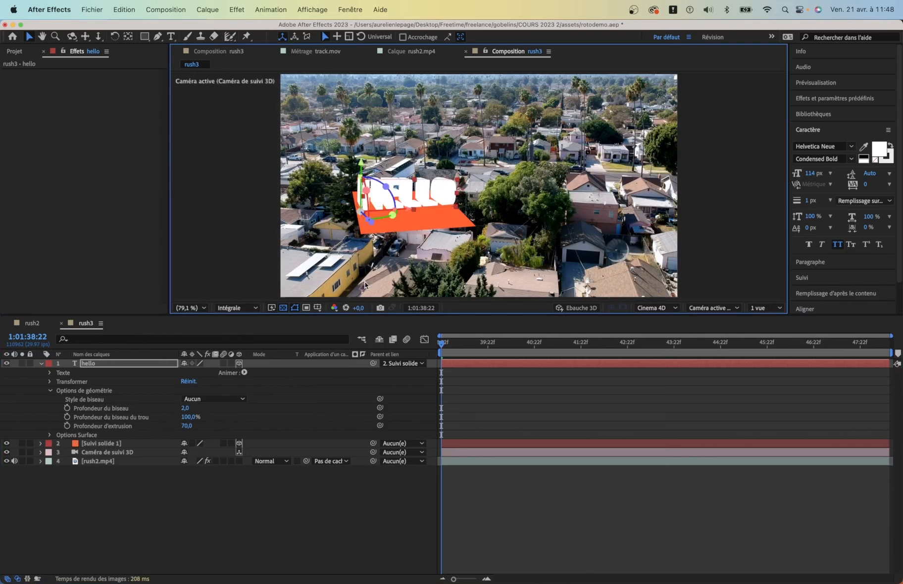
Try a larger bevel depth and the different Projette une ombre settings on the hello text
{"action": "scroll", "coordinate": [365, 284], "scroll_direction": "up", "scroll_amount": 5}
{"action": "scroll", "coordinate": [453, 201], "scroll_direction": "left", "scroll_amount": 4}
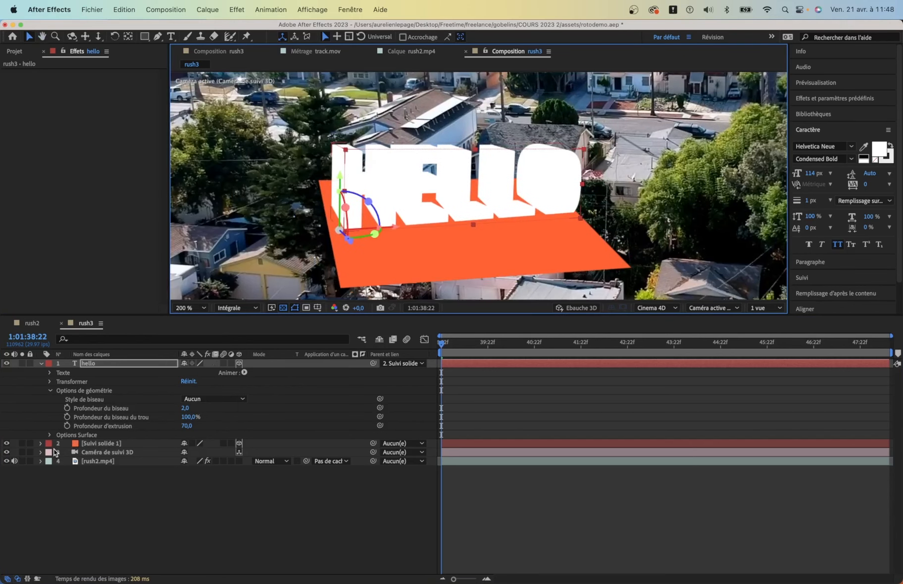
{"action": "left_click", "coordinate": [50, 435]}
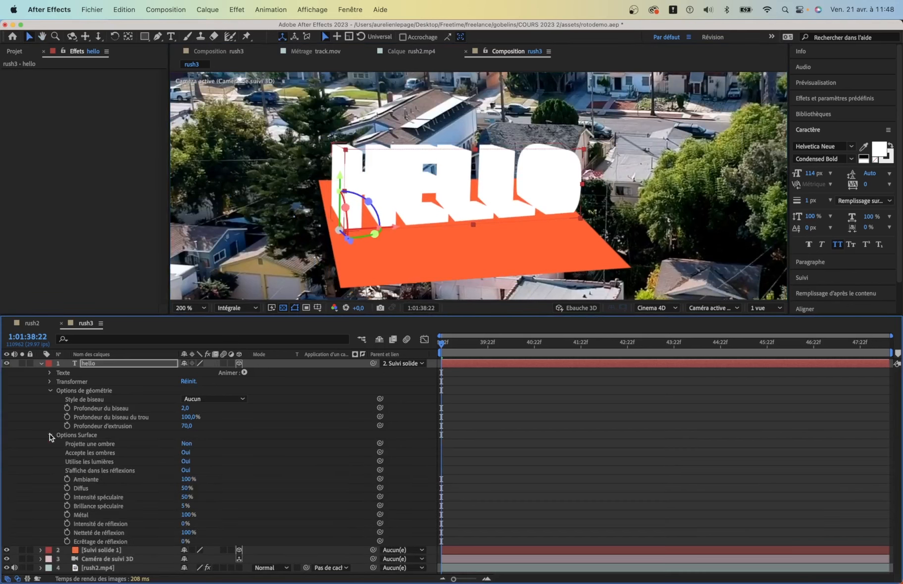
{"action": "left_click_drag", "start_coordinate": [187, 409], "coordinate": [218, 409]}
{"action": "key", "text": "super+z"}
{"action": "left_click", "coordinate": [186, 444]}
{"action": "left_click", "coordinate": [186, 444]}
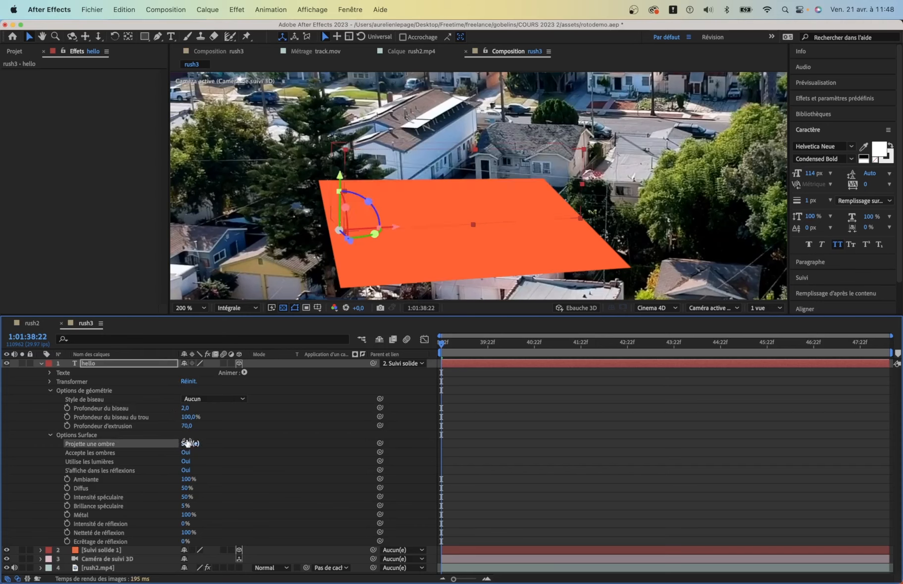
{"action": "left_click", "coordinate": [186, 444]}
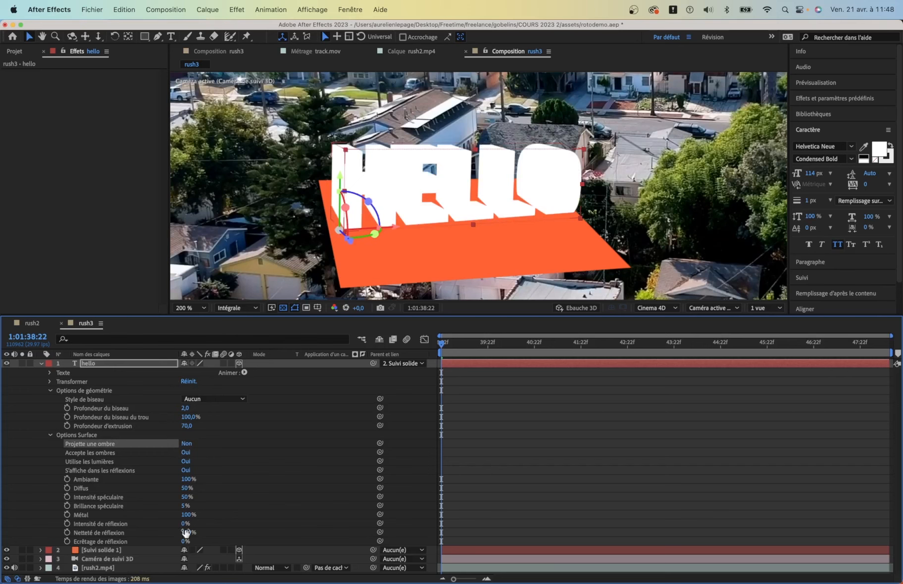
{"action": "left_click", "coordinate": [238, 529]}
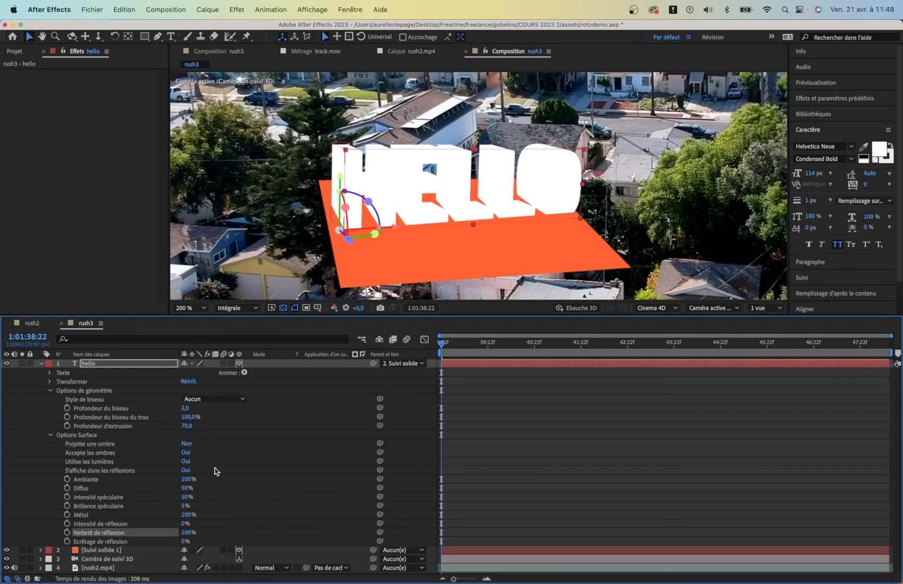
Create a shadow catcher and light from three track points of the 3D camera tracker on rush2.mp4
{"action": "left_click", "coordinate": [99, 568]}
{"action": "left_click", "coordinate": [44, 77]}
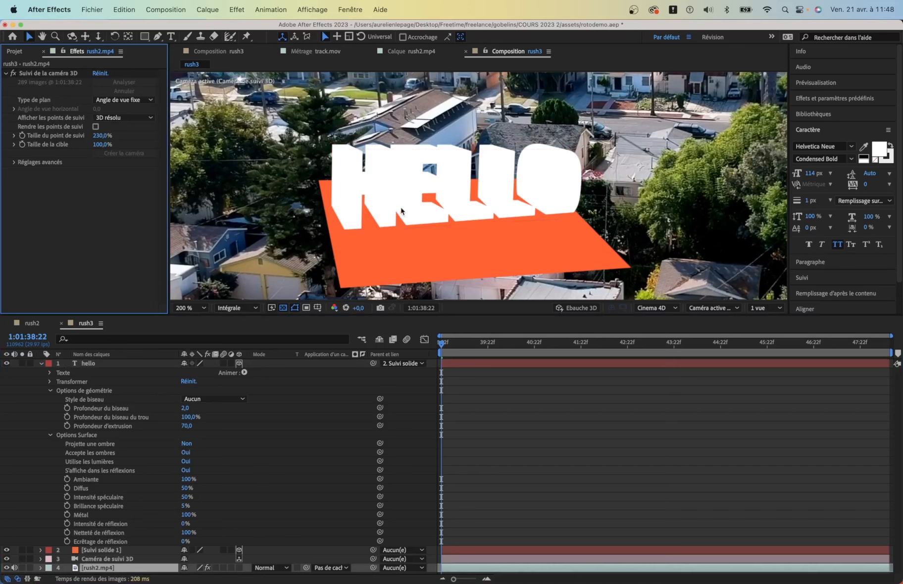
{"action": "left_click", "coordinate": [44, 77]}
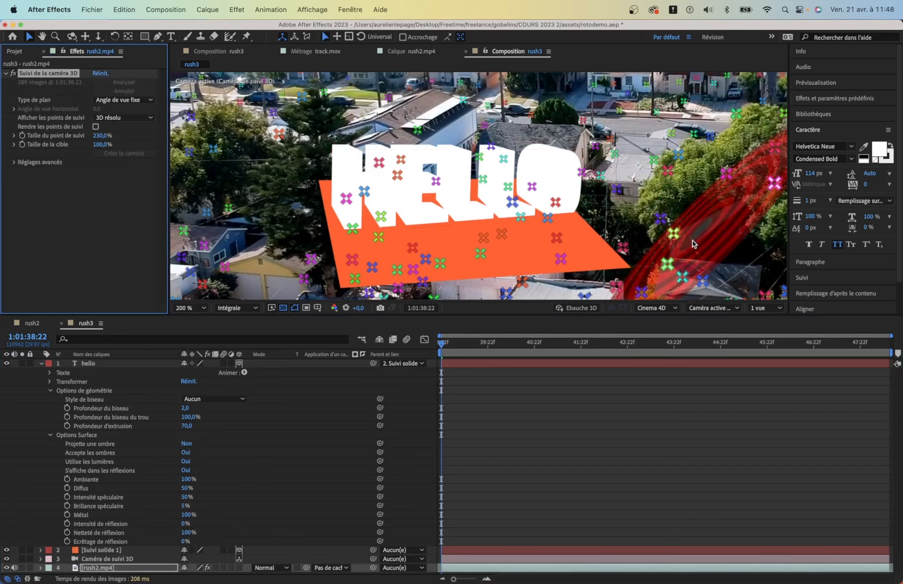
{"action": "right_click", "coordinate": [672, 238]}
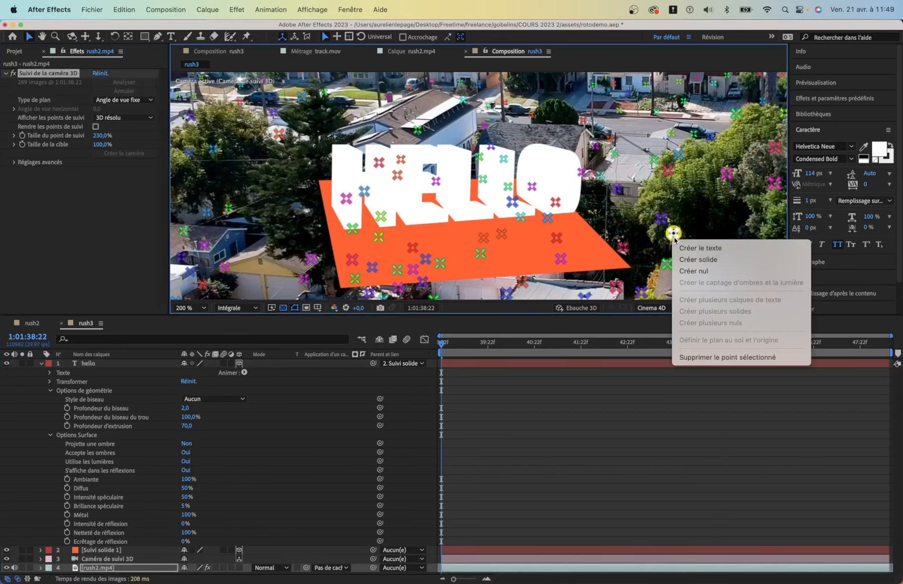
{"action": "right_click", "coordinate": [680, 212]}
{"action": "left_click", "coordinate": [675, 213]}
{"action": "right_click", "coordinate": [559, 237]}
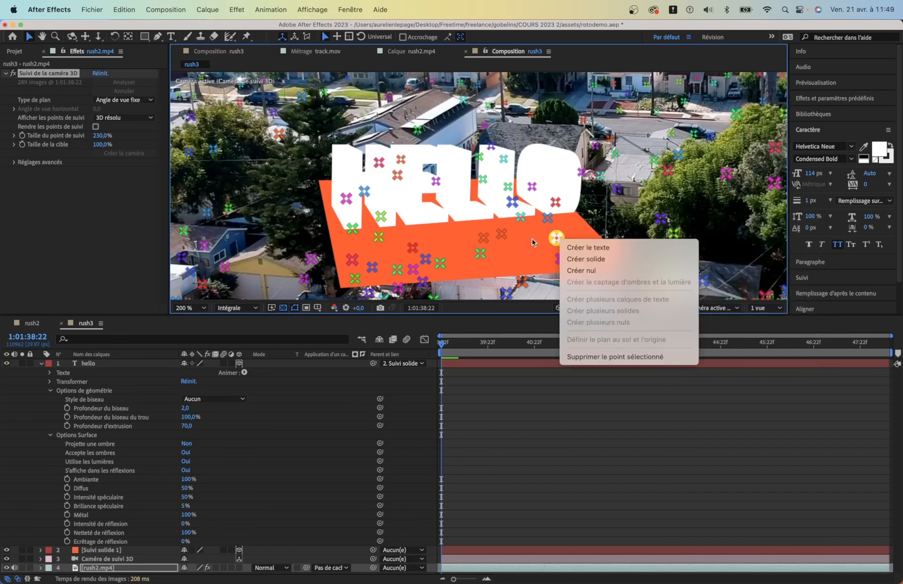
{"action": "left_click", "coordinate": [537, 236]}
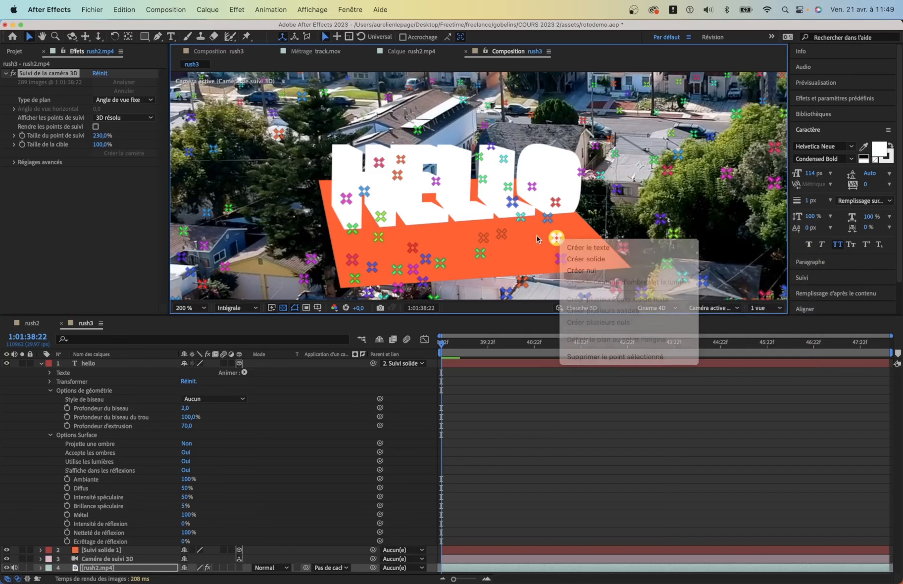
{"action": "right_click", "coordinate": [625, 210]}
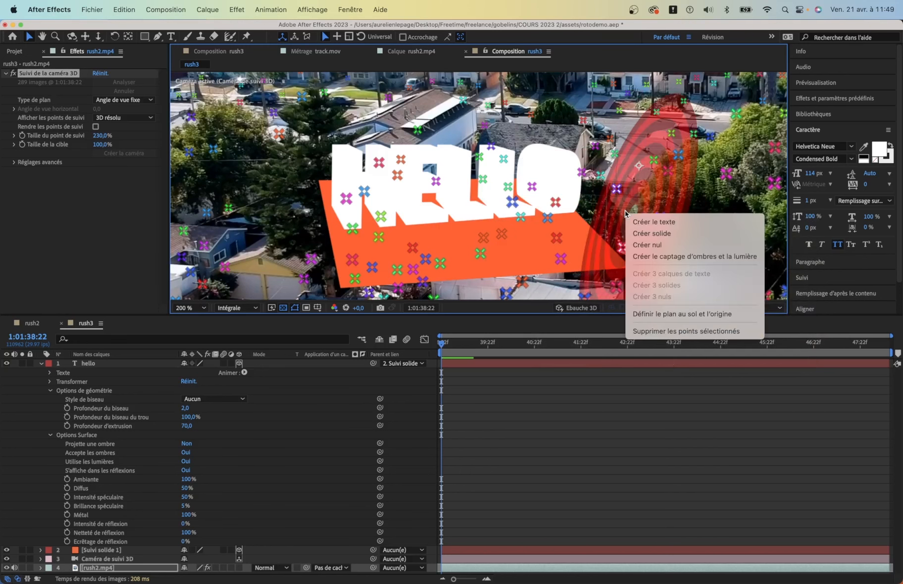
{"action": "left_click", "coordinate": [682, 257]}
Hide the Captage d'ombres 1 layer and inspect the lit HELLO text up close
{"action": "scroll", "coordinate": [600, 224], "scroll_direction": "down", "scroll_amount": 2}
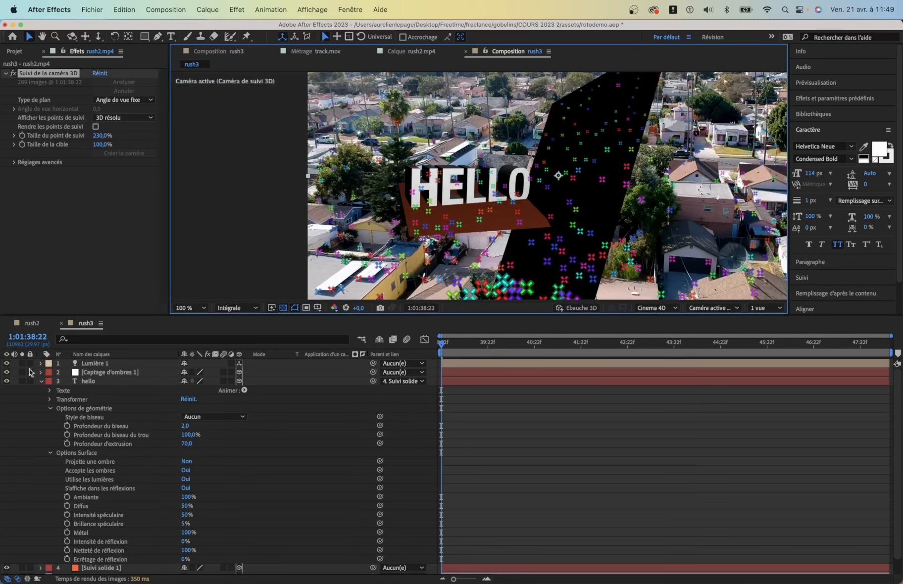
{"action": "left_click", "coordinate": [7, 373]}
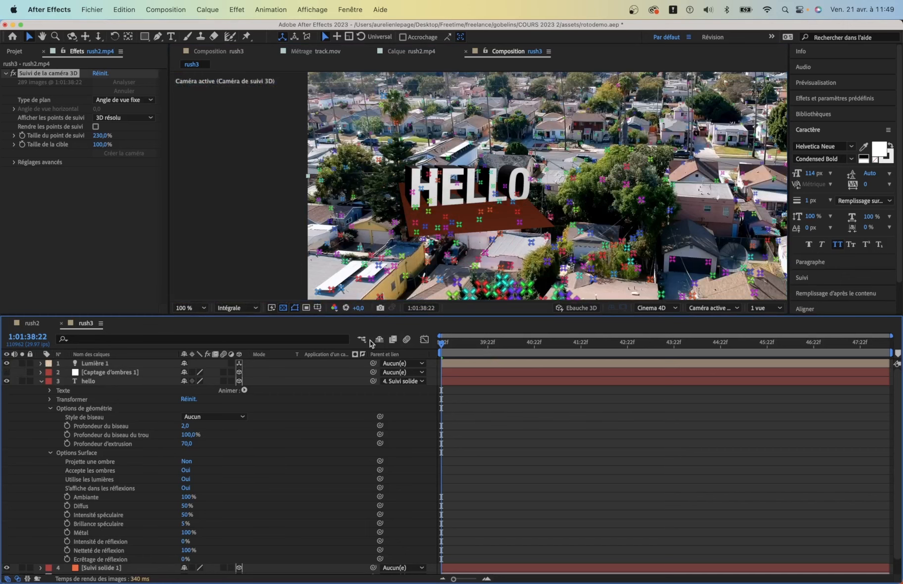
{"action": "scroll", "coordinate": [494, 211], "scroll_direction": "up", "scroll_amount": 2}
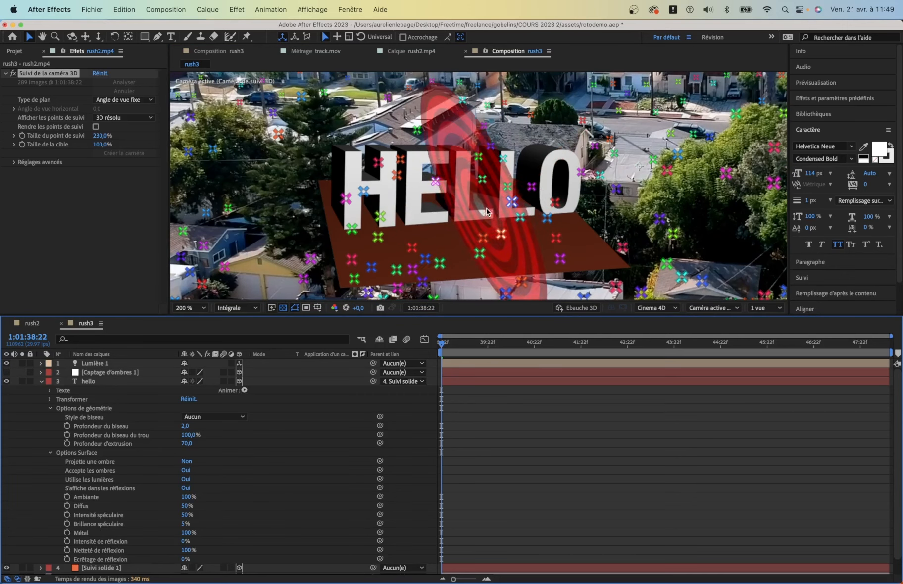
Move the hello text further back on the orange solid and raise it above the surface
{"action": "left_click", "coordinate": [99, 382]}
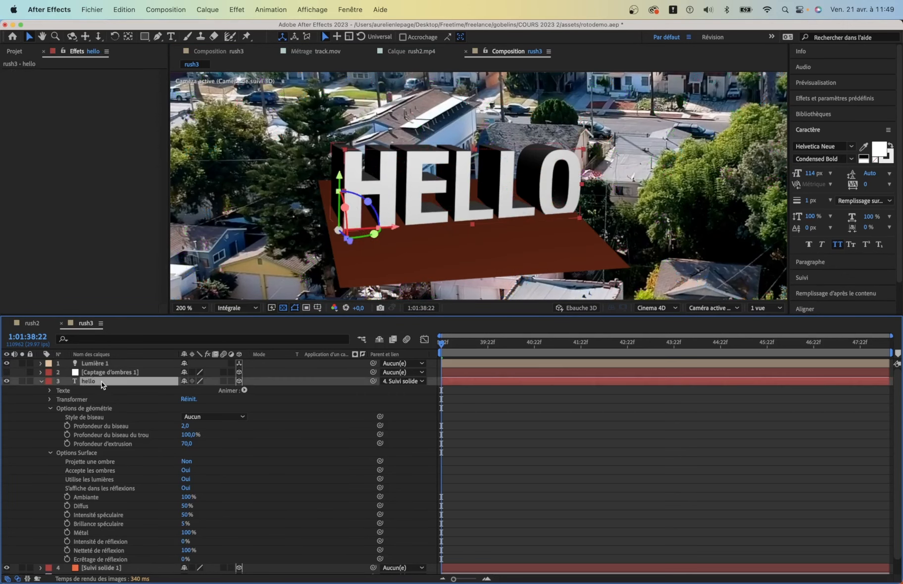
{"action": "left_click_drag", "start_coordinate": [381, 230], "coordinate": [386, 233]}
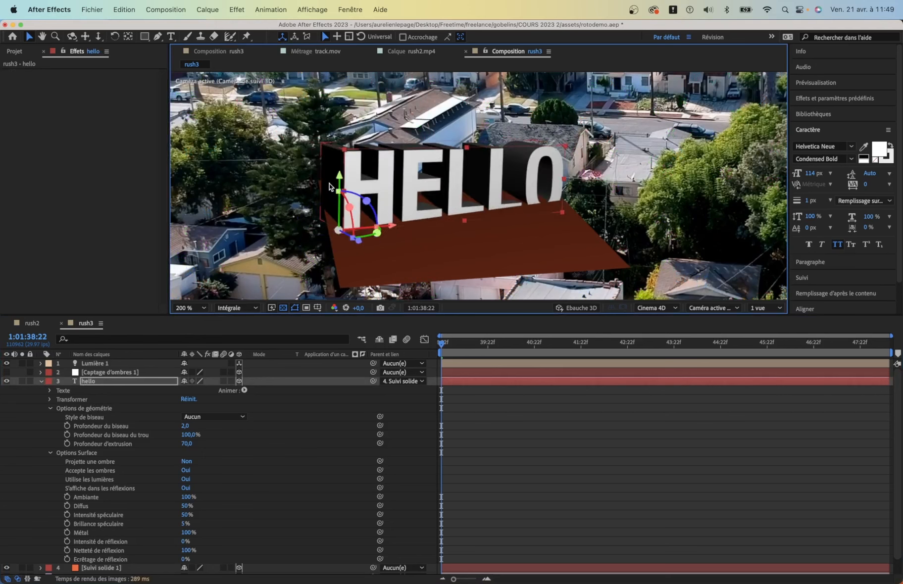
{"action": "left_click_drag", "start_coordinate": [338, 175], "coordinate": [339, 169]}
Try an Angulaire bevel with a depth of 9,9 on the hello text, and return the style to Aucun
{"action": "left_click_drag", "start_coordinate": [185, 426], "coordinate": [210, 417]}
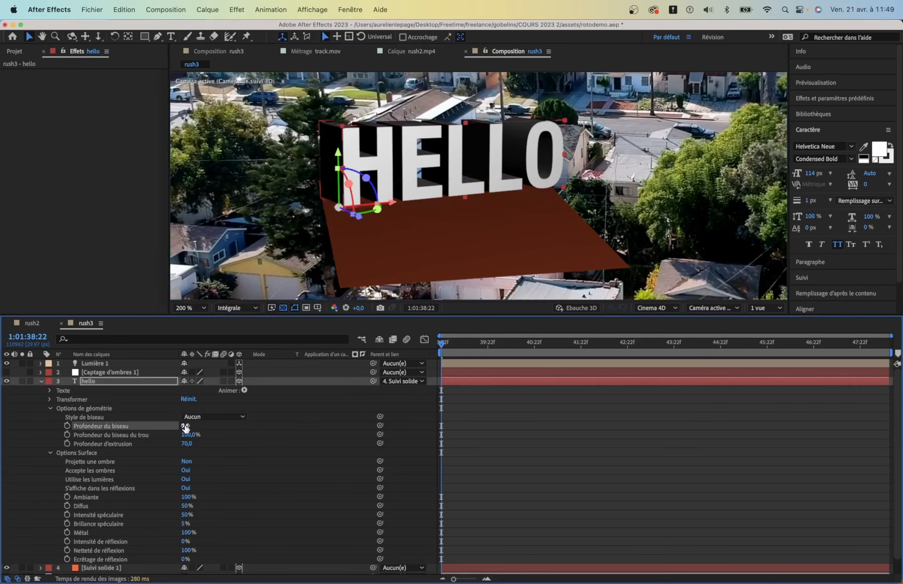
{"action": "left_click", "coordinate": [208, 417]}
{"action": "left_click", "coordinate": [217, 440]}
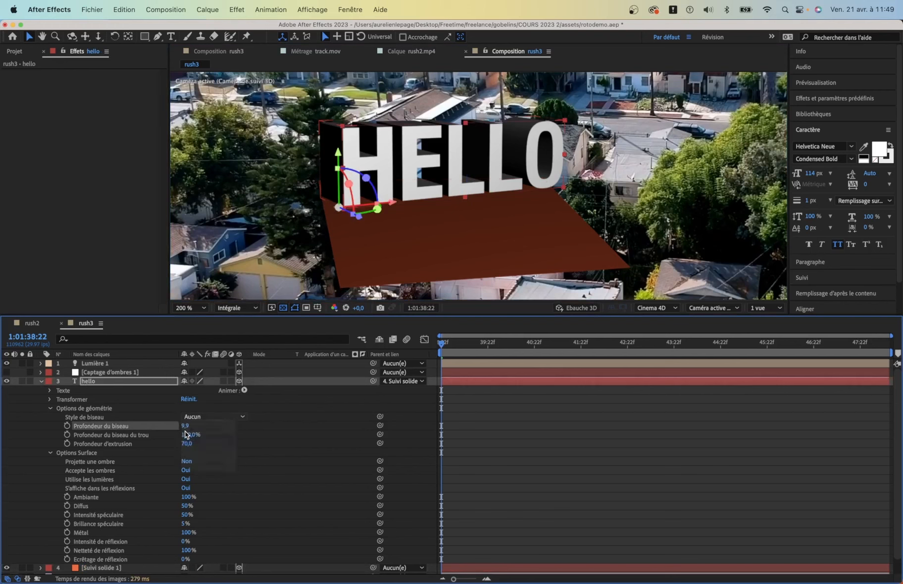
{"action": "left_click", "coordinate": [203, 417]}
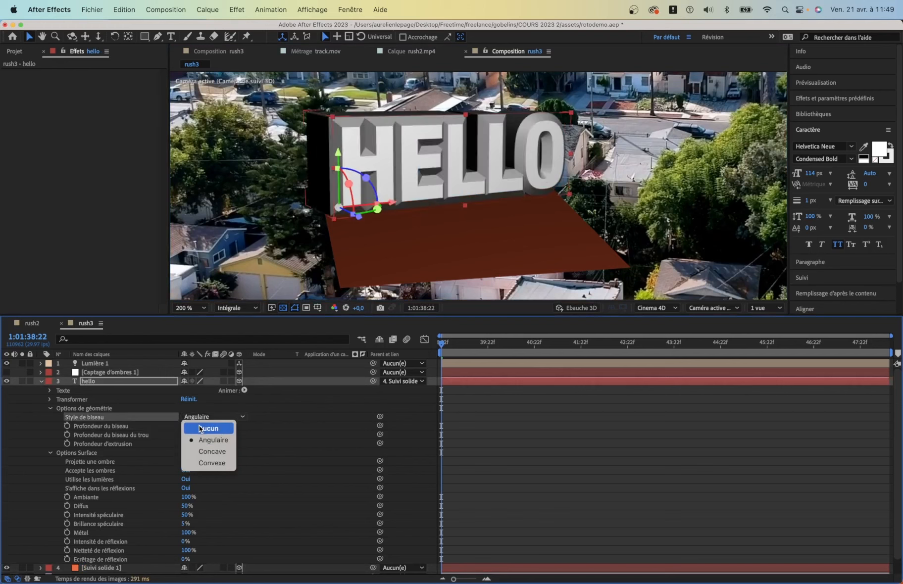
{"action": "left_click", "coordinate": [202, 427]}
Apply the Angulaire bevel style to the hello text and adjust its bevel depth to 5,2
{"action": "left_click_drag", "start_coordinate": [187, 428], "coordinate": [143, 430]}
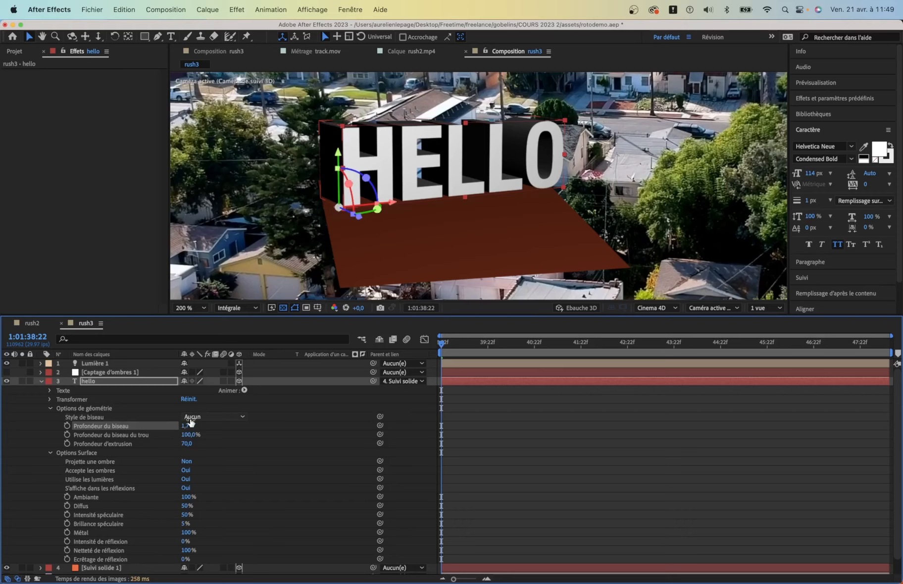
{"action": "left_click", "coordinate": [215, 417]}
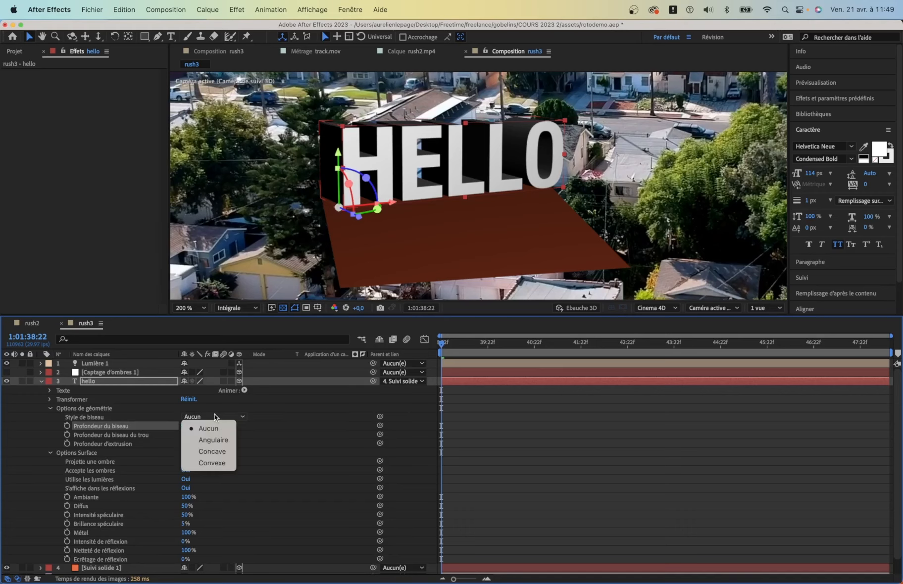
{"action": "left_click", "coordinate": [217, 440]}
{"action": "key", "text": "period"}
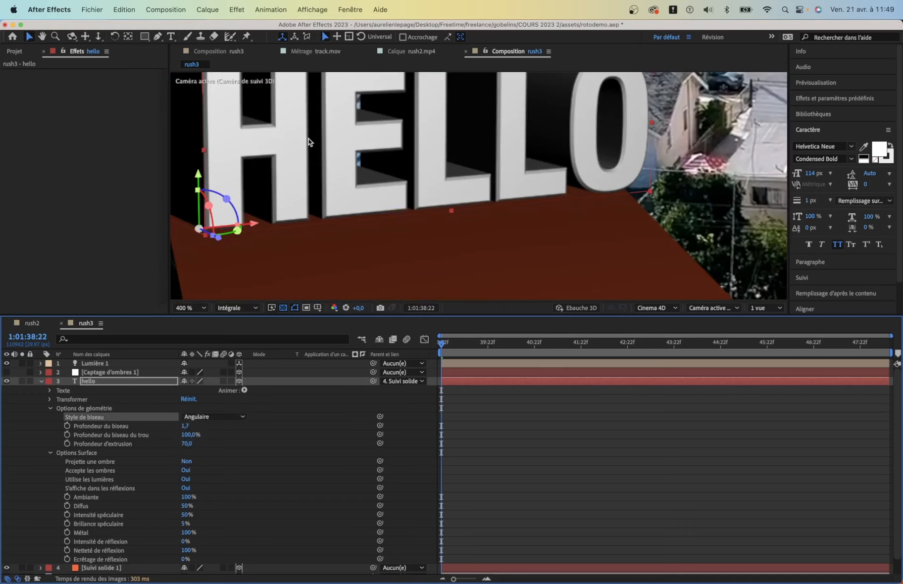
{"action": "left_click_drag", "start_coordinate": [282, 155], "coordinate": [379, 243]}
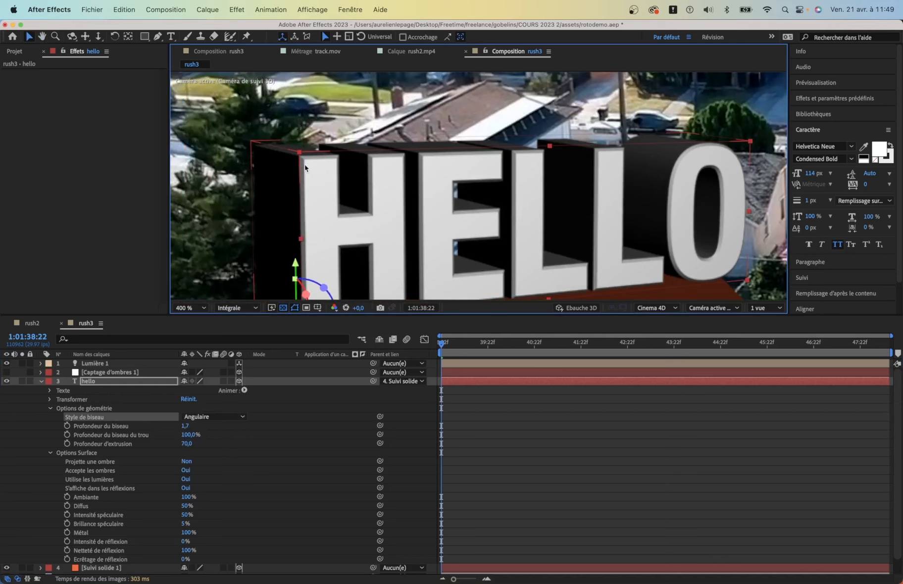
{"action": "left_click_drag", "start_coordinate": [188, 422], "coordinate": [290, 215]}
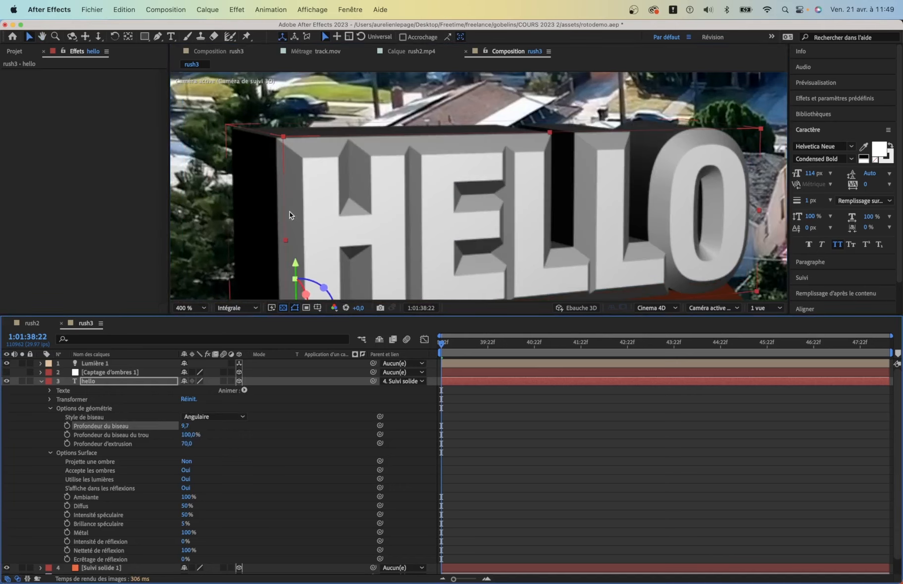
Compare the Concave and Convexe bevel styles on the hello text, and set the style back to Aucun
{"action": "left_click", "coordinate": [215, 417]}
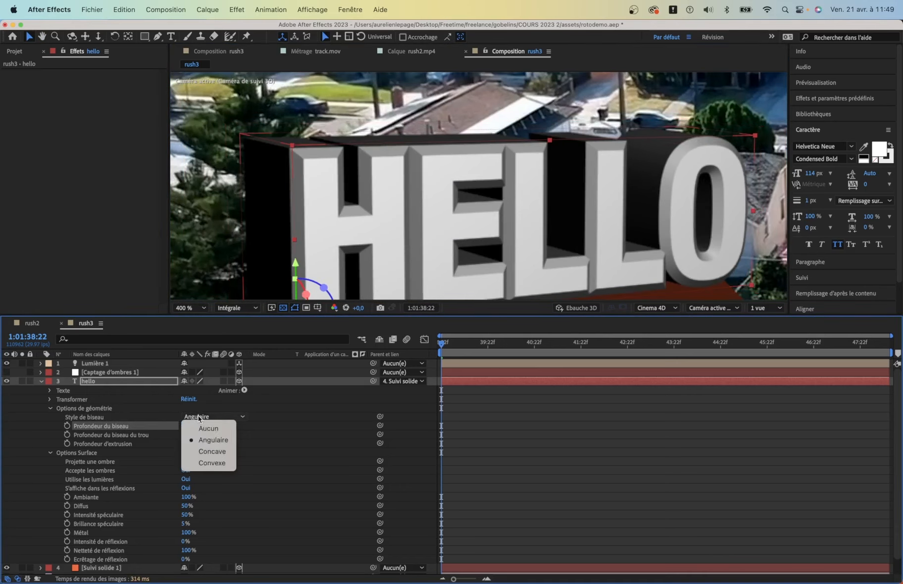
{"action": "left_click", "coordinate": [204, 452]}
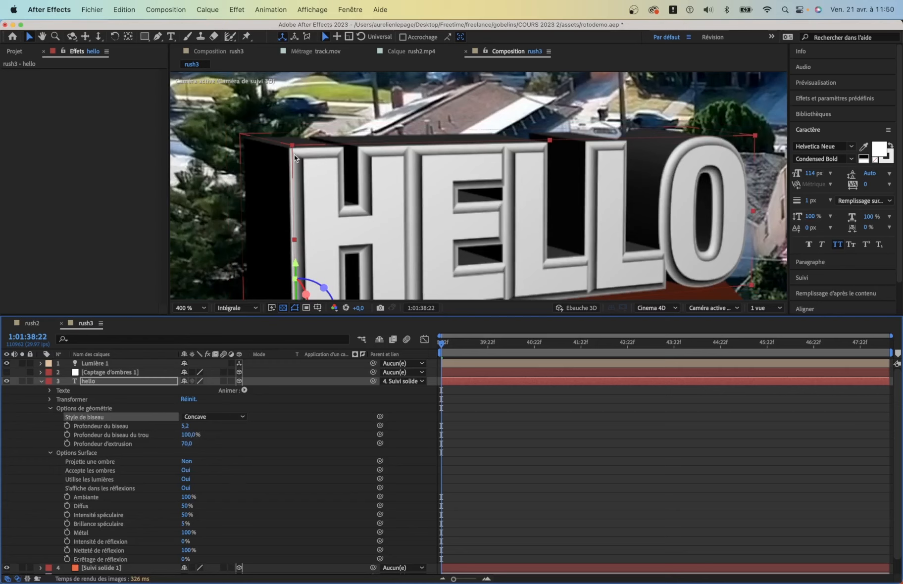
{"action": "left_click", "coordinate": [213, 417]}
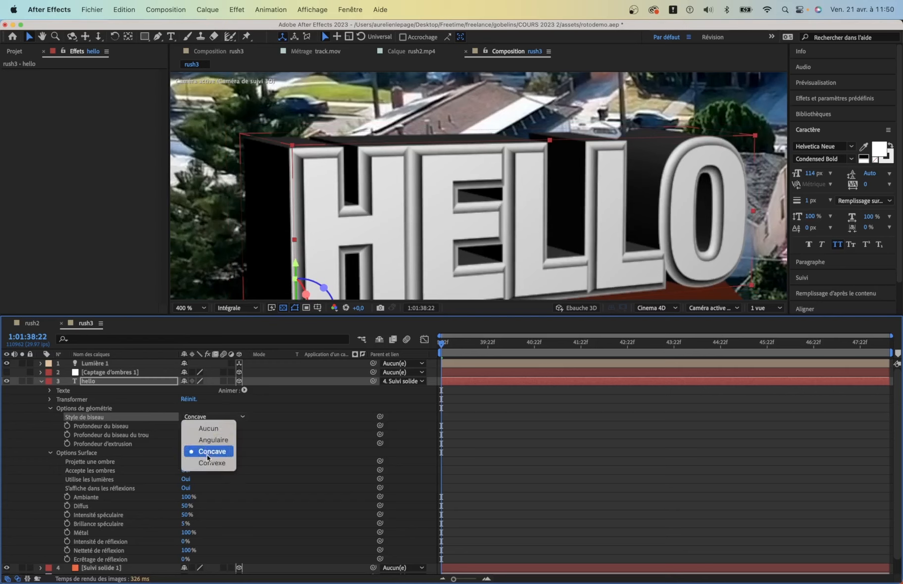
{"action": "left_click", "coordinate": [212, 464]}
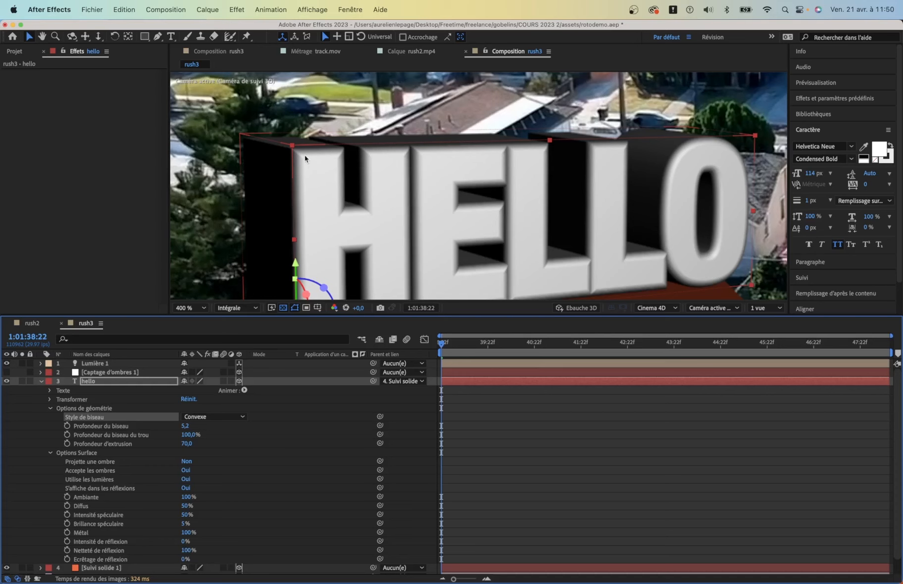
{"action": "left_click", "coordinate": [196, 419]}
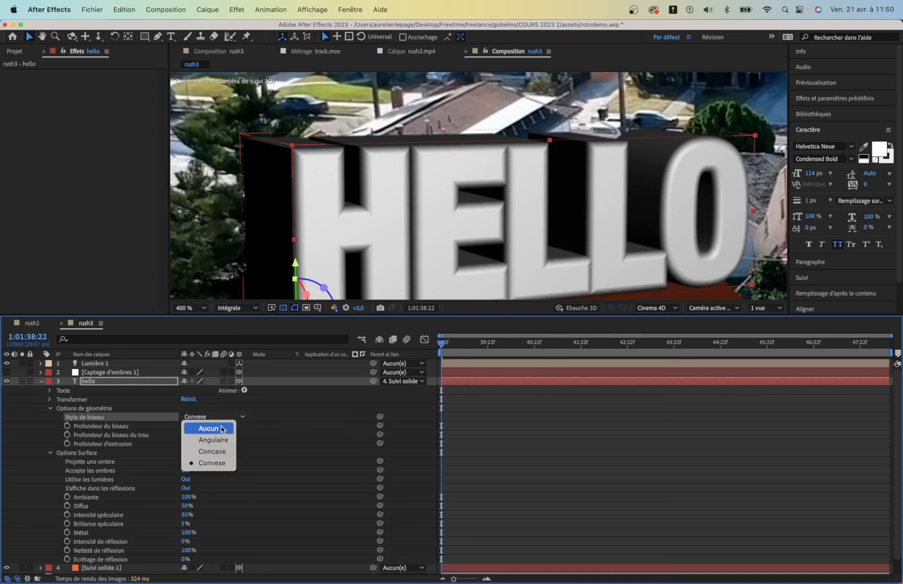
{"action": "left_click", "coordinate": [208, 429]}
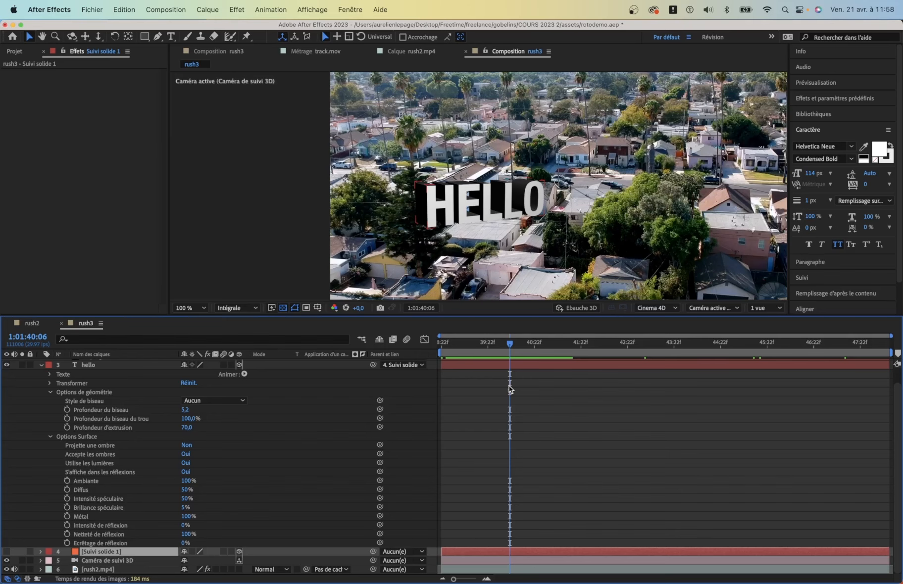
Export the rush3 composition to Cinema 4D as rush3.c4d in the assets folder, with the text extruded as a shape
{"action": "scroll", "coordinate": [329, 187], "scroll_direction": "up", "scroll_amount": 1}
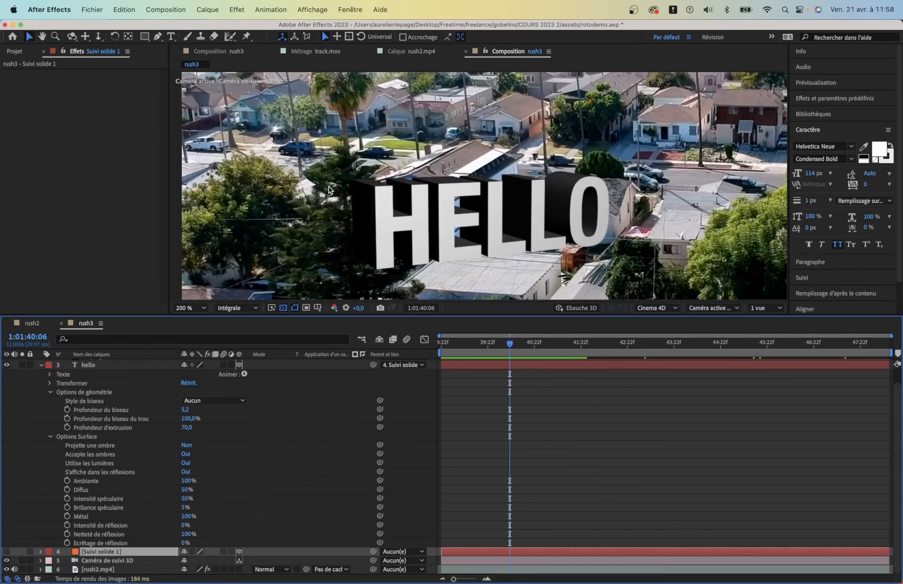
{"action": "scroll", "coordinate": [341, 194], "scroll_direction": "down", "scroll_amount": 2}
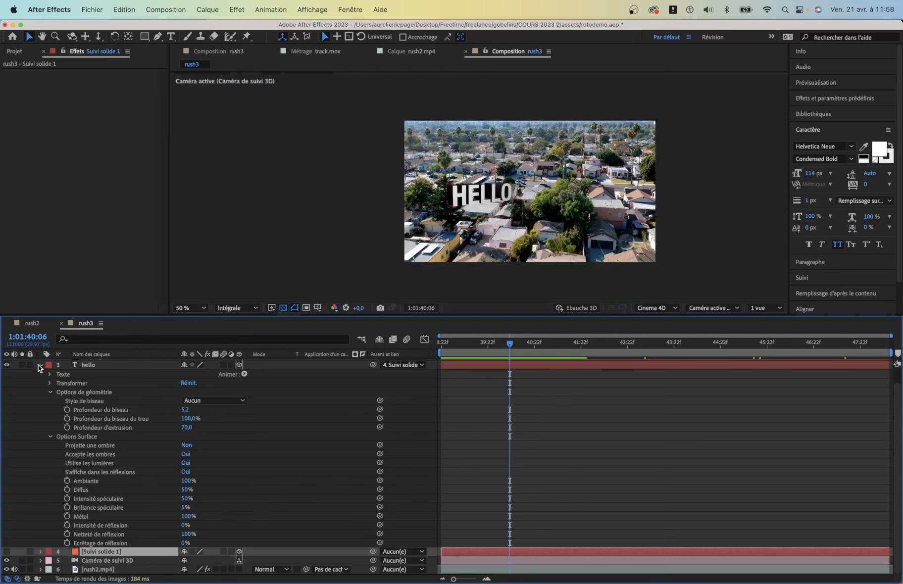
{"action": "left_click", "coordinate": [40, 365]}
{"action": "left_click", "coordinate": [93, 10]}
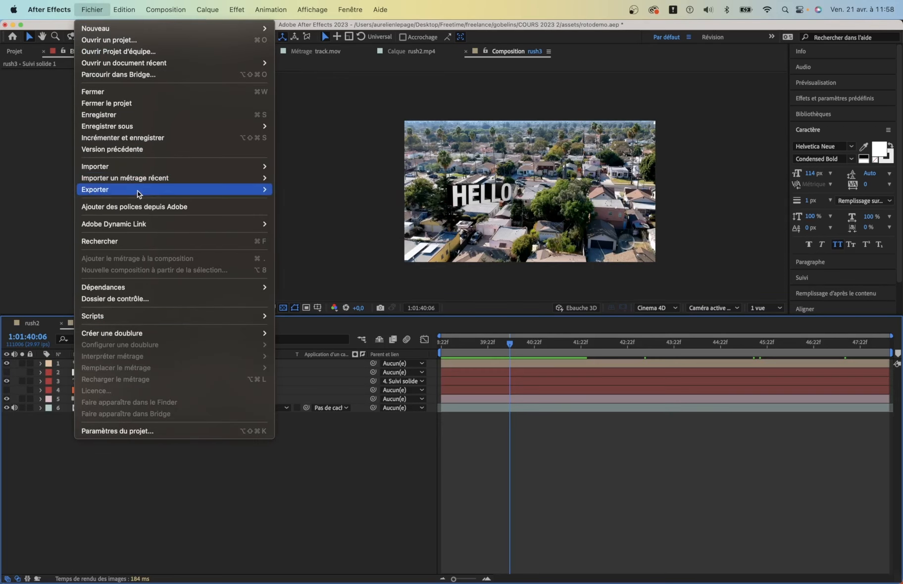
{"action": "mouse_move", "coordinate": [140, 193]}
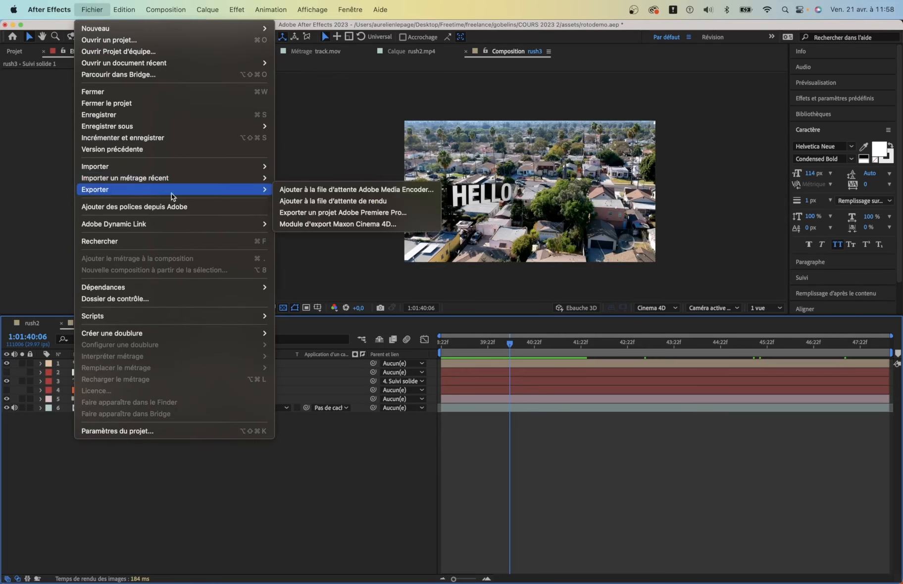
{"action": "left_click", "coordinate": [405, 226]}
{"action": "left_click", "coordinate": [553, 322]}
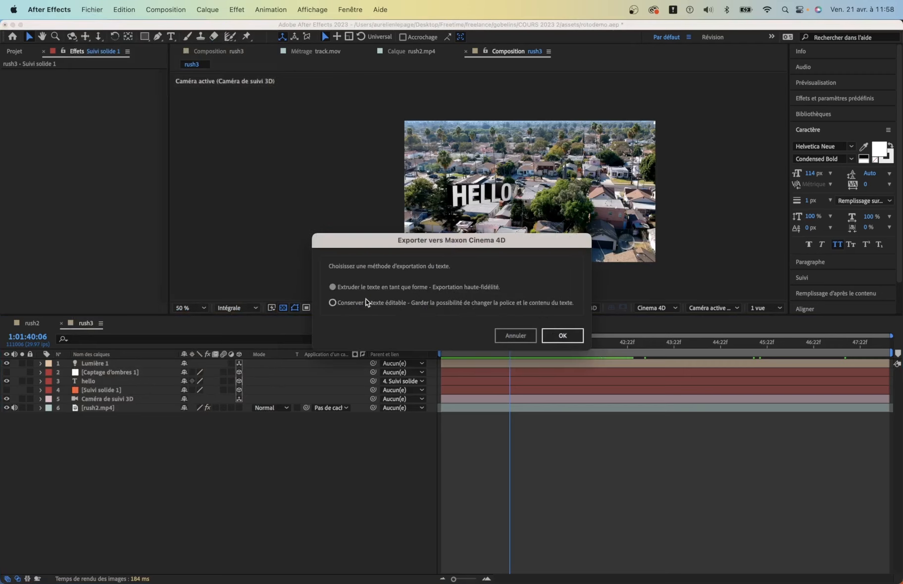
{"action": "left_click", "coordinate": [564, 336]}
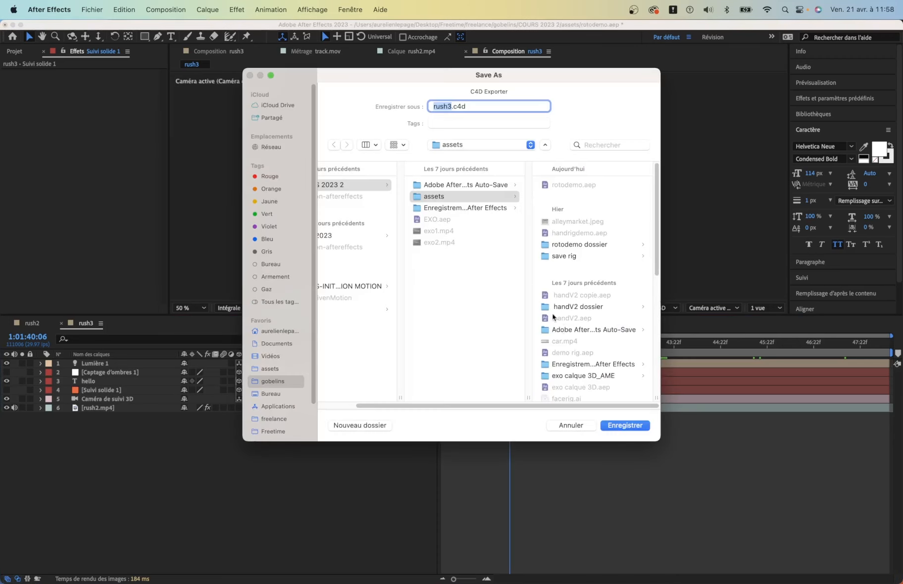
{"action": "left_click", "coordinate": [637, 426]}
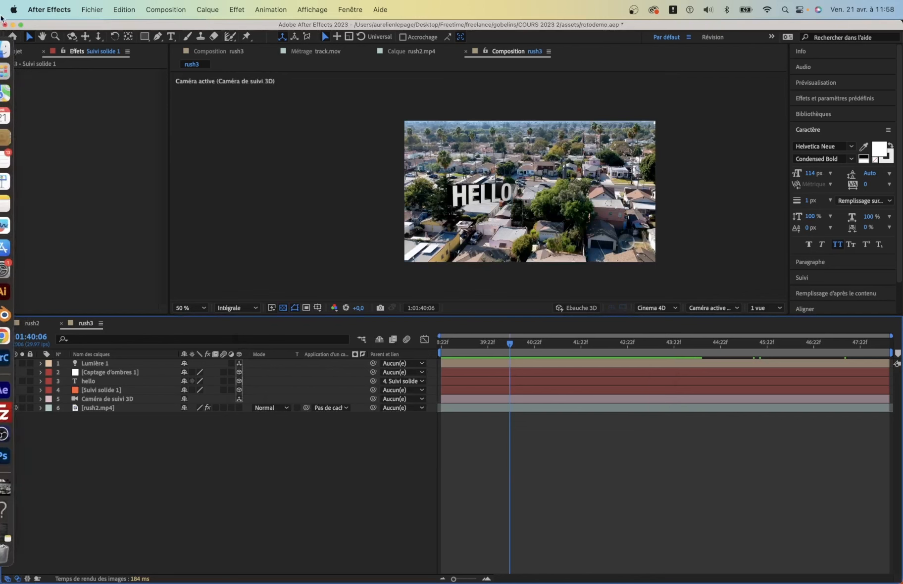
In Finder, locate rush3.c4d in the assets folder of gobelins/COURS 2023 2 and open it with Cinema 4D
{"action": "left_click", "coordinate": [13, 64]}
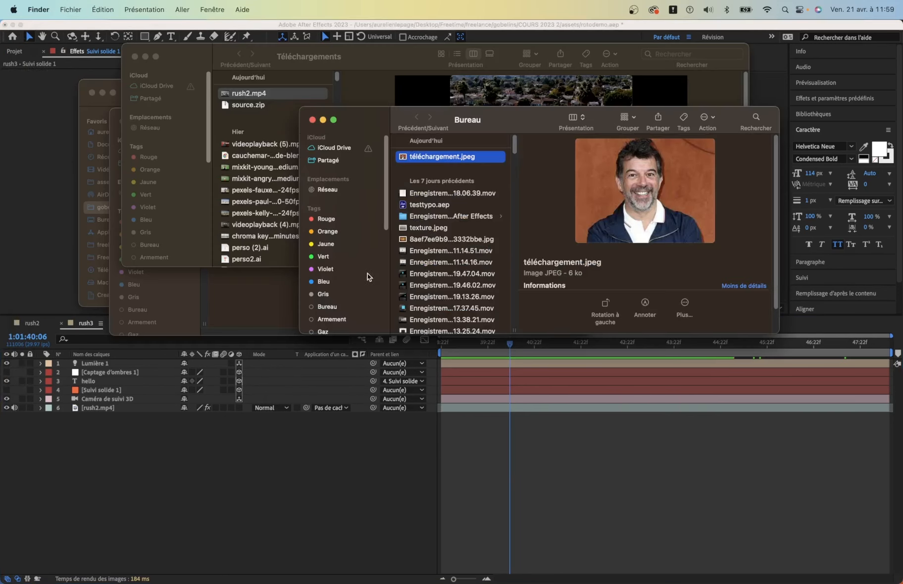
{"action": "scroll", "coordinate": [363, 282], "scroll_direction": "down", "scroll_amount": 5}
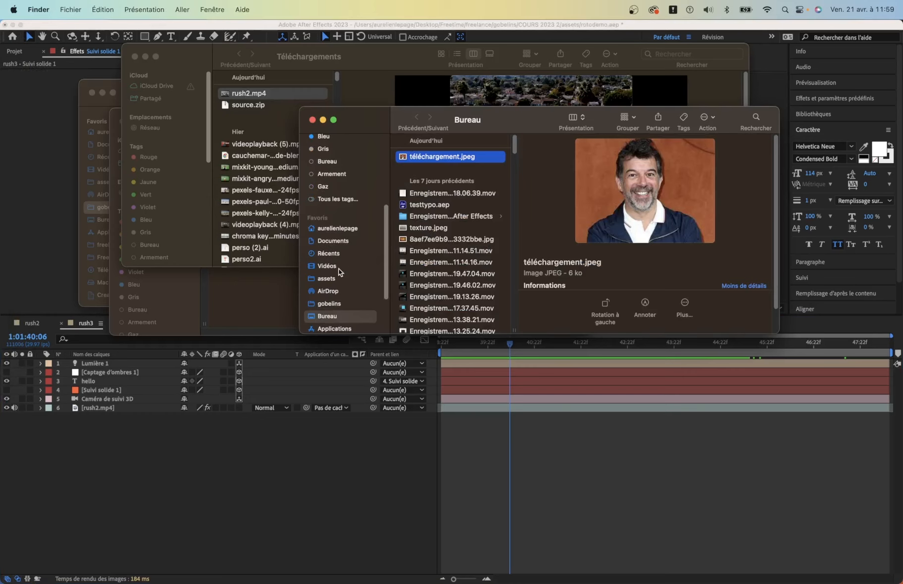
{"action": "scroll", "coordinate": [338, 268], "scroll_direction": "down", "scroll_amount": 1}
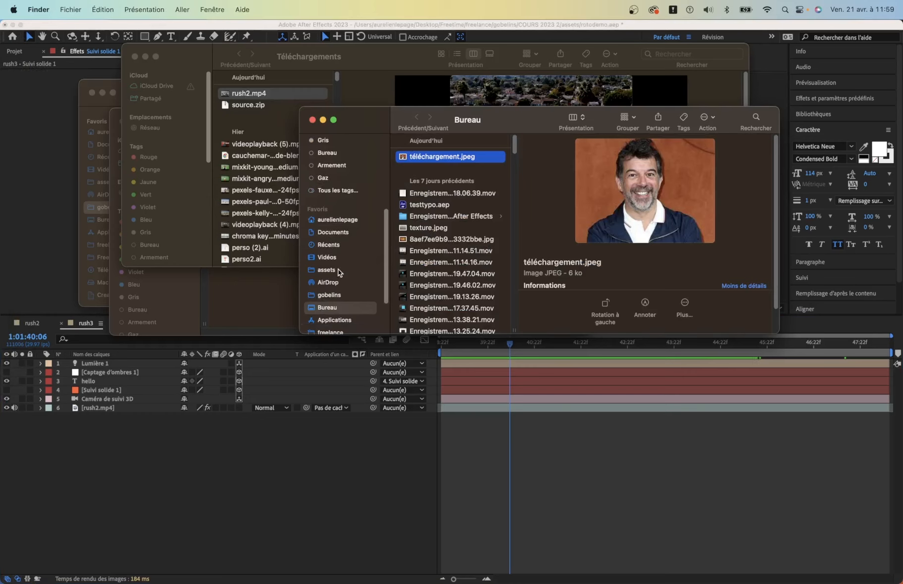
{"action": "left_click", "coordinate": [328, 296]}
{"action": "left_click", "coordinate": [443, 154]}
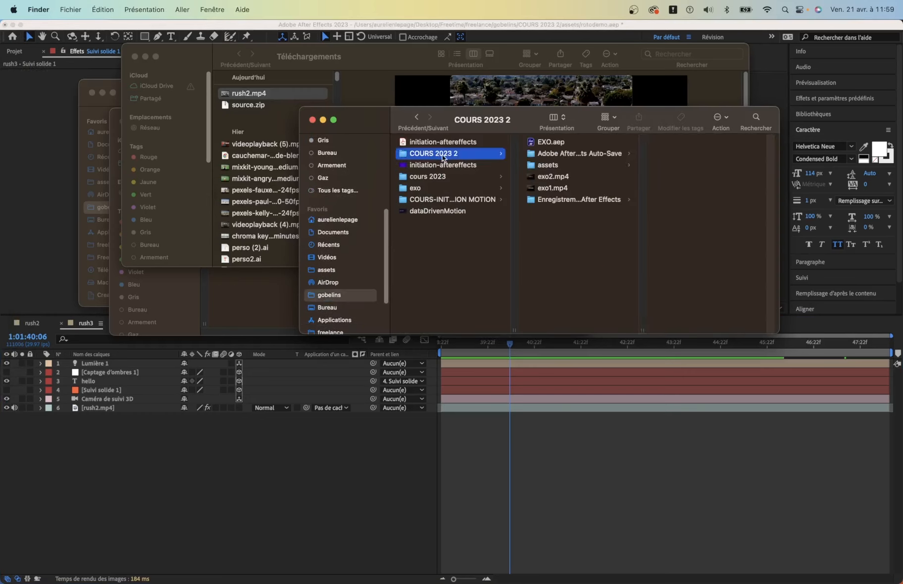
{"action": "left_click", "coordinate": [582, 153]}
{"action": "left_click", "coordinate": [580, 165]}
{"action": "right_click", "coordinate": [688, 146]}
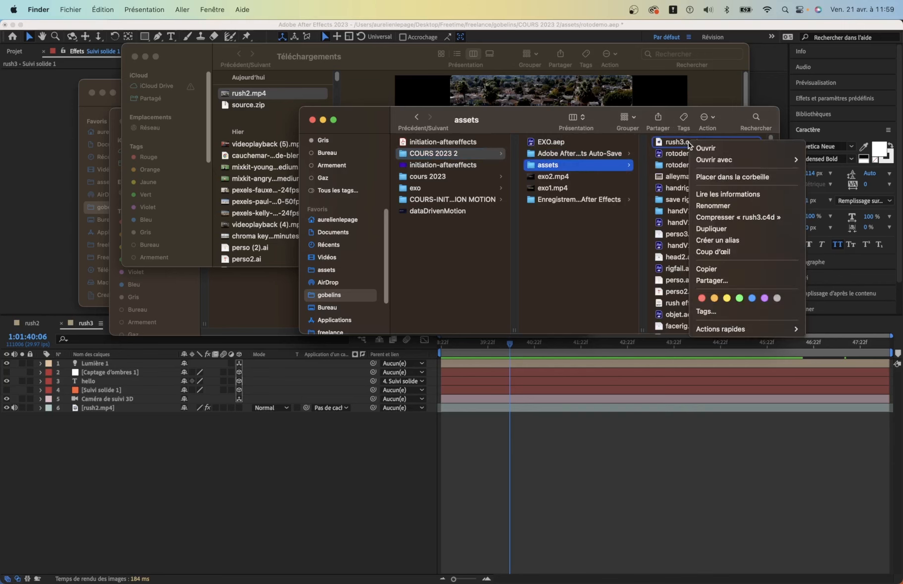
{"action": "mouse_move", "coordinate": [726, 159]}
{"action": "left_click", "coordinate": [654, 163]}
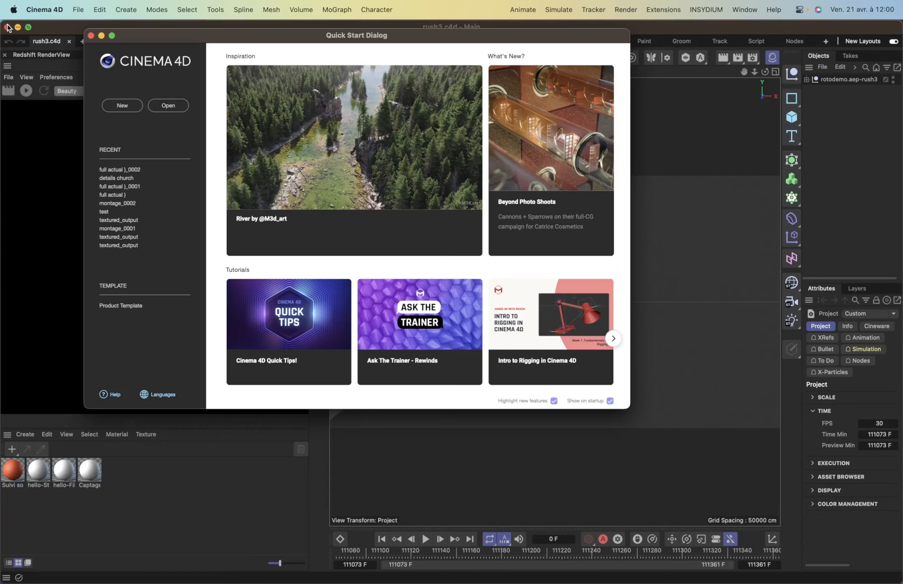
Dismiss the Quick Start Dialog and use the Standard layout, with the rotodemo.aep-rush3 hierarchy expanded and the timeline at frame 111073
{"action": "left_click", "coordinate": [91, 35]}
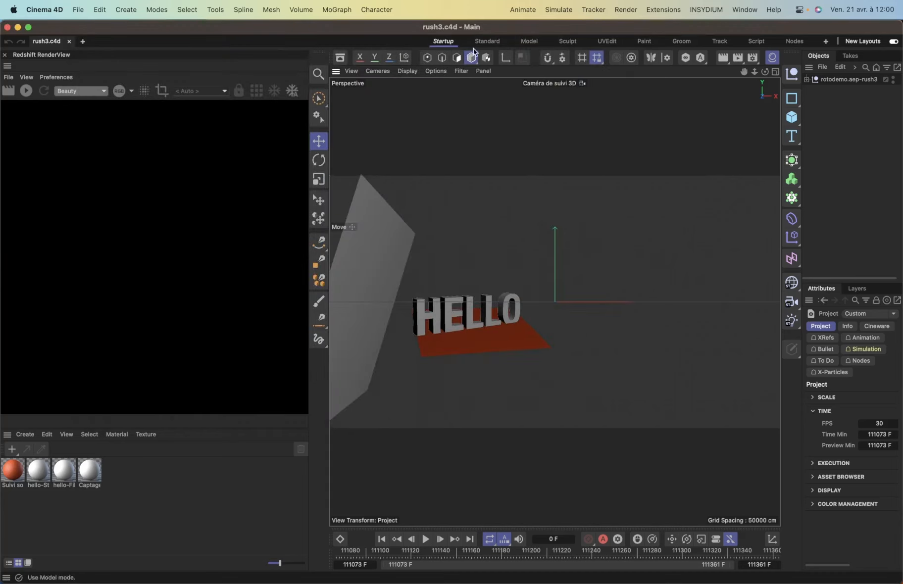
{"action": "left_click", "coordinate": [497, 44]}
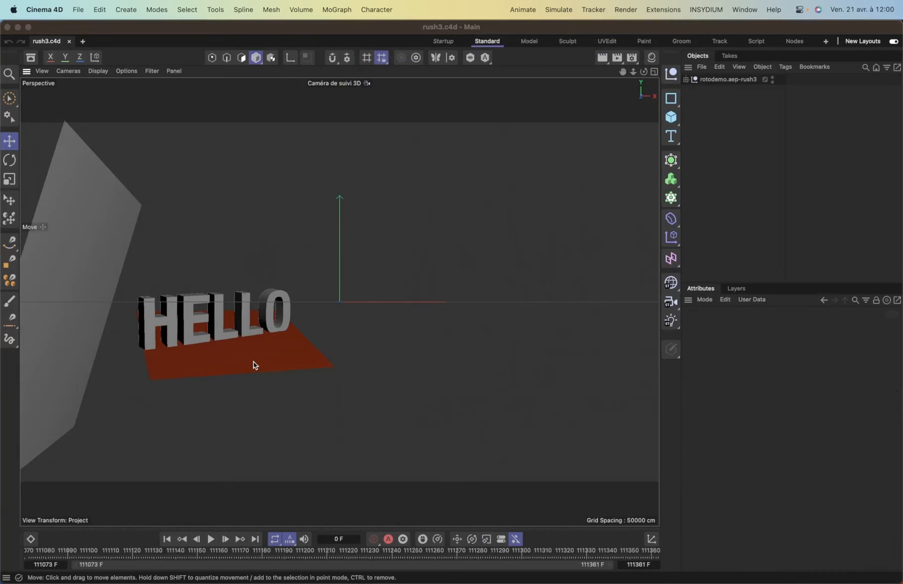
{"action": "left_click", "coordinate": [686, 79]}
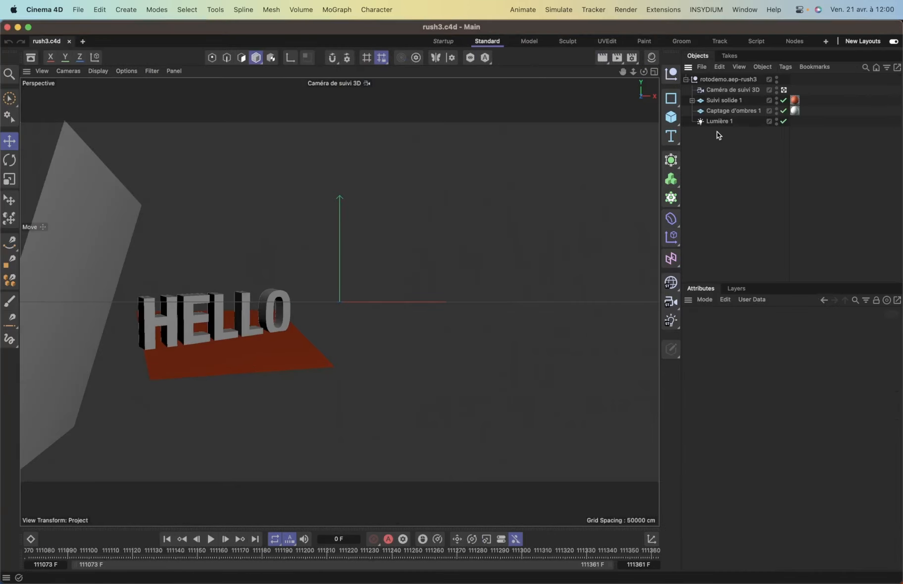
{"action": "left_click_drag", "start_coordinate": [55, 551], "coordinate": [30, 551]}
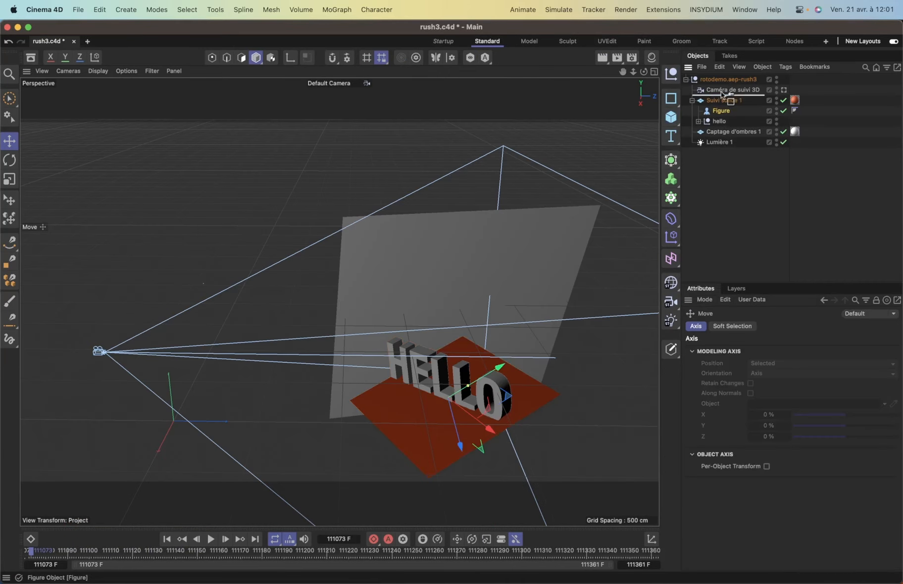
Take the Figure object out of Suivi solide 1, reposition it by the HELLO text and scale it up
{"action": "left_click_drag", "start_coordinate": [459, 445], "coordinate": [452, 414]}
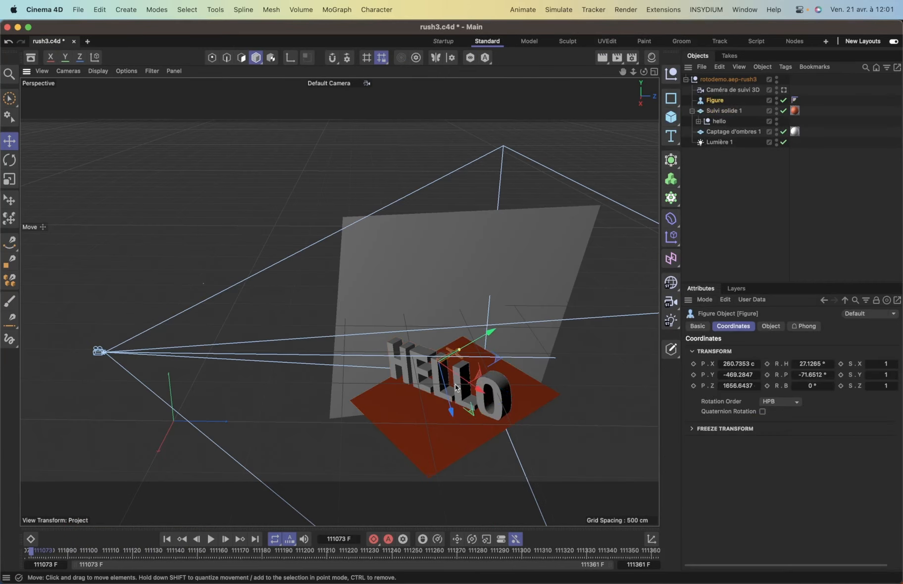
{"action": "key", "text": "t"}
{"action": "left_click_drag", "start_coordinate": [482, 367], "coordinate": [614, 353]}
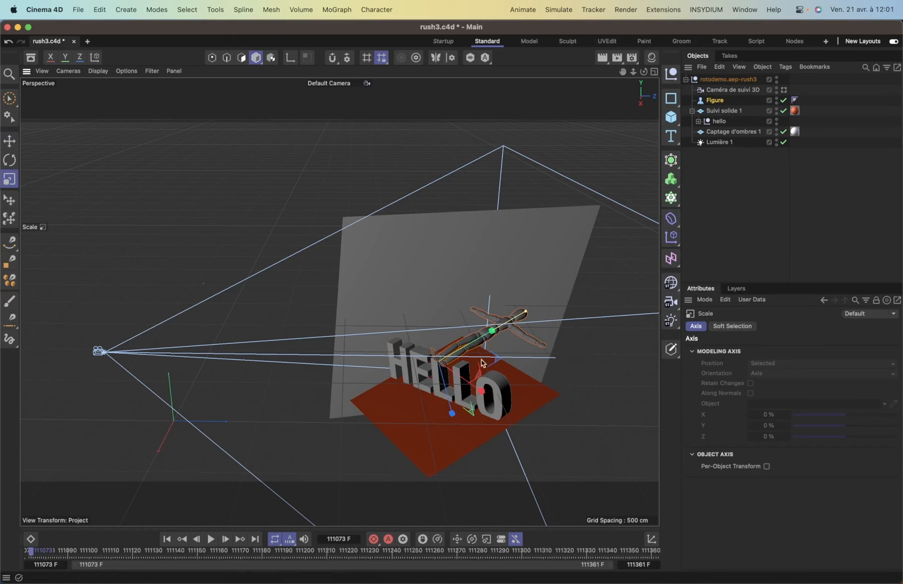
Rotate the Figure upright, move it into place among the HELLO letters on the red plane, and save rush3.c4d
{"action": "key", "text": "r"}
{"action": "left_click_drag", "start_coordinate": [440, 327], "coordinate": [441, 363]}
{"action": "key", "text": "e"}
{"action": "scroll", "coordinate": [452, 316], "scroll_direction": "up", "scroll_amount": 3}
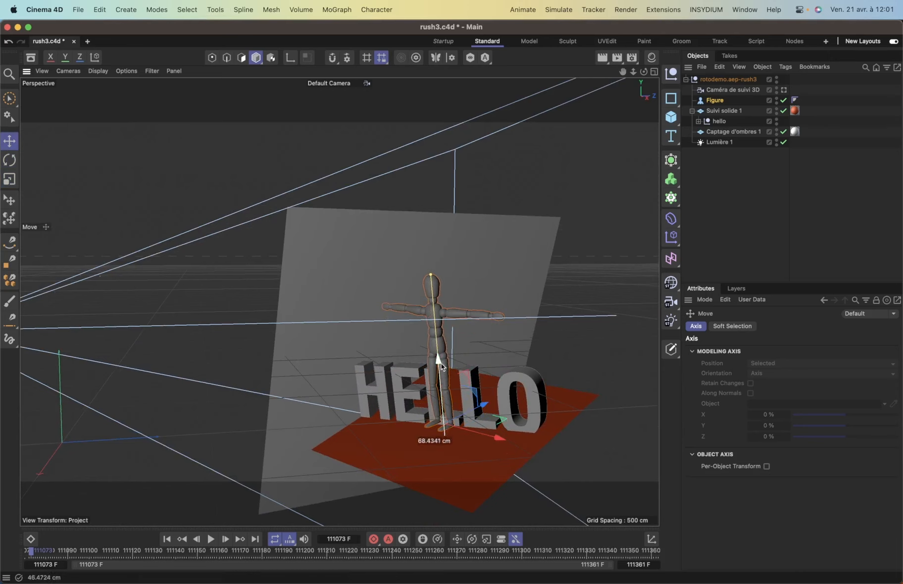
{"action": "left_click", "coordinate": [720, 207]}
{"action": "key", "text": "super+s"}
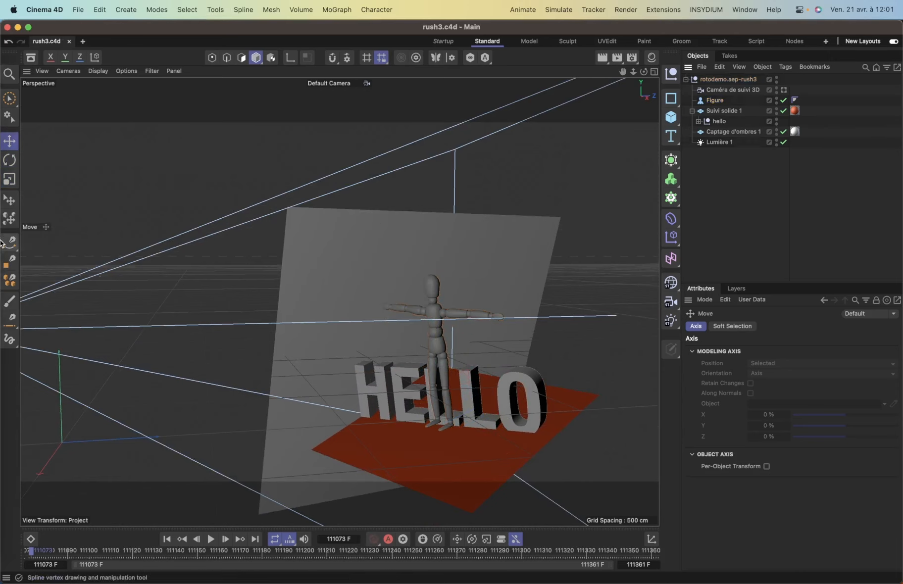
Switch to After Effects and add rush3.c4d from the assets folder as the uppermost layer of the rush3 composition
{"action": "left_click", "coordinate": [15, 388]}
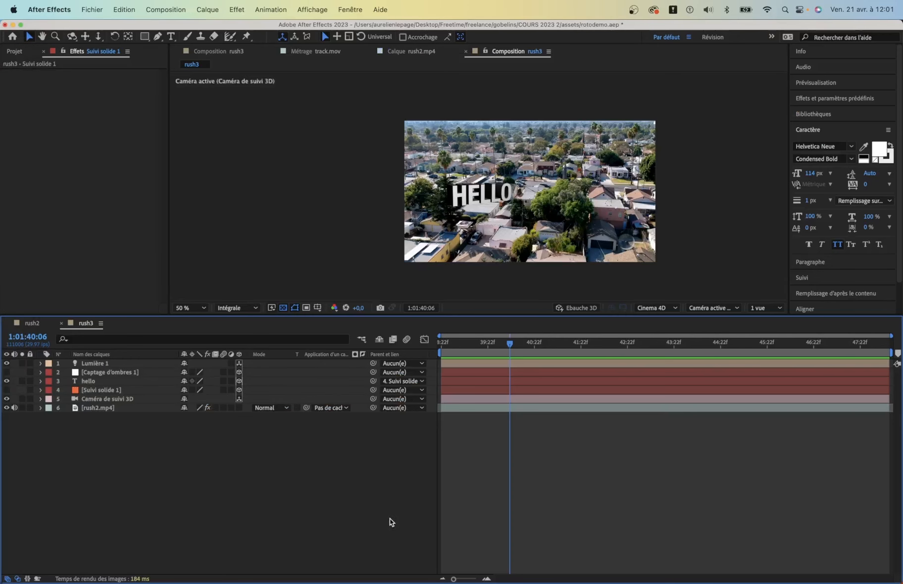
{"action": "left_click", "coordinate": [14, 50]}
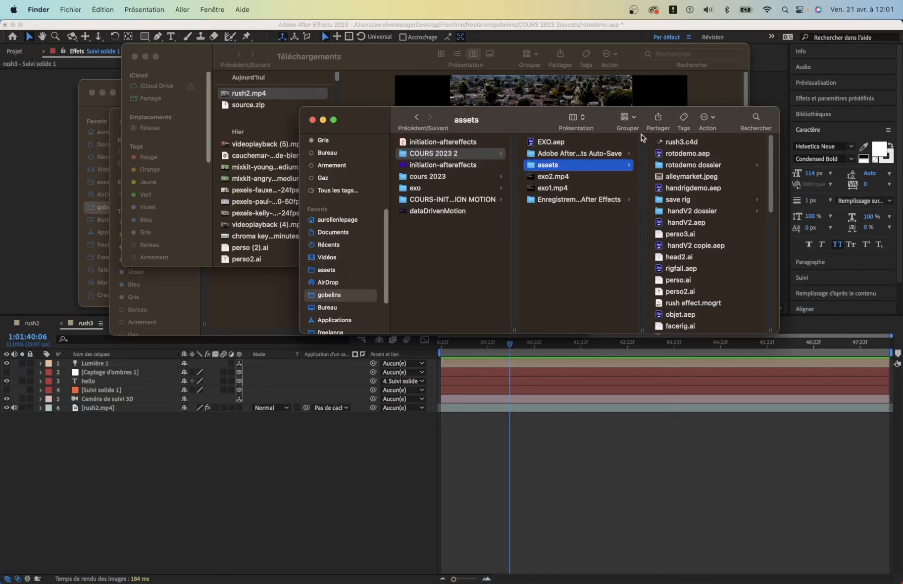
{"action": "left_click", "coordinate": [679, 141]}
{"action": "left_click", "coordinate": [153, 507]}
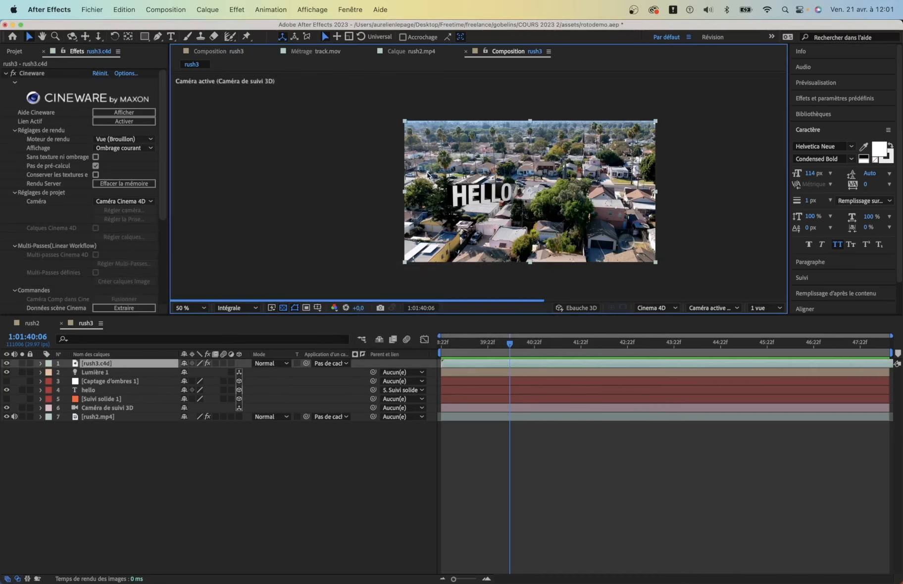
{"action": "left_click", "coordinate": [554, 321]}
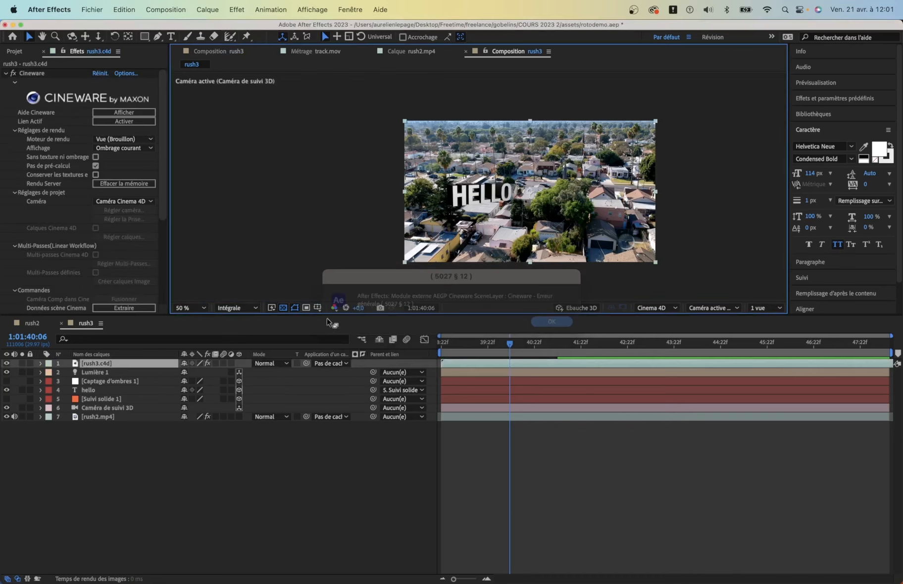
Hide the rush3.c4d layer, check the start of the composition, and delete that layer
{"action": "left_click", "coordinate": [6, 364]}
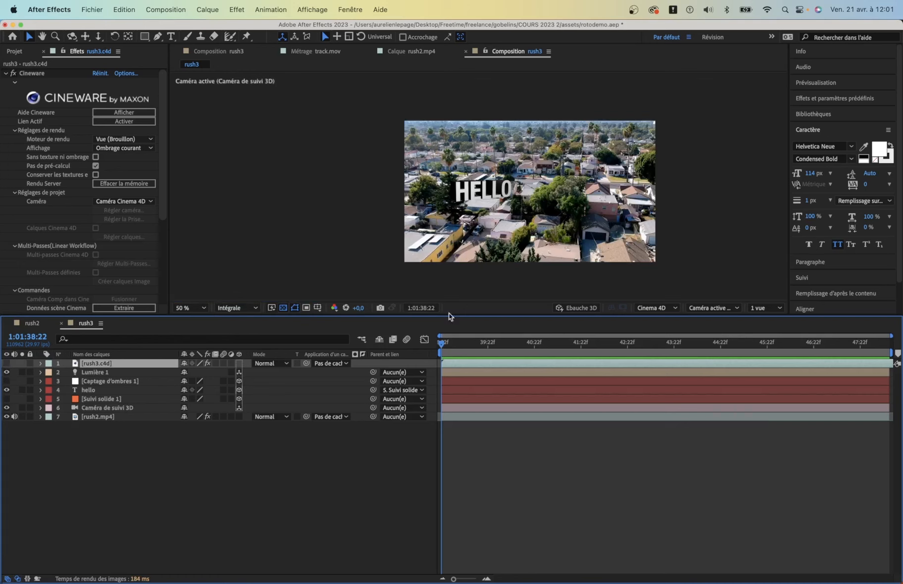
{"action": "left_click_drag", "start_coordinate": [460, 346], "coordinate": [231, 480]}
{"action": "left_click", "coordinate": [50, 73]}
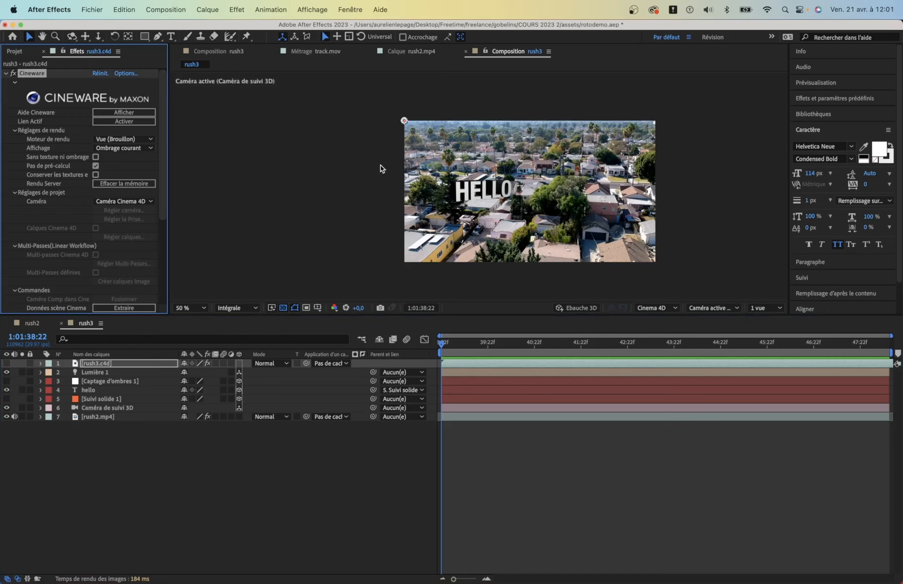
{"action": "left_click_drag", "start_coordinate": [449, 346], "coordinate": [379, 345]}
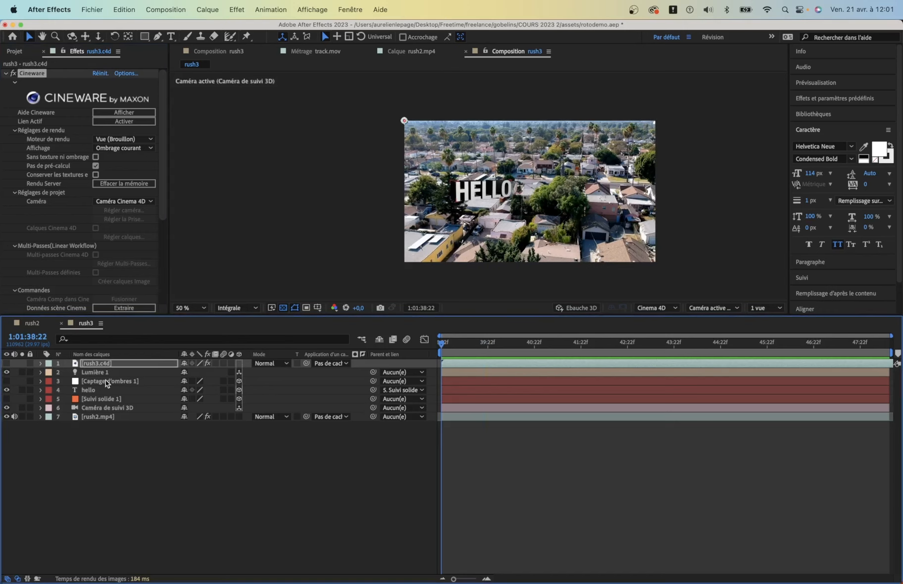
{"action": "left_click", "coordinate": [100, 364]}
{"action": "key", "text": "Delete"}
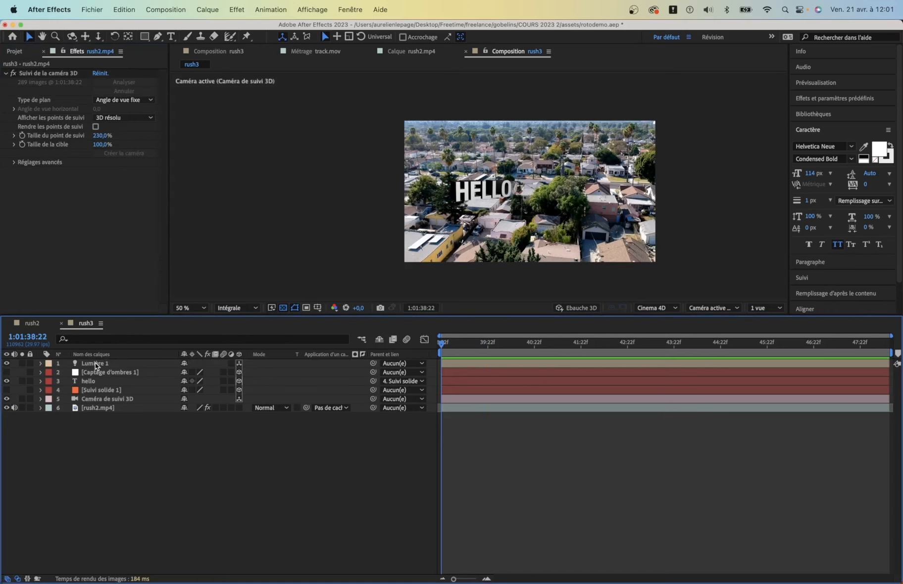
{"action": "left_click", "coordinate": [103, 408]}
{"action": "left_click", "coordinate": [104, 400]}
{"action": "mouse_move", "coordinate": [444, 342]}
{"action": "left_mouse_down"}
{"action": "mouse_move", "coordinate": [579, 350]}
{"action": "mouse_move", "coordinate": [436, 350]}
{"action": "left_mouse_up"}
{"action": "left_click", "coordinate": [98, 408]}
{"action": "left_click", "coordinate": [347, 445]}
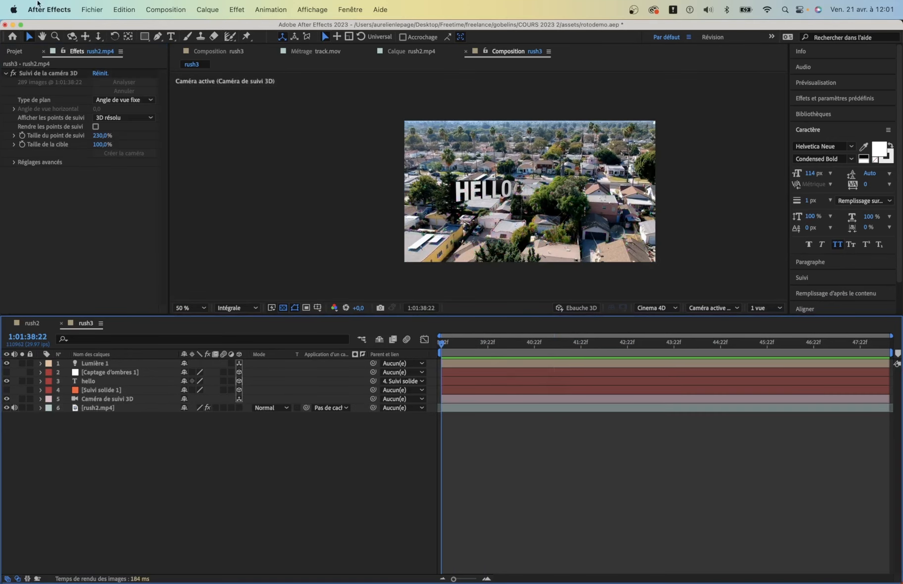
Export the rush3 composition to Cinema 4D as rush4.c4d in the assets folder, keeping the text editable
{"action": "left_click", "coordinate": [104, 9]}
{"action": "mouse_move", "coordinate": [118, 193]}
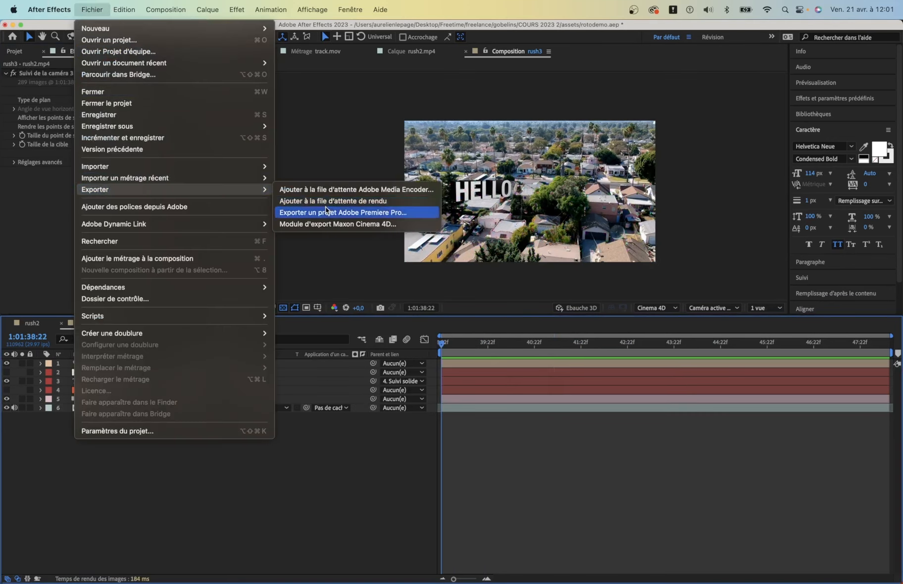
{"action": "left_click", "coordinate": [350, 226]}
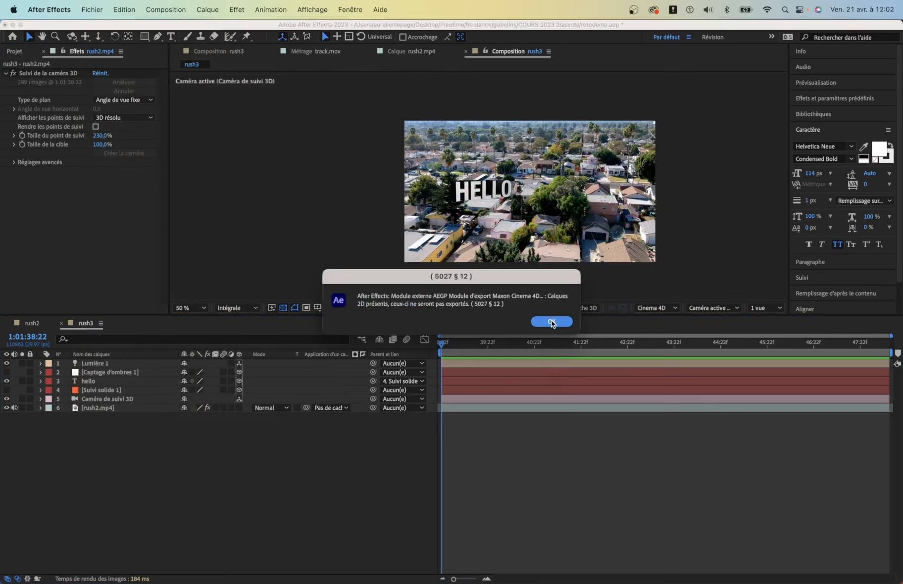
{"action": "left_click", "coordinate": [551, 321]}
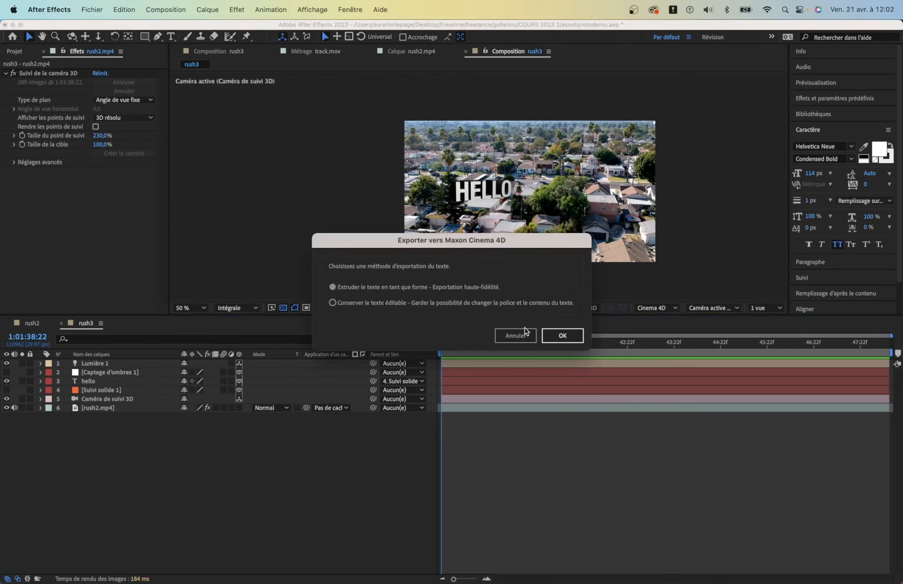
{"action": "left_click", "coordinate": [357, 304]}
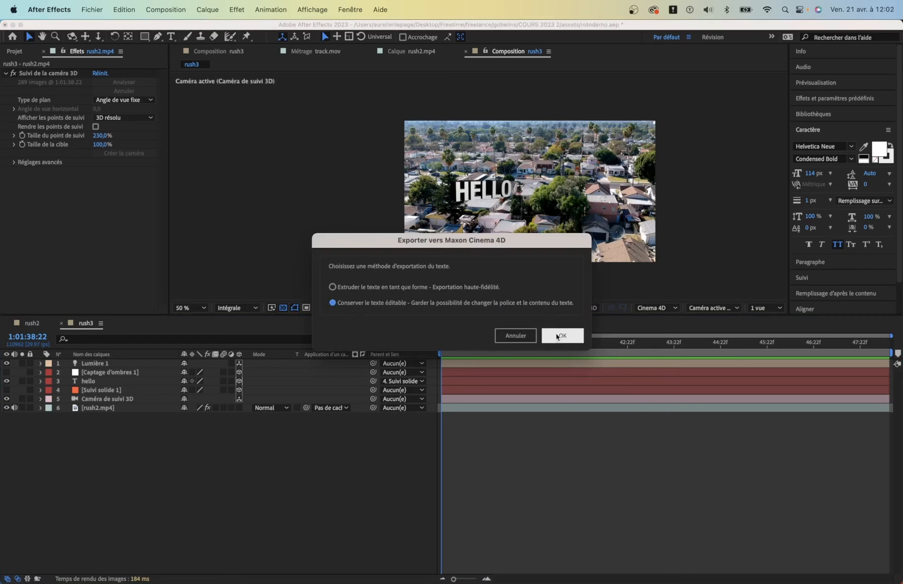
{"action": "left_click", "coordinate": [561, 337]}
{"action": "left_click", "coordinate": [361, 199]}
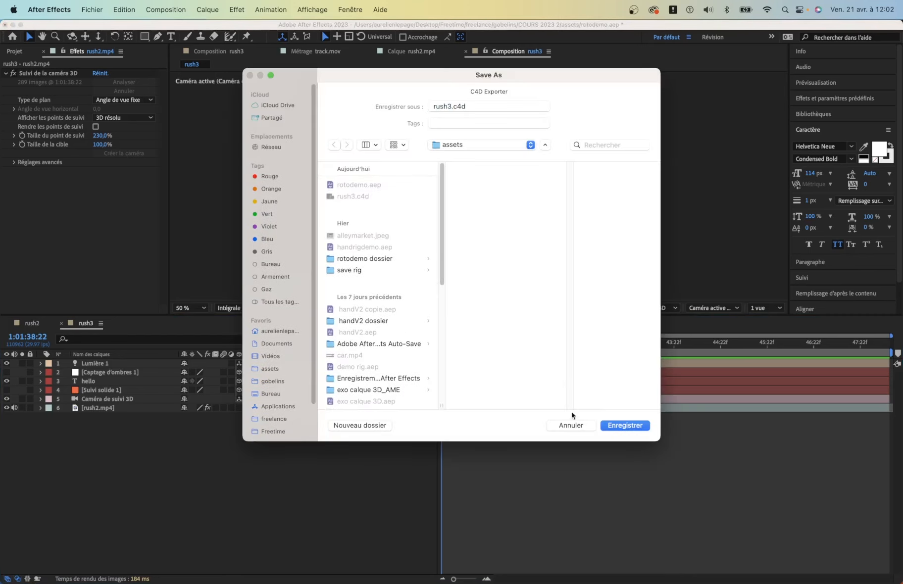
{"action": "left_click", "coordinate": [449, 107]}
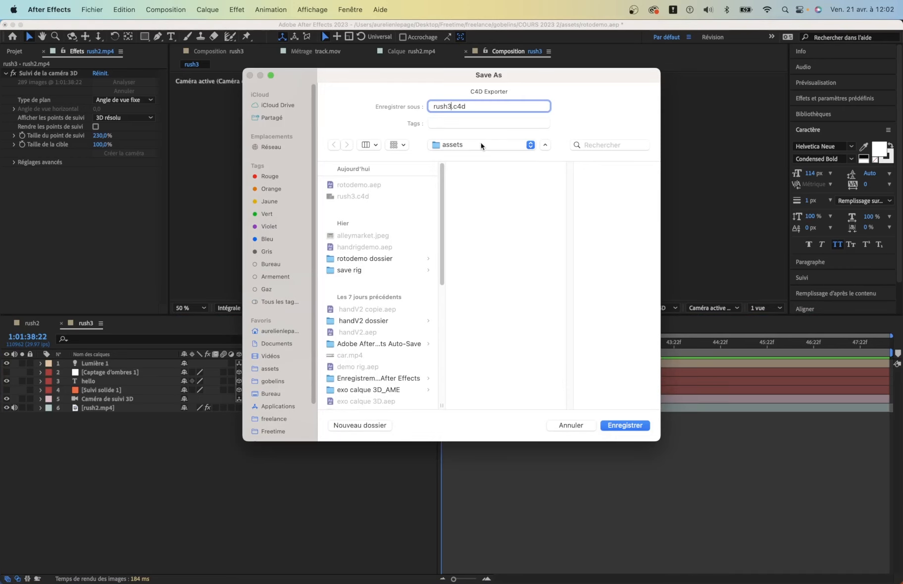
{"action": "key", "text": "Return"}
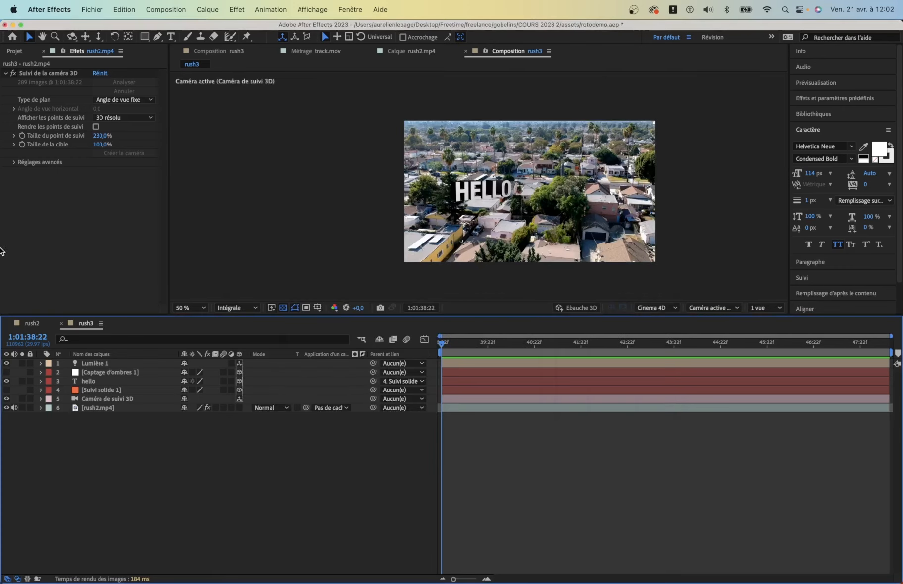
Open rush4.c4d from the assets folder in Cinema 4D, play its camera animation and close the file
{"action": "left_click", "coordinate": [15, 50]}
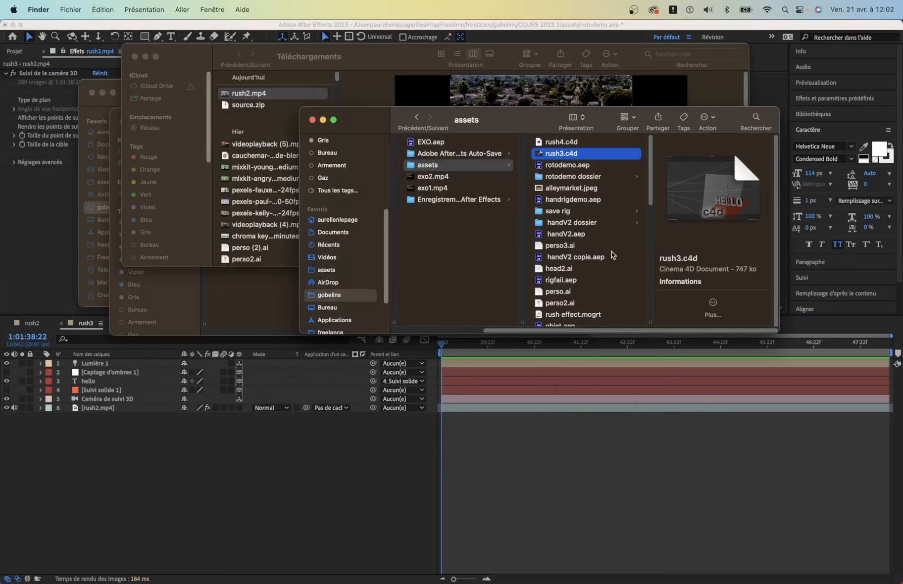
{"action": "double_click", "coordinate": [554, 143]}
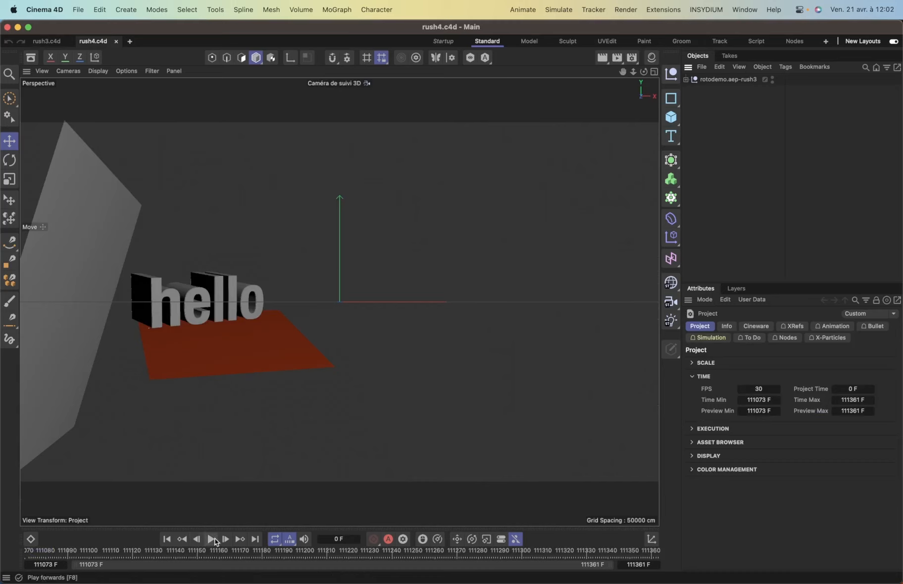
{"action": "left_click", "coordinate": [213, 540]}
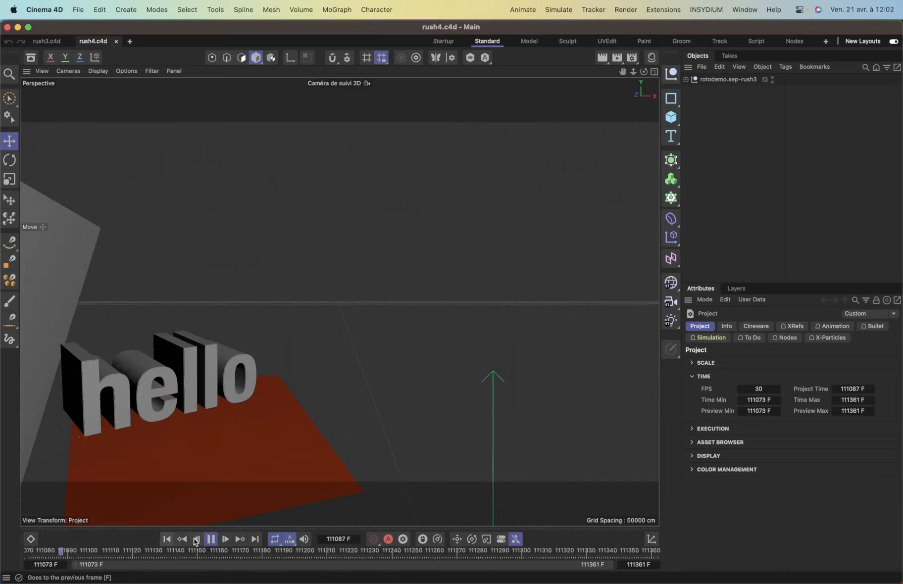
{"action": "key", "text": "super+w"}
Play back the tracked camera animation in rush3.c4d, restarting it from the first frame
{"action": "left_click", "coordinate": [212, 541]}
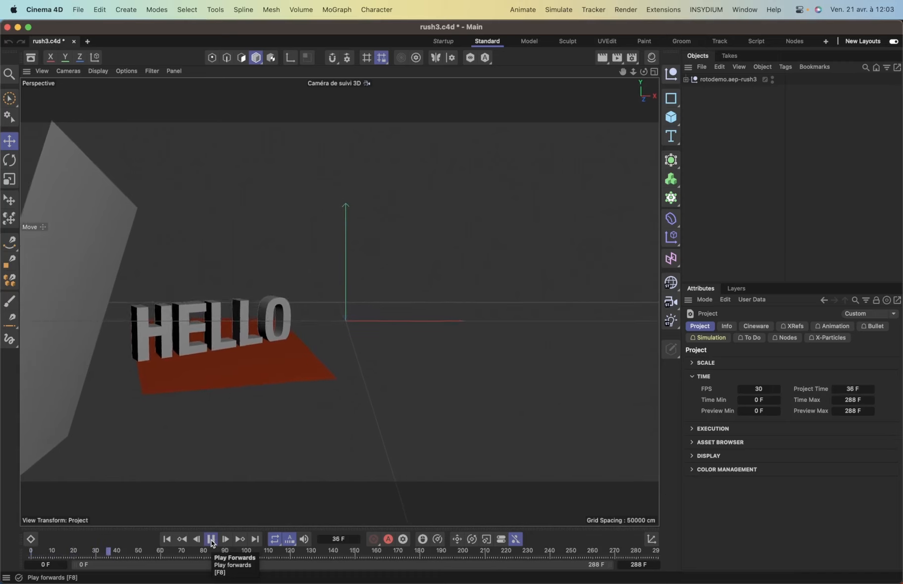
{"action": "left_click", "coordinate": [211, 539]}
{"action": "left_click", "coordinate": [167, 539]}
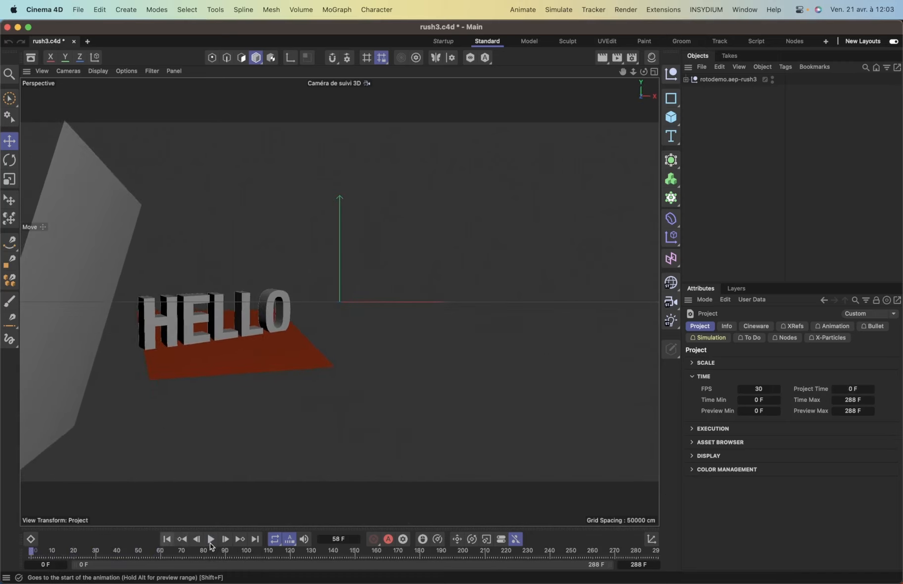
{"action": "left_click", "coordinate": [209, 541]}
{"action": "key", "text": "super+Tab"}
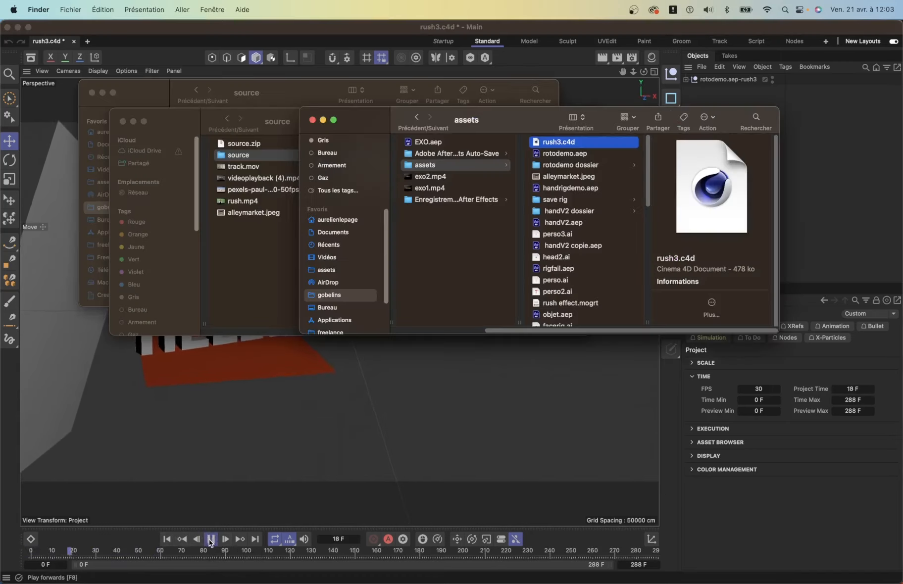
{"action": "left_click", "coordinate": [209, 539]}
Switch to After Effects and scrub the rush3 composition's timeline back to 0:00:00:00
{"action": "key", "text": "super+Tab"}
{"action": "key", "text": "ctrl+Up"}
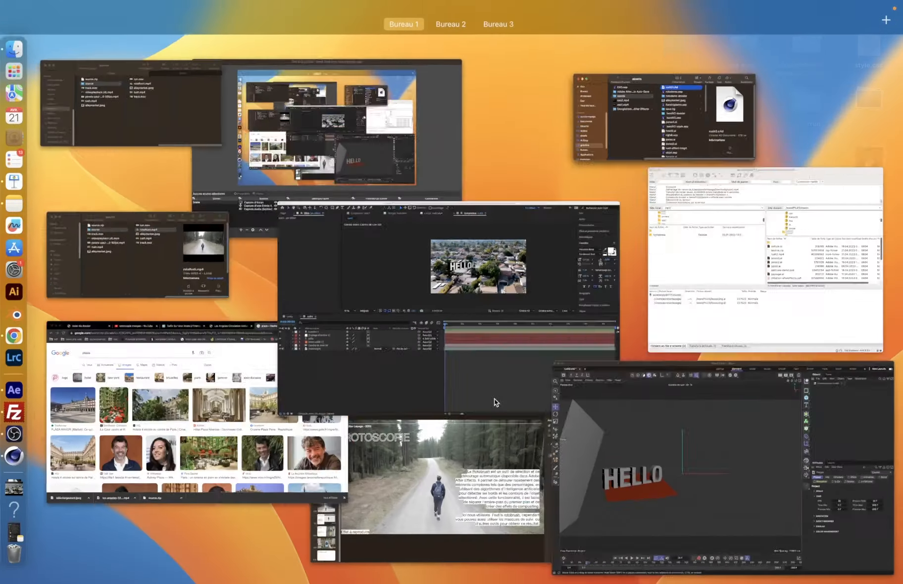
{"action": "left_click", "coordinate": [494, 359]}
{"action": "left_click_drag", "start_coordinate": [550, 346], "coordinate": [379, 347]}
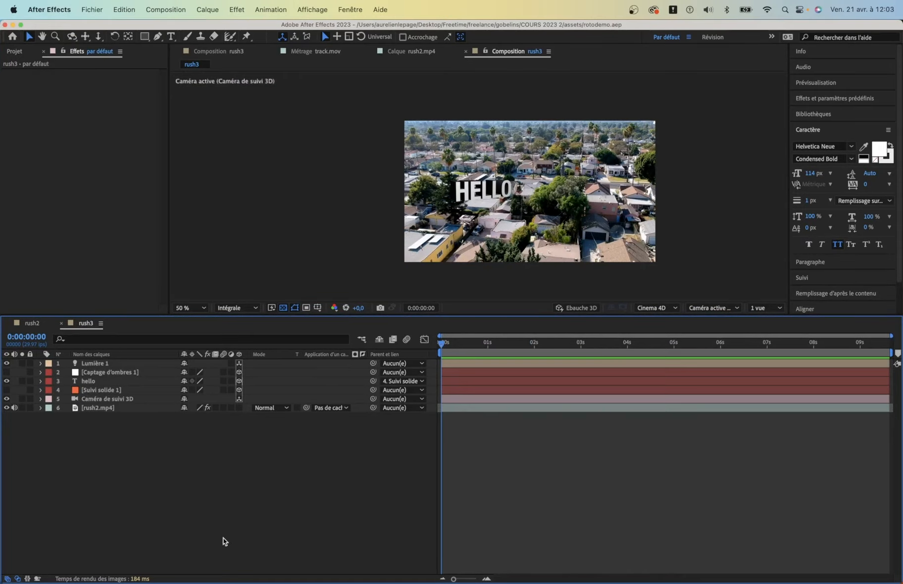
Switch back to Cinema 4D and scrub the rush3.c4d timeline to about frame 46 to check the camera motion
{"action": "key", "text": "ctrl+Up"}
{"action": "left_click", "coordinate": [407, 330]}
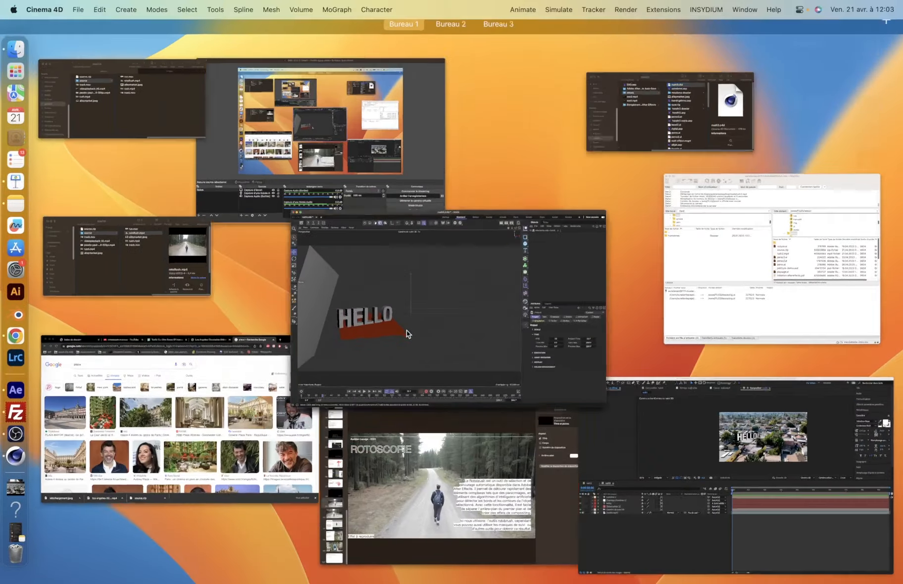
{"action": "left_click_drag", "start_coordinate": [94, 553], "coordinate": [143, 557]}
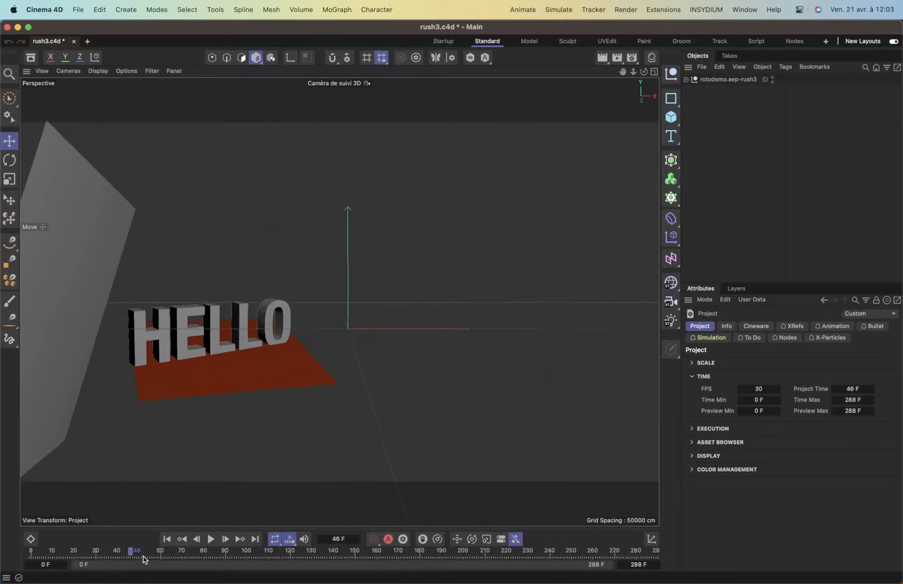